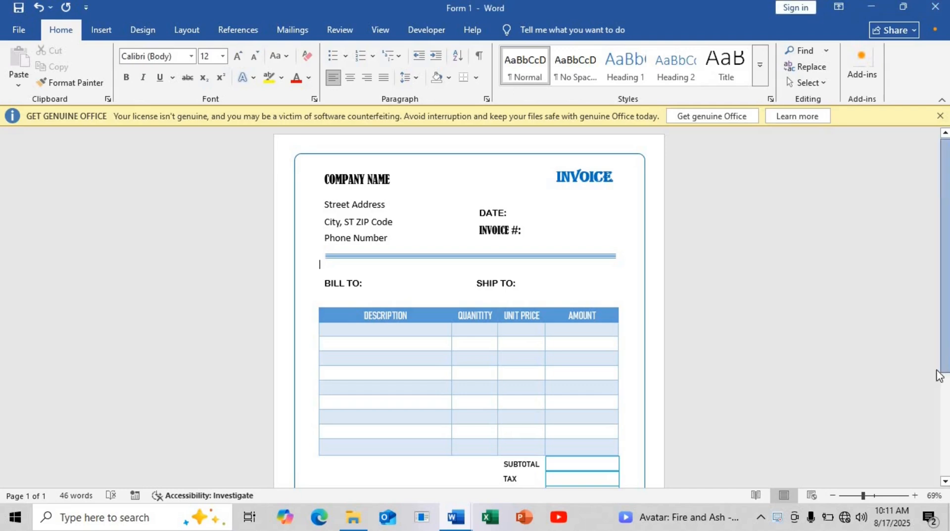
Review the finished invoice form down to its closing lines and close that document
{"action": "scroll", "coordinate": [552, 285], "scroll_direction": "down", "scroll_amount": 3}
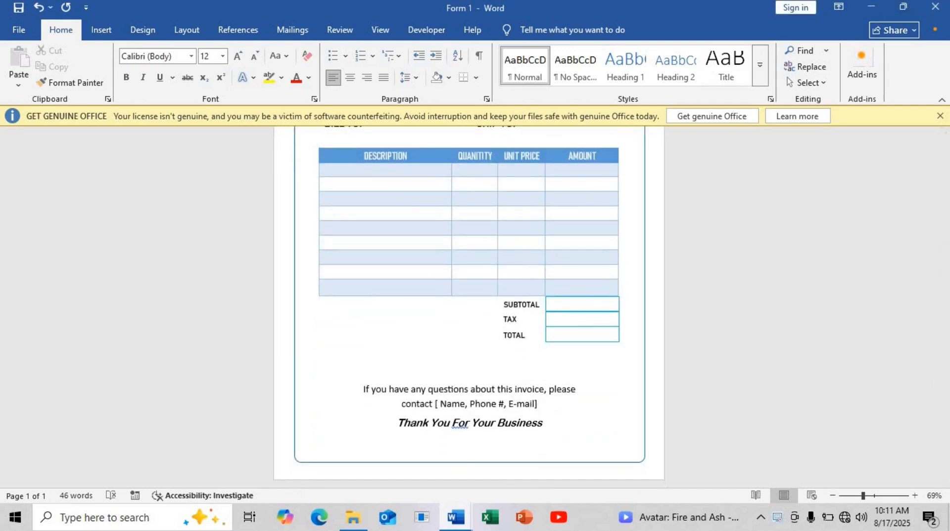
{"action": "left_click", "coordinate": [936, 7]}
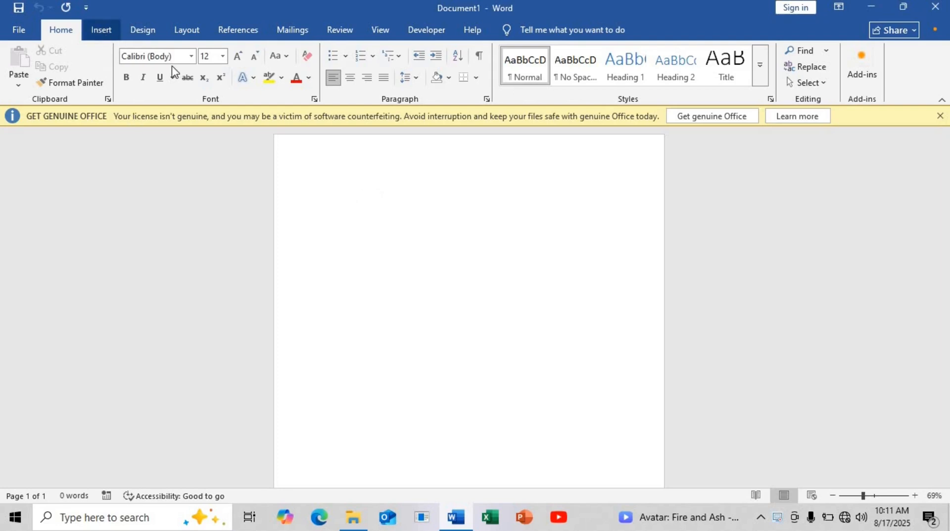
Draw a text box about 1" high and 1.89" wide near the upper left of the blank page
{"action": "left_click", "coordinate": [101, 30]}
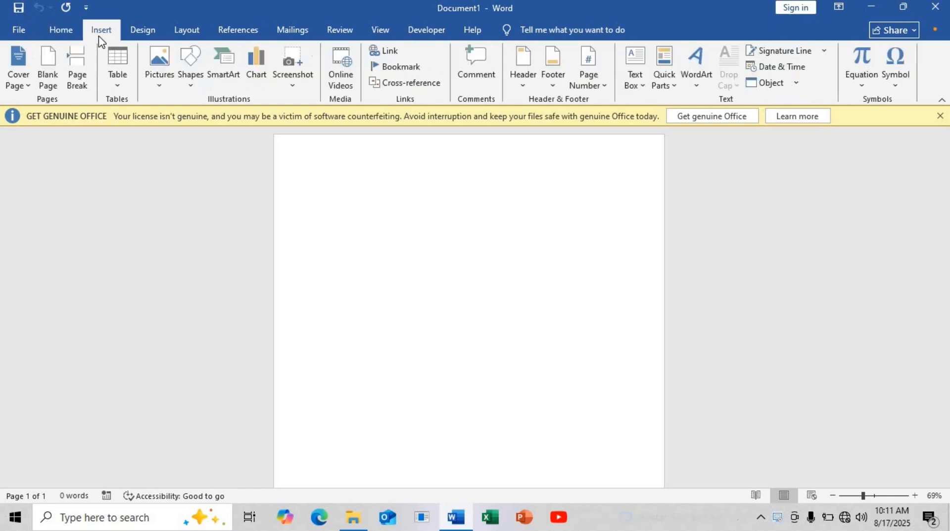
{"action": "left_click", "coordinate": [636, 87]}
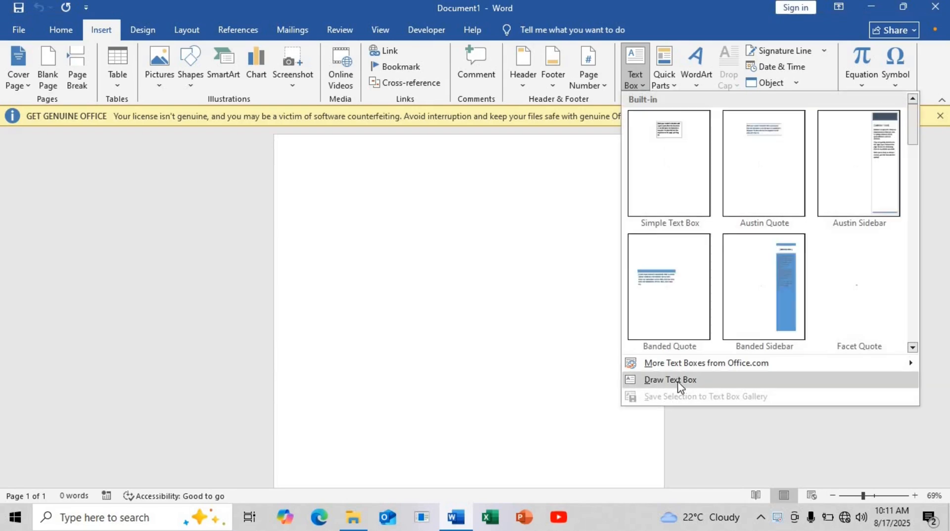
{"action": "left_click", "coordinate": [670, 380]}
{"action": "mouse_move", "coordinate": [342, 206]}
{"action": "left_mouse_down"}
{"action": "mouse_move", "coordinate": [357, 253]}
{"action": "mouse_move", "coordinate": [407, 229]}
{"action": "mouse_move", "coordinate": [430, 229]}
{"action": "left_mouse_up"}
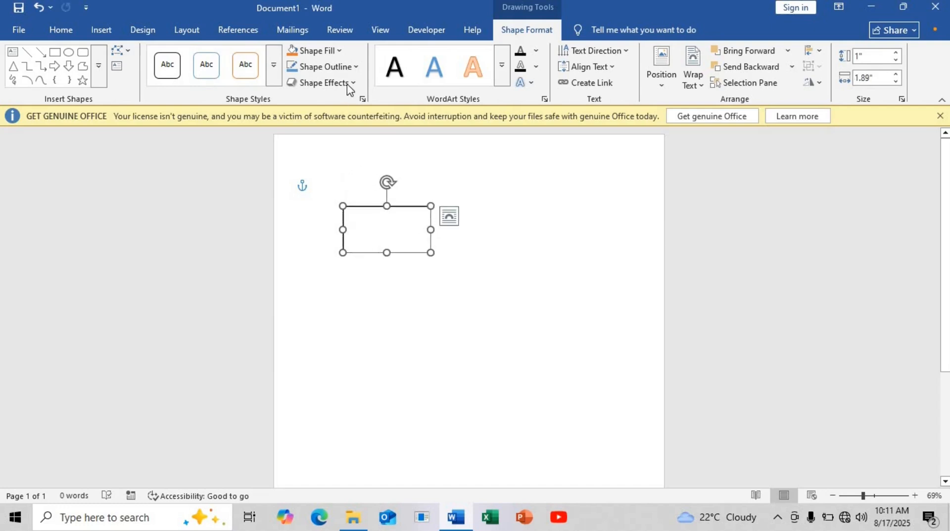
Remove the outline and the fill from the new text box
{"action": "left_click", "coordinate": [354, 68]}
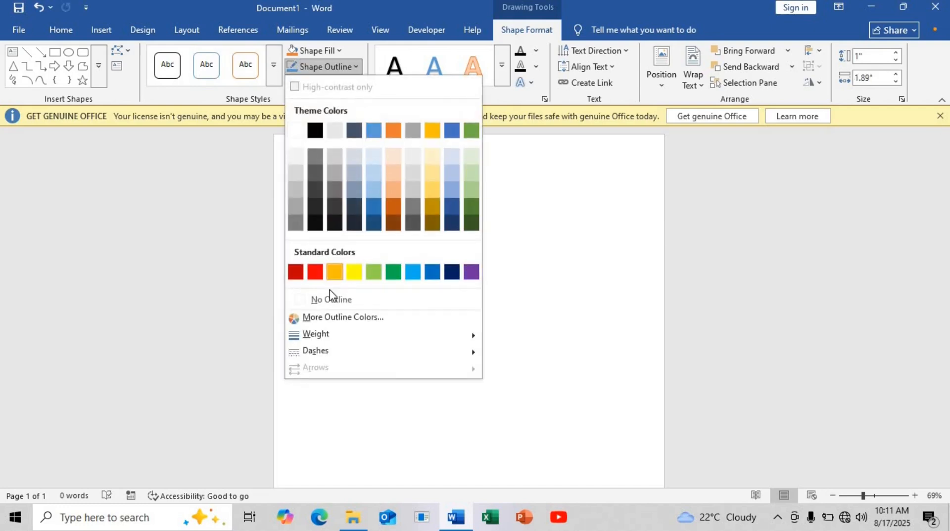
{"action": "left_click", "coordinate": [331, 300]}
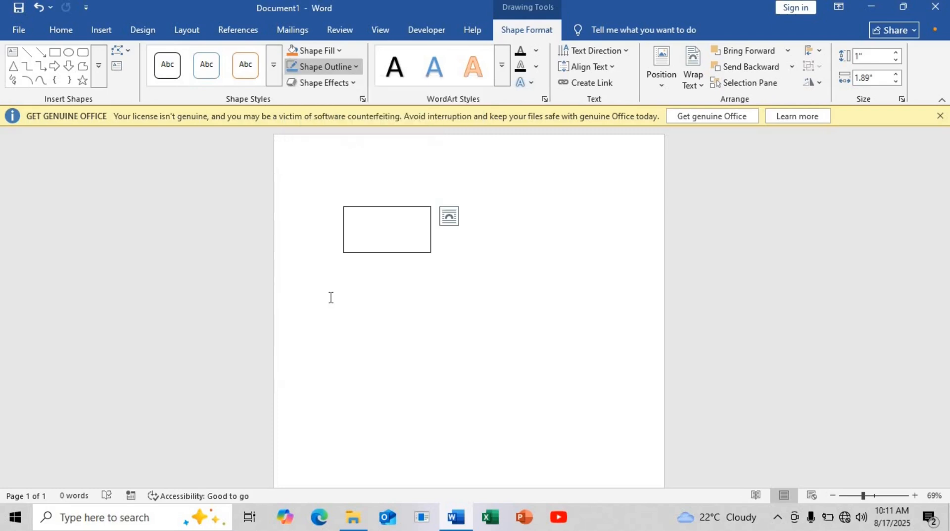
{"action": "left_click", "coordinate": [317, 50]}
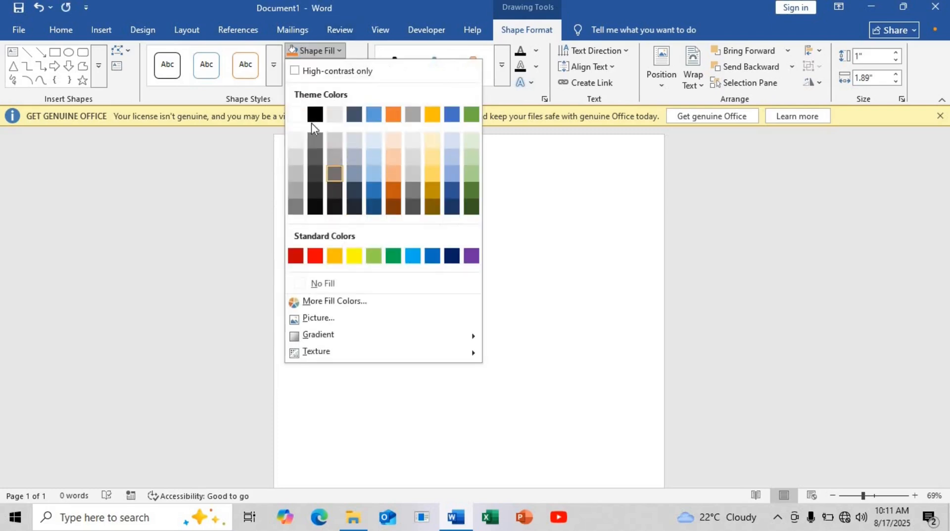
{"action": "left_click", "coordinate": [324, 285]}
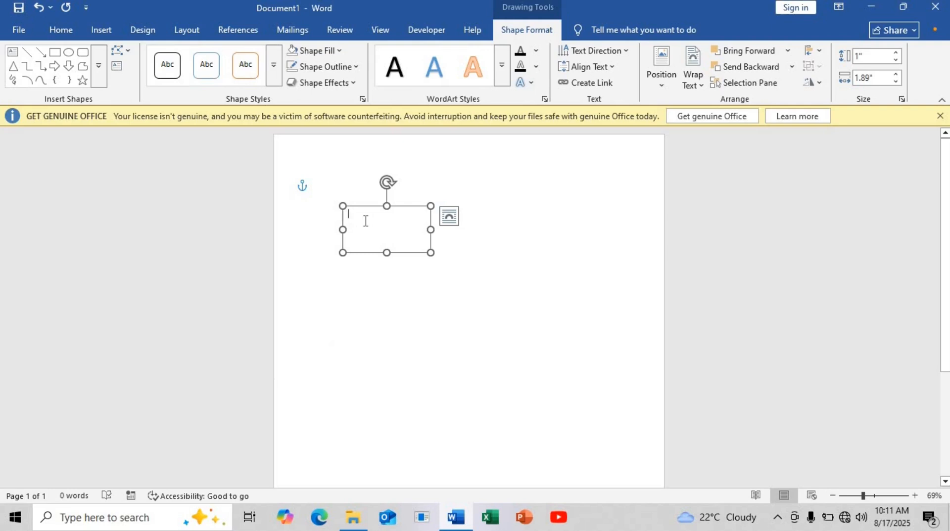
Enter "COMPANY NAME" in the text box
{"action": "type", "text": "co"}
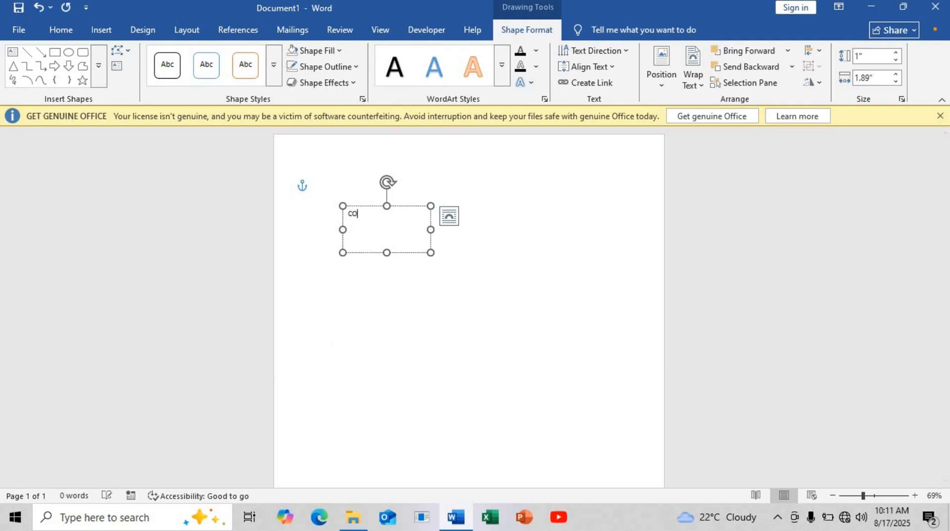
{"action": "type", "text": "MAPN"}
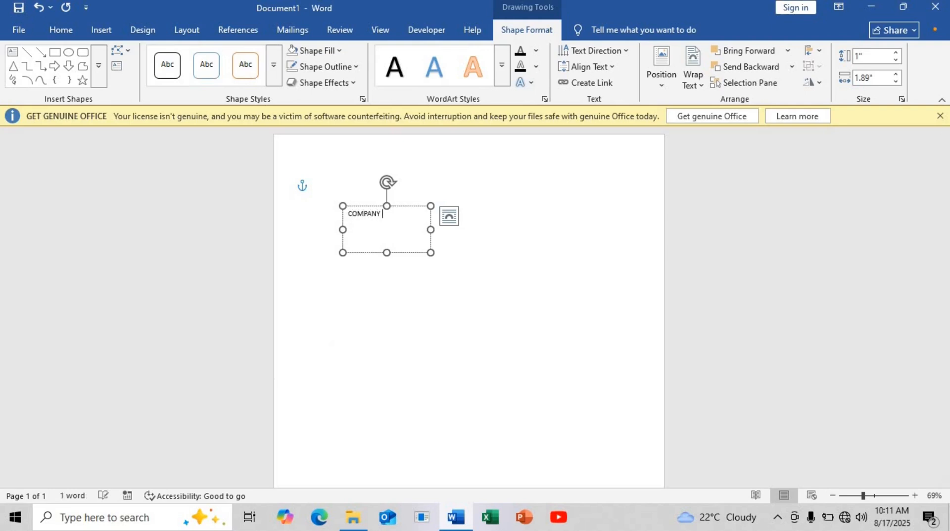
{"action": "type", "text": "Y NAME"}
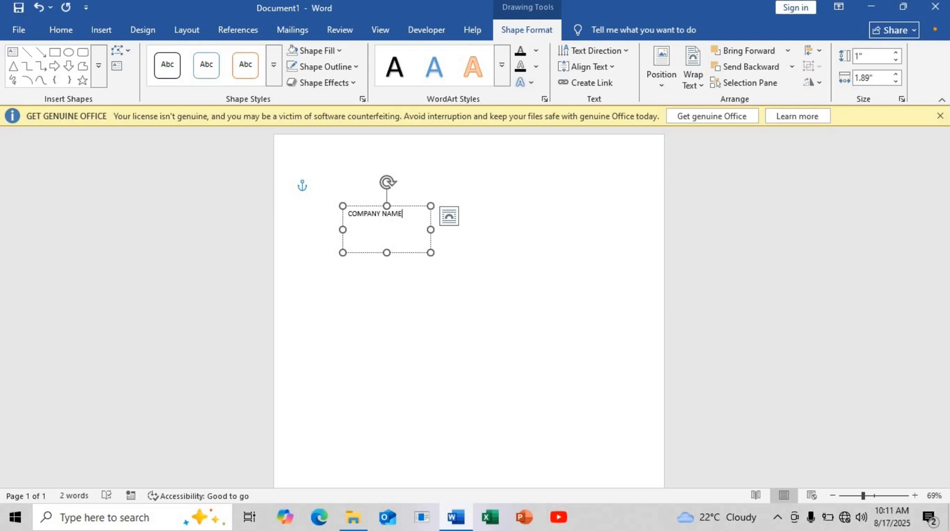
Format the COMPANY NAME text in Bernard MT Condensed at 18 pt
{"action": "key", "text": "ctrl+a"}
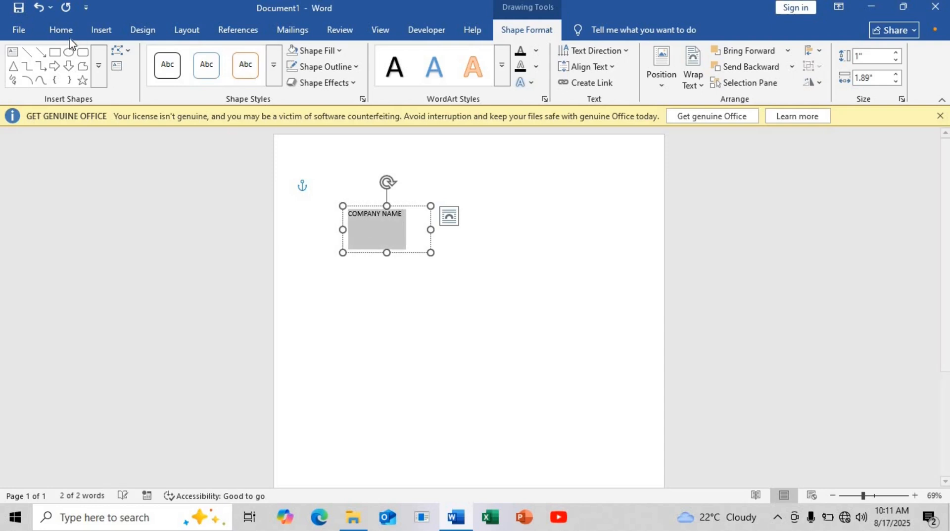
{"action": "left_click", "coordinate": [61, 29]}
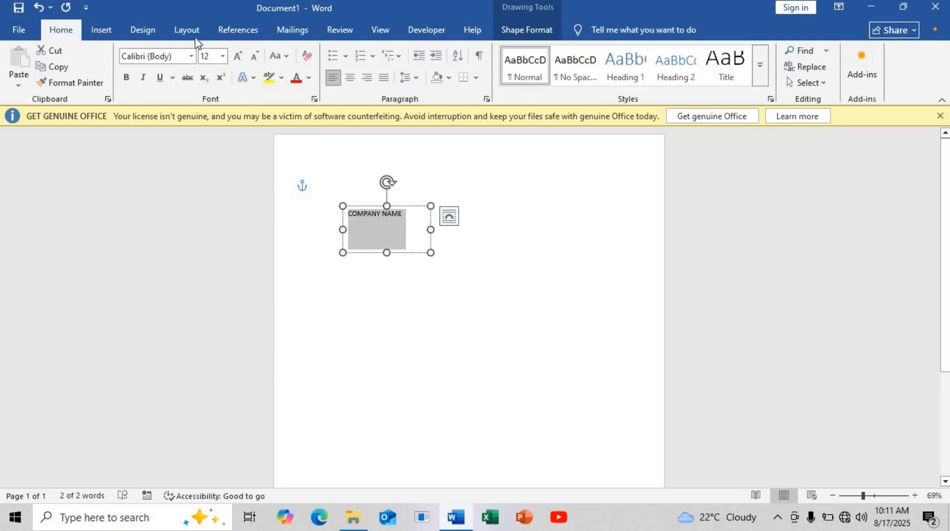
{"action": "left_click", "coordinate": [183, 55]}
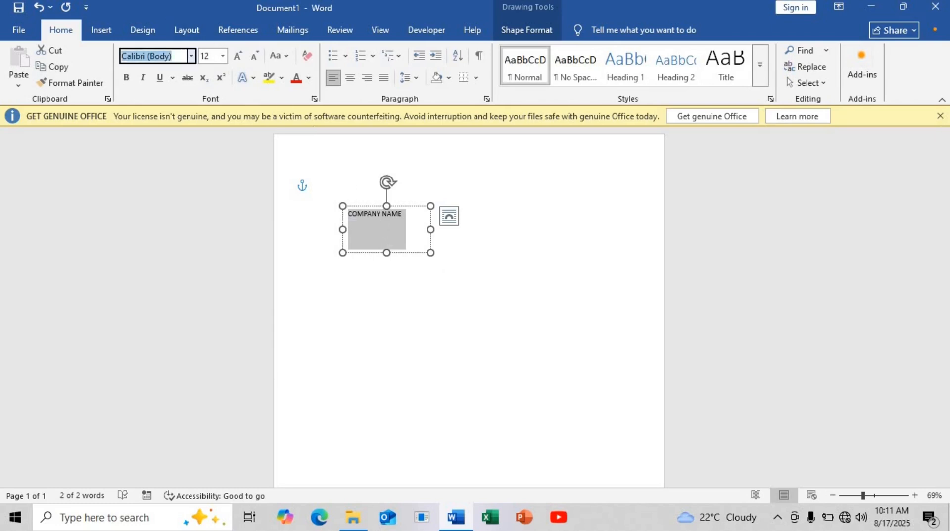
{"action": "type", "text": "Bernard MT Cond"}
{"action": "key", "text": "Return"}
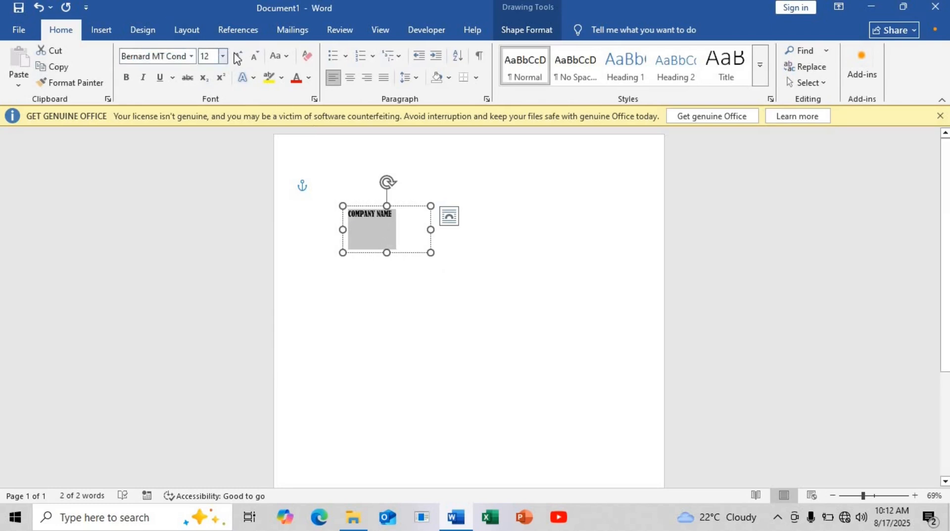
{"action": "left_click", "coordinate": [223, 57]}
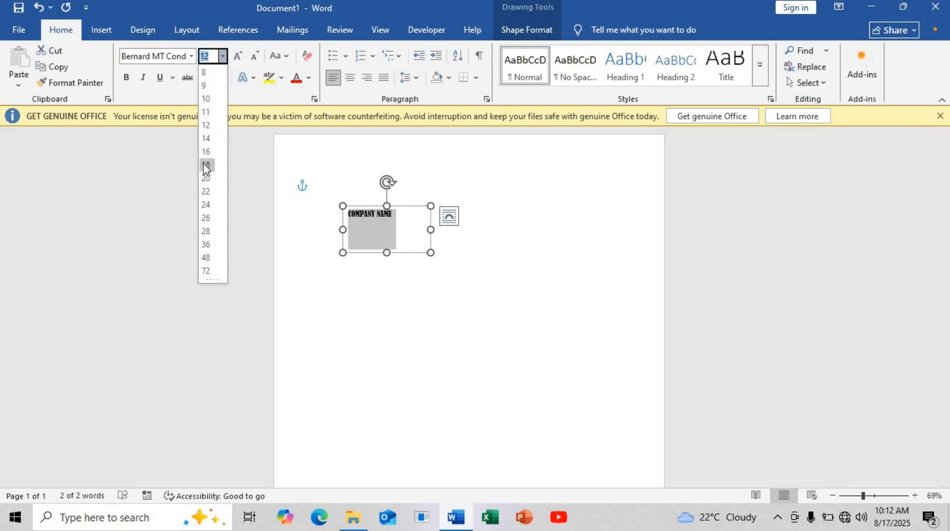
{"action": "left_click", "coordinate": [206, 165]}
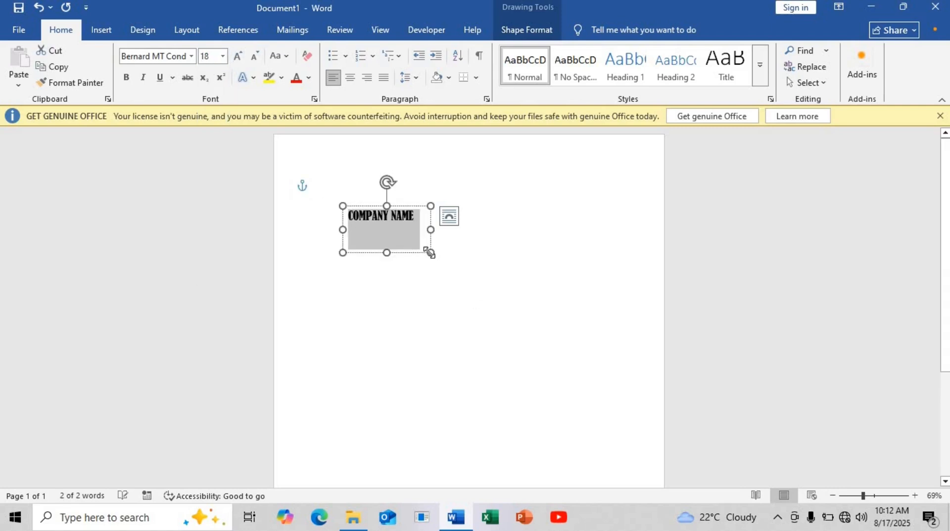
Fit the COMPANY NAME box closely around its text and place an emptied duplicate of it directly below
{"action": "left_click_drag", "start_coordinate": [429, 252], "coordinate": [375, 218]}
{"action": "triple_click", "coordinate": [375, 219]}
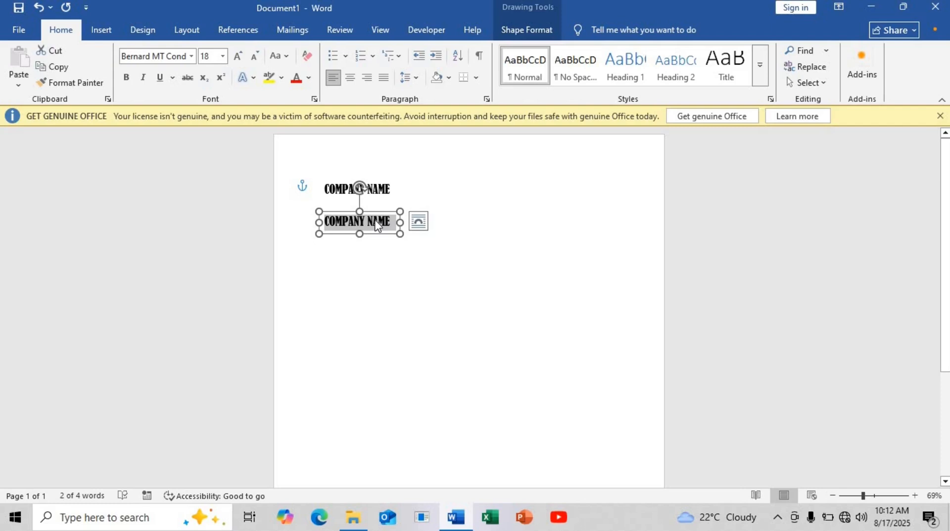
{"action": "key", "text": "Delete"}
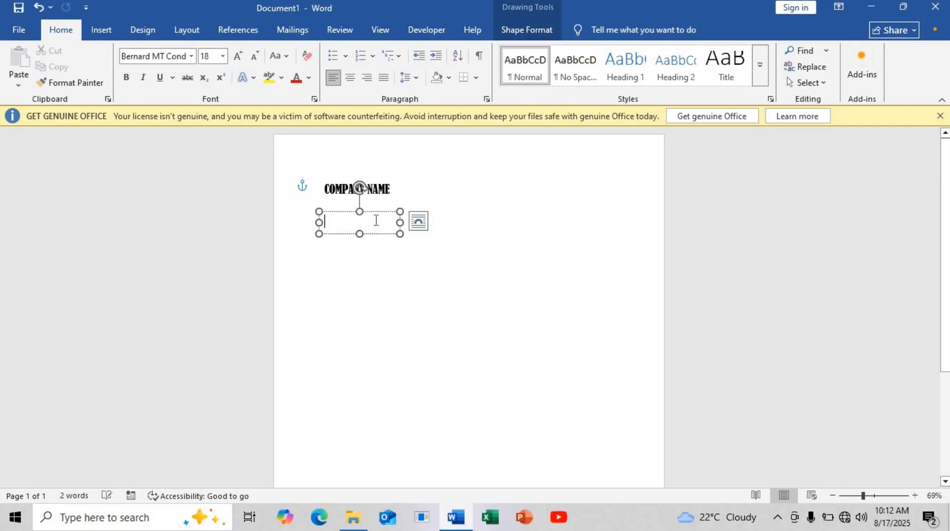
Enter "Street Addess" in the empty text box below COMPANY NAME
{"action": "type", "text": "Str"}
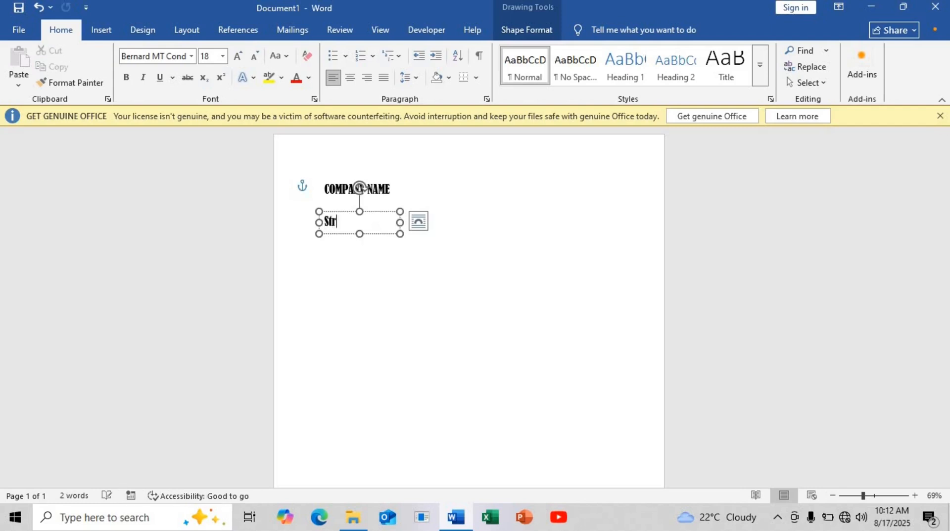
{"action": "type", "text": "ee Addess"}
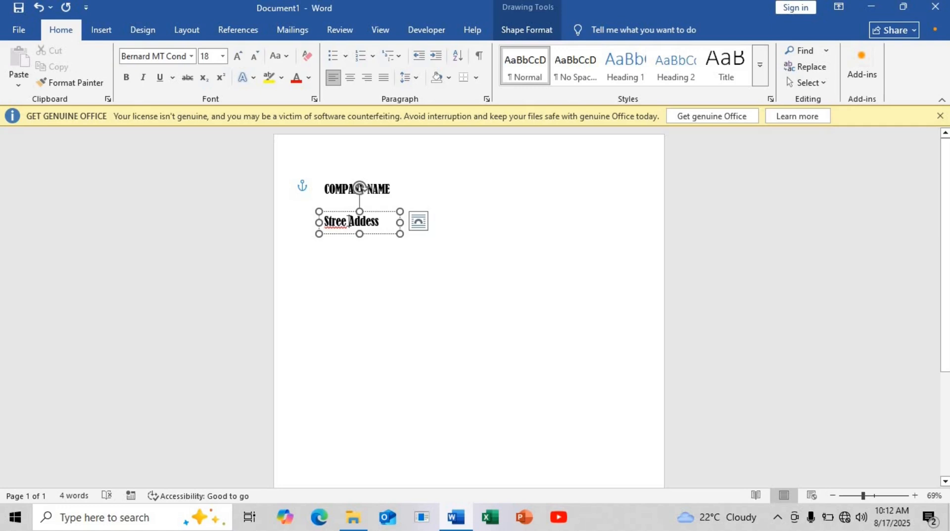
{"action": "left_click", "coordinate": [419, 221]}
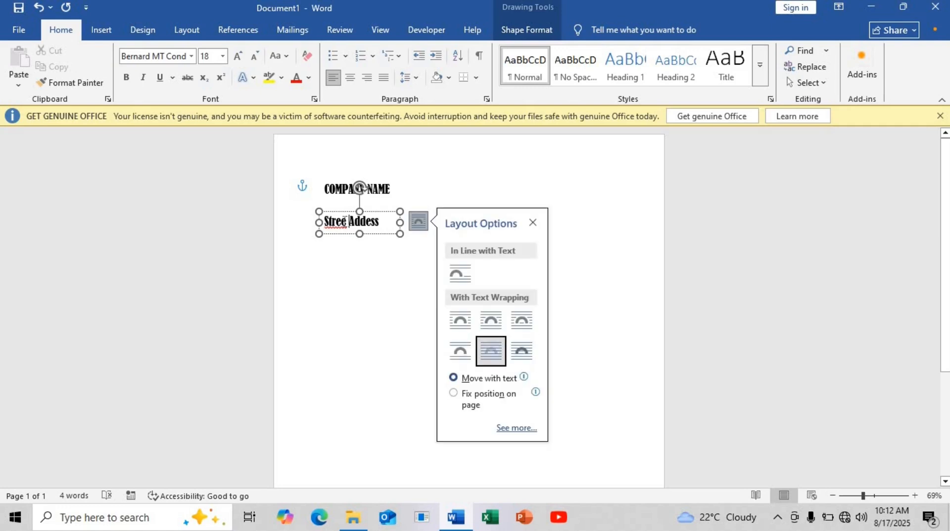
{"action": "type", "text": "t"}
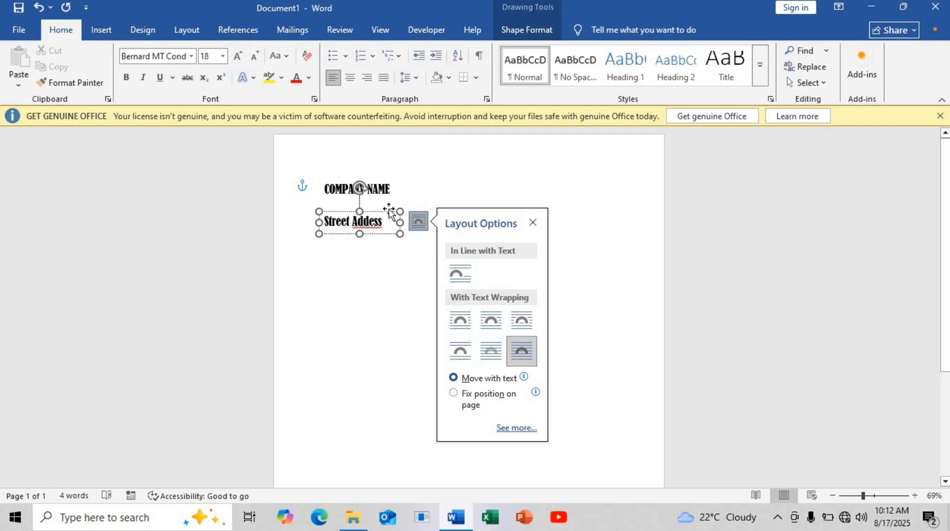
Format the street line in Calibri (Body) at 16 pt and correct its second word to "Address"
{"action": "left_click", "coordinate": [389, 211]}
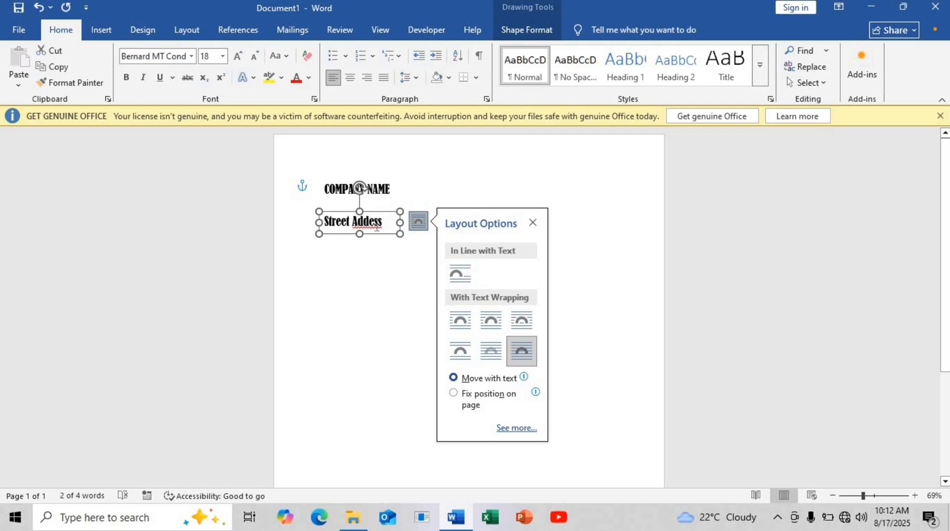
{"action": "triple_click", "coordinate": [375, 229]}
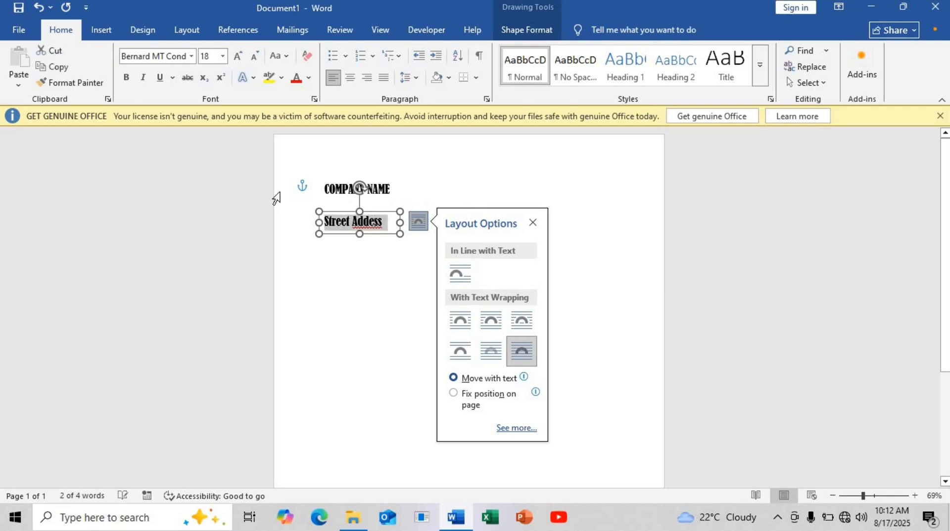
{"action": "left_click", "coordinate": [192, 57]}
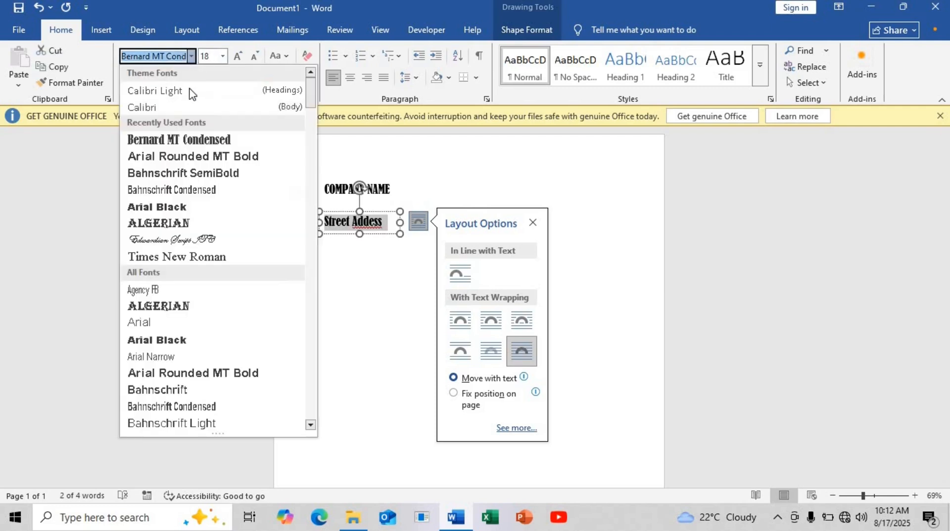
{"action": "left_click", "coordinate": [182, 107]}
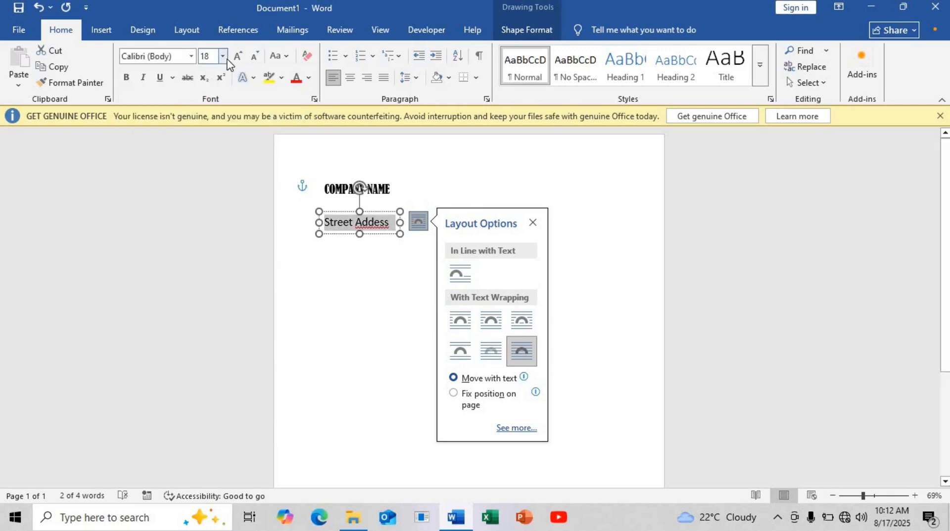
{"action": "left_click", "coordinate": [372, 230]}
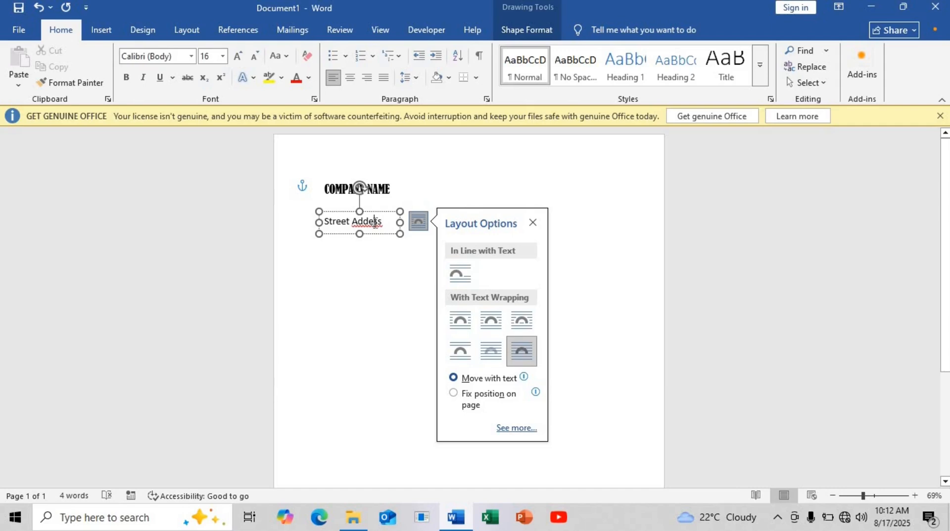
{"action": "right_click", "coordinate": [374, 222]}
{"action": "left_click", "coordinate": [334, 244]}
Tighten the Street Address box, duplicate it directly below, and replace the copy's text with "City ST., ZIP Code"
{"action": "left_click_drag", "start_coordinate": [399, 234], "coordinate": [376, 240]}
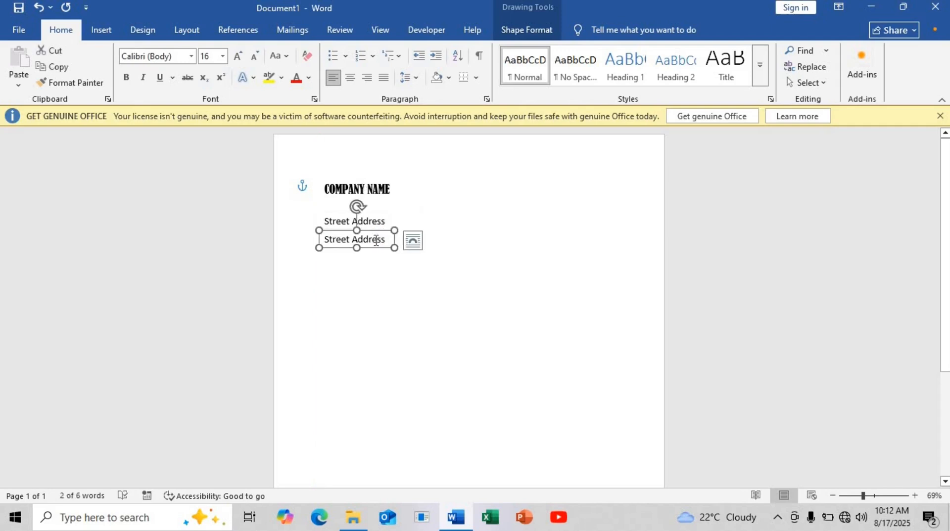
{"action": "triple_click", "coordinate": [376, 240]}
{"action": "type", "text": "City ST., ZIP"}
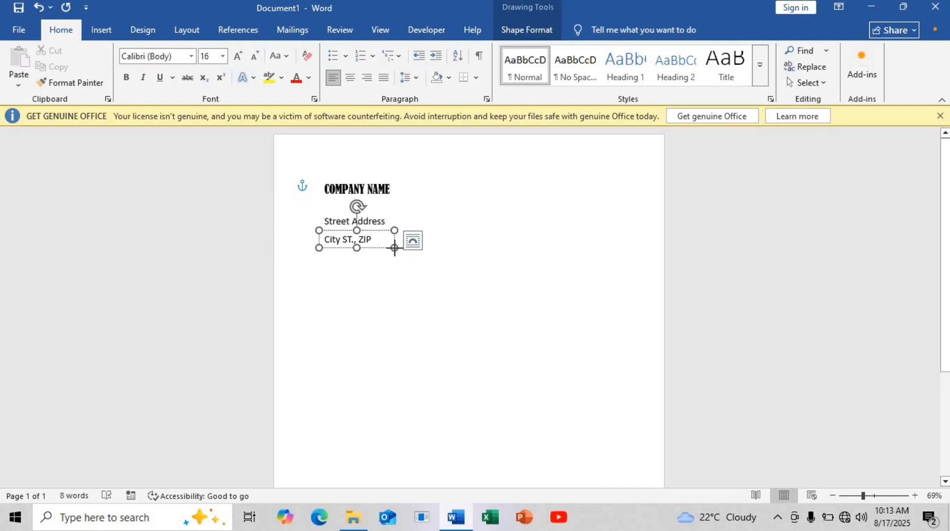
Widen the City ST., ZIP Code box, duplicate it directly below, and replace the copy's text with "Phone Mumber"
{"action": "mouse_move", "coordinate": [392, 246]}
{"action": "left_mouse_down"}
{"action": "mouse_move", "coordinate": [403, 248]}
{"action": "mouse_move", "coordinate": [395, 263]}
{"action": "left_mouse_up"}
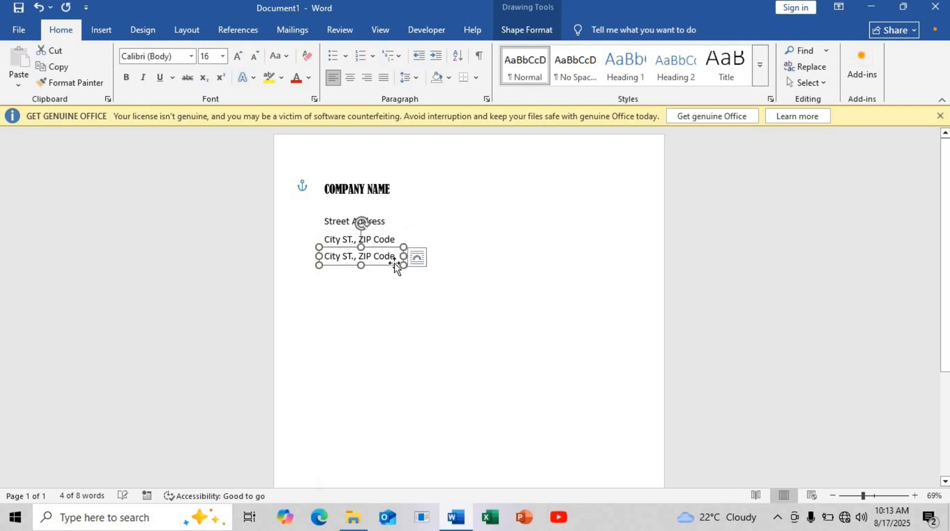
{"action": "left_click", "coordinate": [395, 263]}
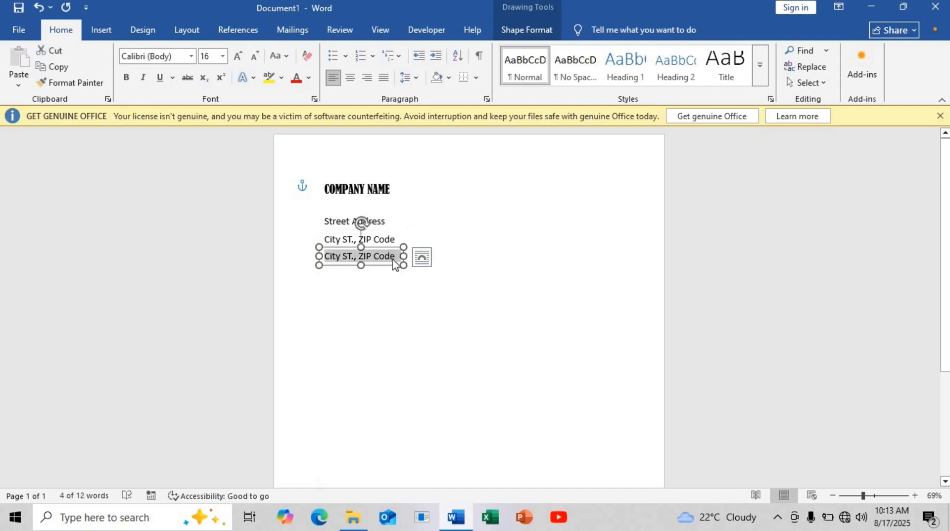
{"action": "type", "text": "Pho"}
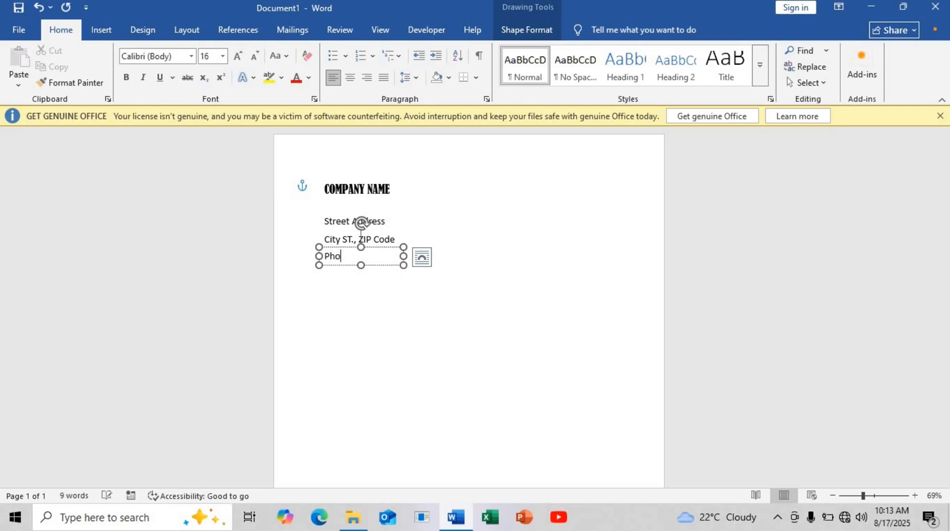
{"action": "type", "text": "ne Mumber"}
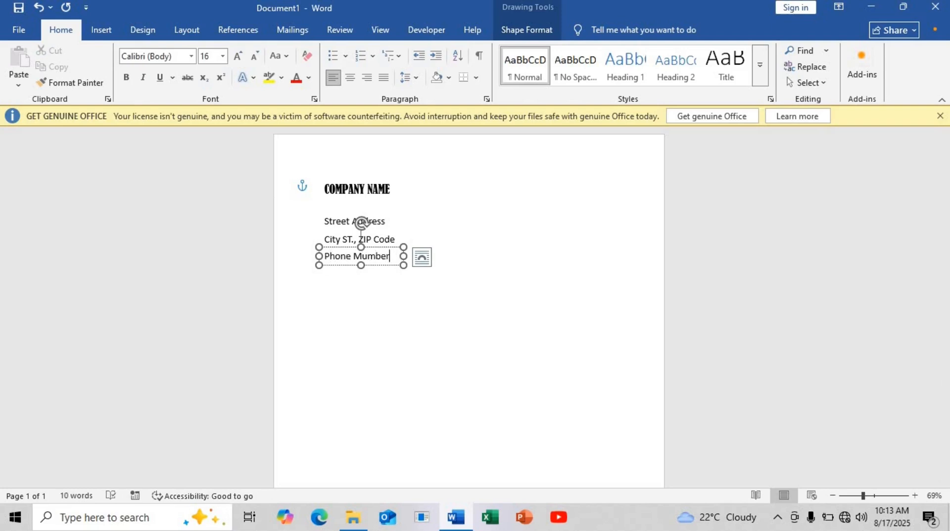
Correct the second word of the phone line so that it reads "Phone Number"
{"action": "left_click", "coordinate": [351, 256]}
{"action": "key", "text": "BackSpace"}
{"action": "type", "text": "M"}
{"action": "key", "text": "BackSpace"}
{"action": "type", "text": "N"}
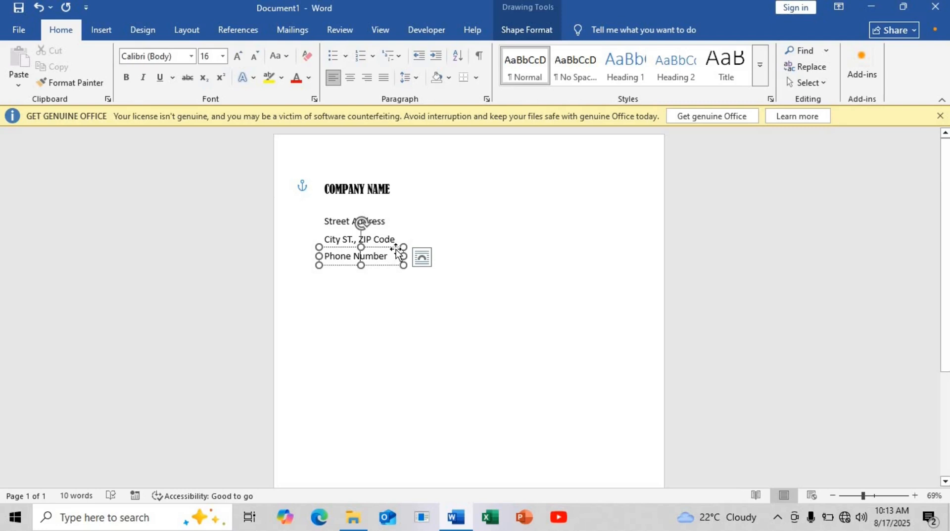
Duplicate the Phone Number box on the right side of the page, level with the address lines, and replace the copy's text with "DATE:"
{"action": "left_click_drag", "start_coordinate": [396, 249], "coordinate": [555, 220]}
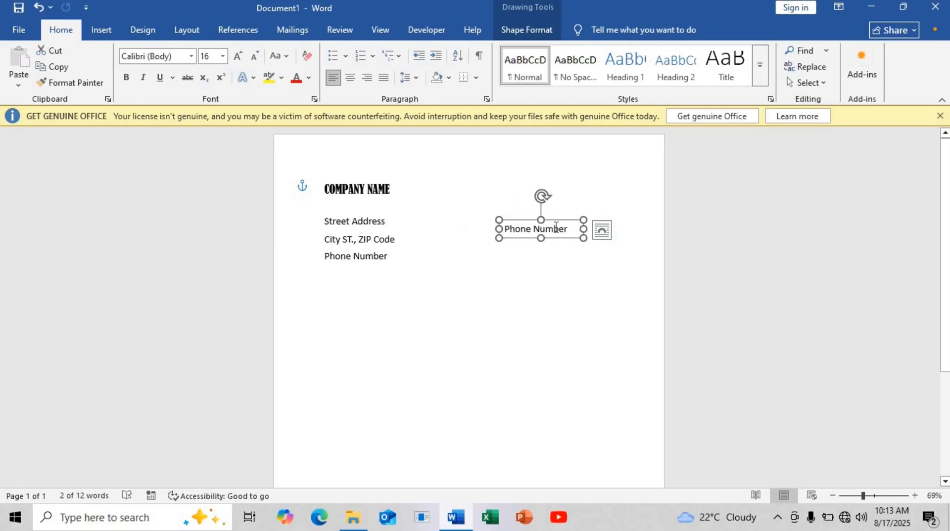
{"action": "triple_click", "coordinate": [555, 226]}
{"action": "type", "text": "DATE:"}
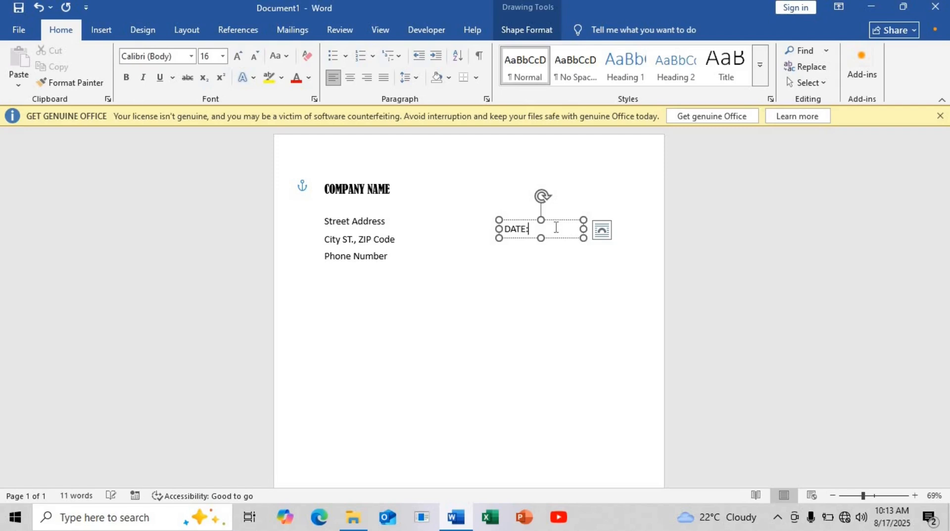
{"action": "key", "text": "ctrl+s"}
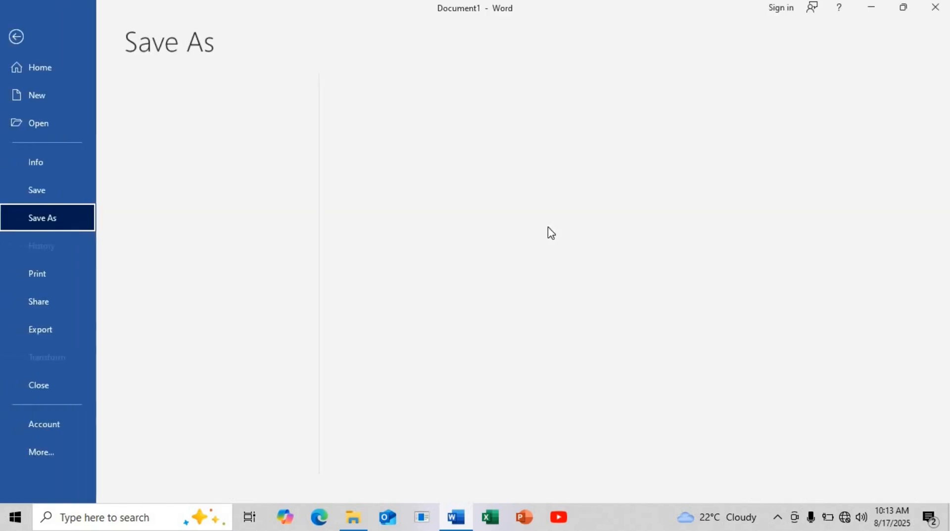
{"action": "left_click", "coordinate": [20, 32]}
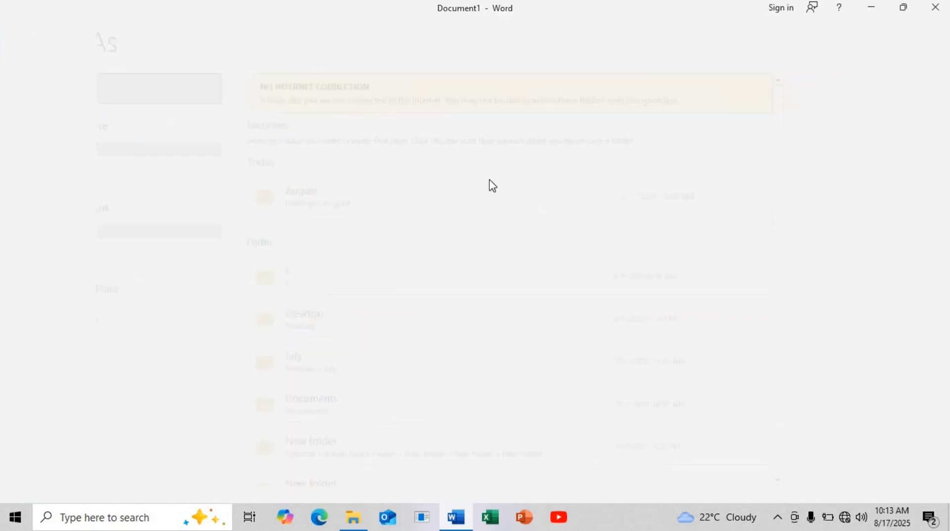
Format the DATE: text in Arial Rounded MT Bold at 14 pt
{"action": "key", "text": "ctrl+a"}
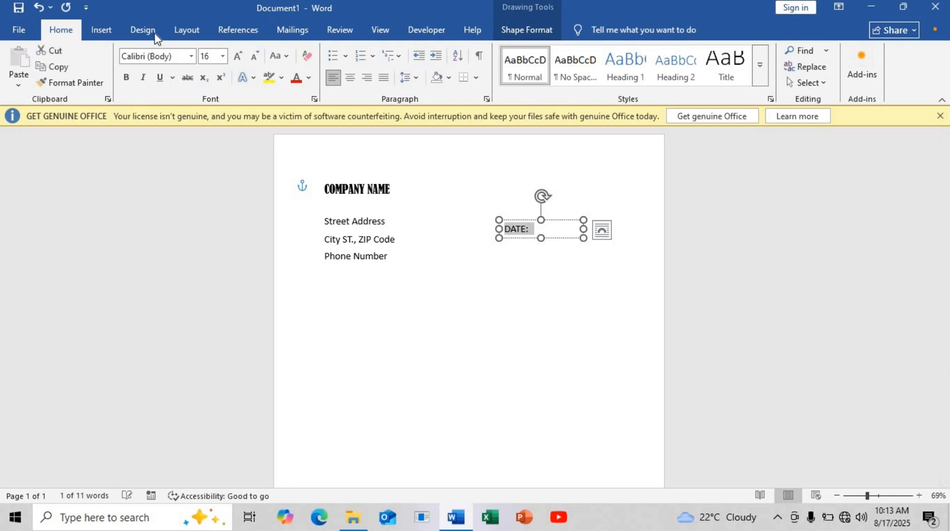
{"action": "left_click", "coordinate": [191, 56]}
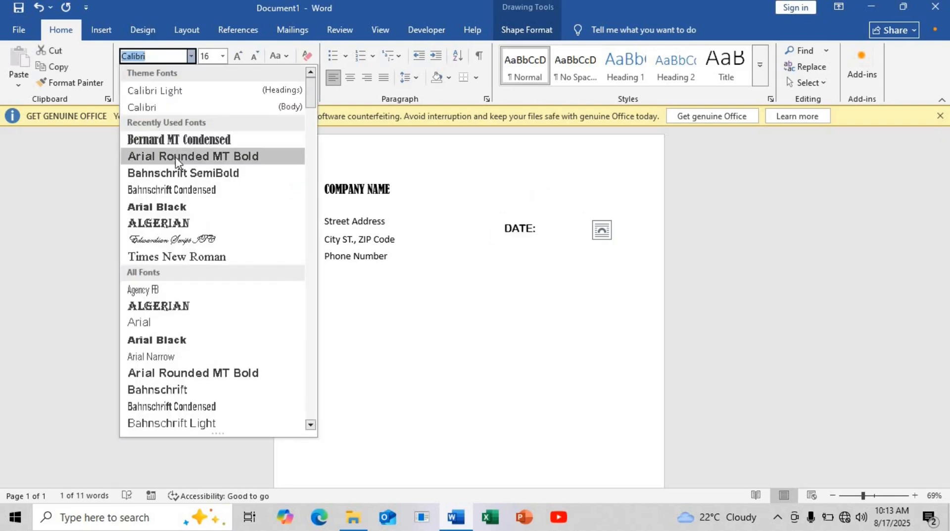
{"action": "left_click", "coordinate": [173, 158]}
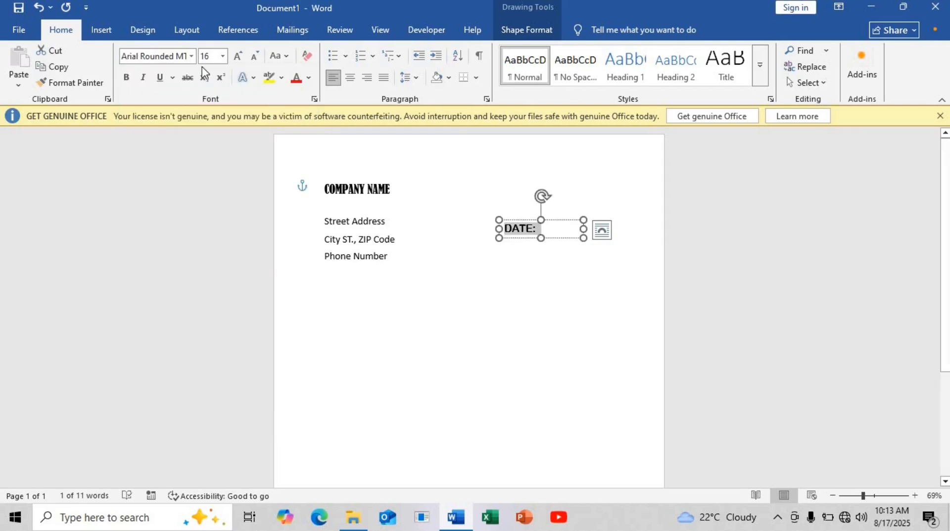
{"action": "left_click", "coordinate": [223, 56]}
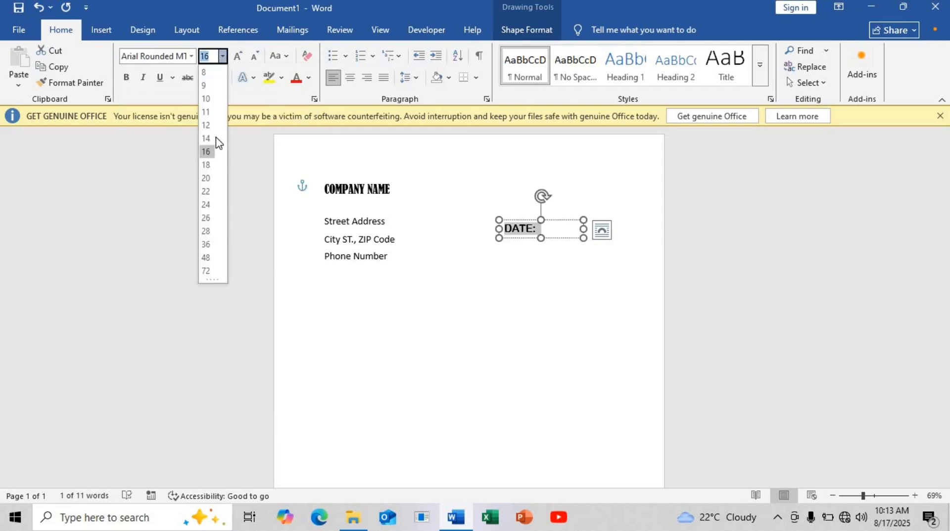
{"action": "left_click", "coordinate": [207, 139]}
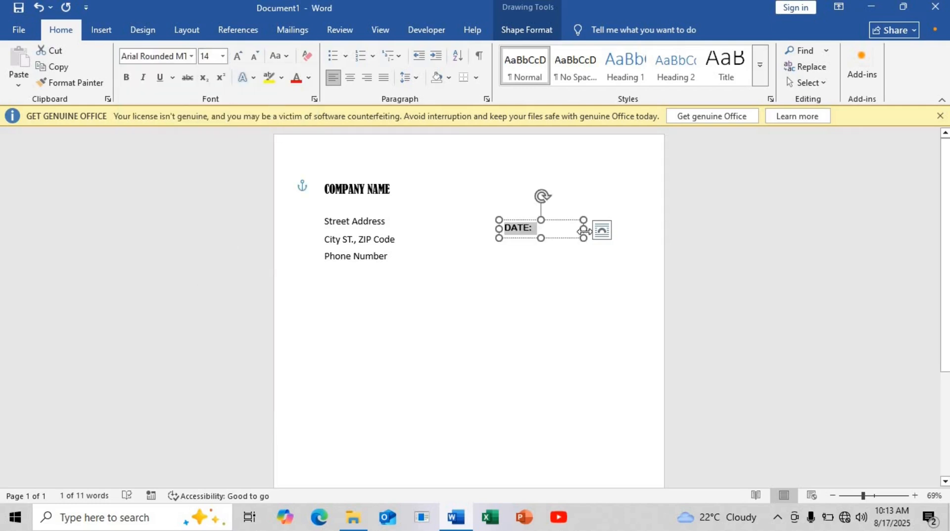
Narrow the DATE: box, duplicate it directly below, and replace the copy's text with "INVOICE #:", widening the copy to fit
{"action": "left_click_drag", "start_coordinate": [582, 231], "coordinate": [531, 256]}
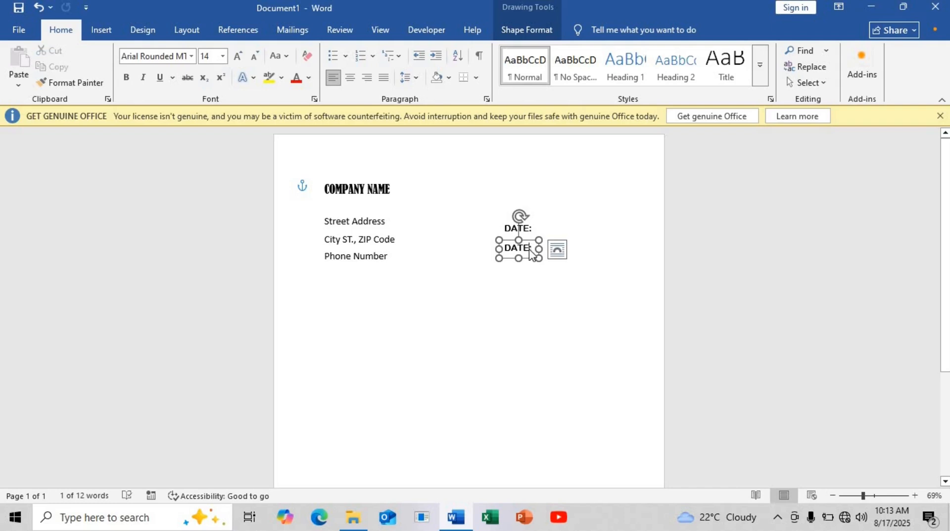
{"action": "triple_click", "coordinate": [529, 249]}
{"action": "type", "text": "INVOI"}
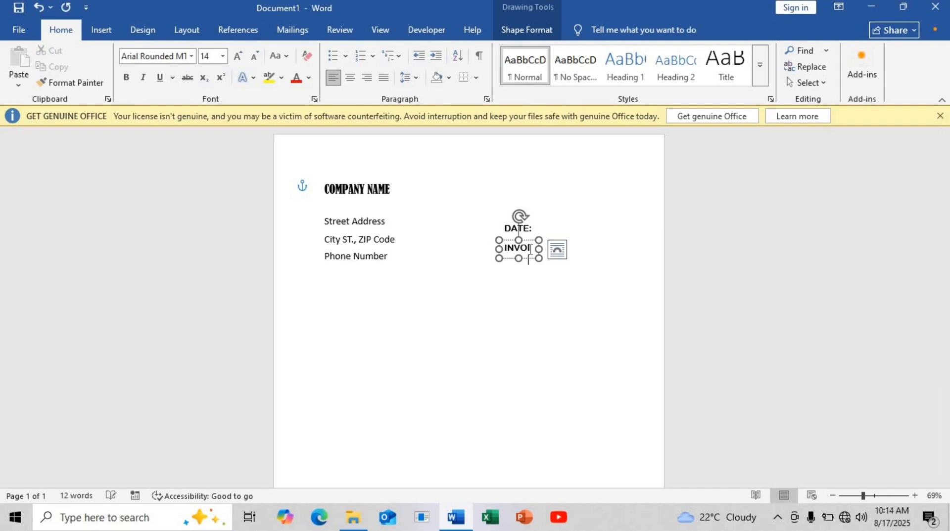
{"action": "left_click_drag", "start_coordinate": [538, 250], "coordinate": [560, 249]}
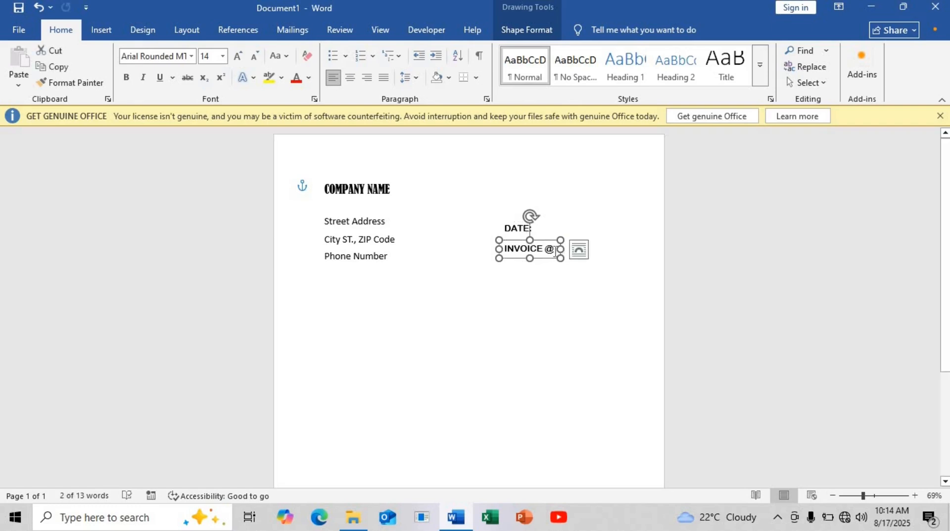
{"action": "left_click", "coordinate": [554, 252]}
{"action": "key", "text": "BackSpace"}
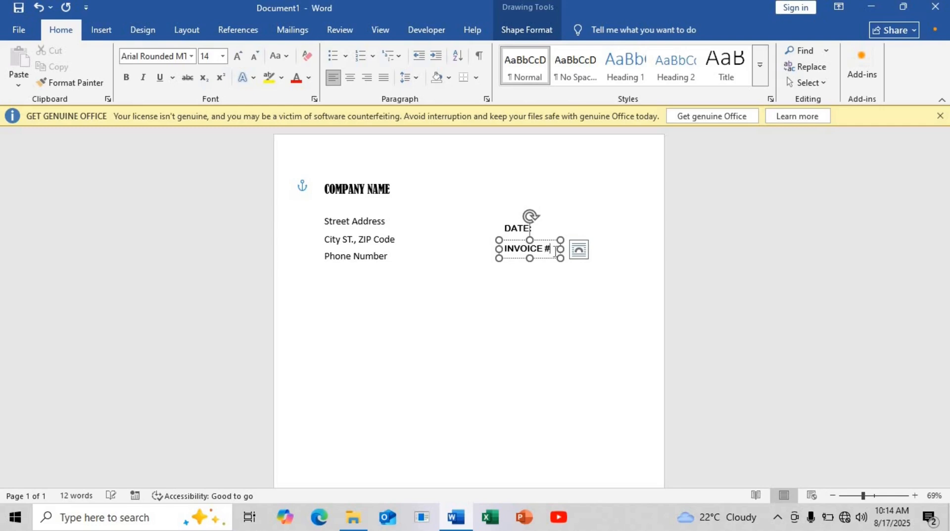
Format the INVOICE #: text in Bernard MT Condensed at 16 pt and move its box up closer to DATE:
{"action": "left_click_drag", "start_coordinate": [554, 250], "coordinate": [503, 249]}
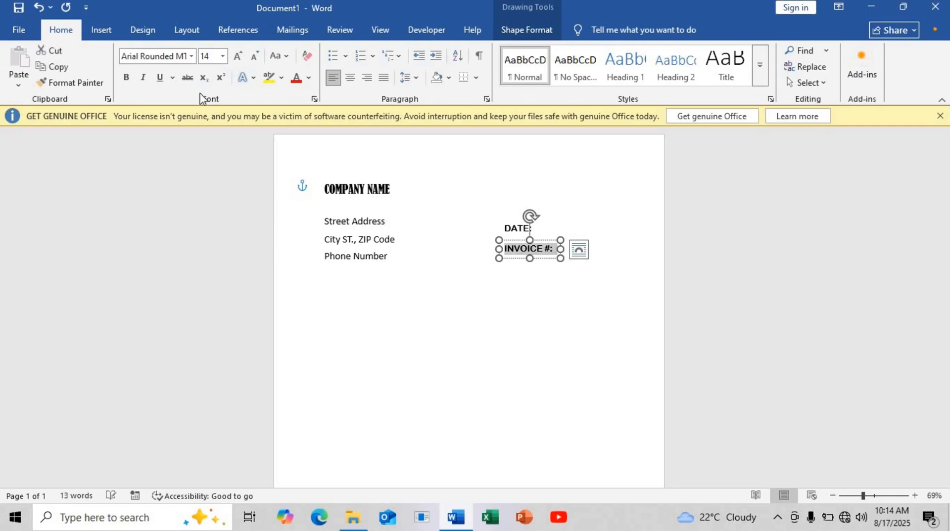
{"action": "left_click", "coordinate": [174, 60]}
{"action": "left_click", "coordinate": [191, 56]}
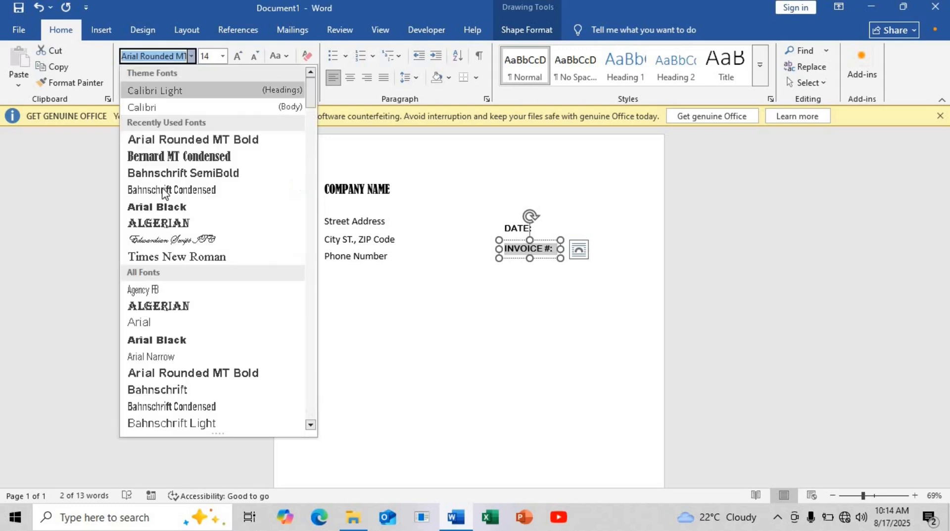
{"action": "left_click", "coordinate": [180, 151]}
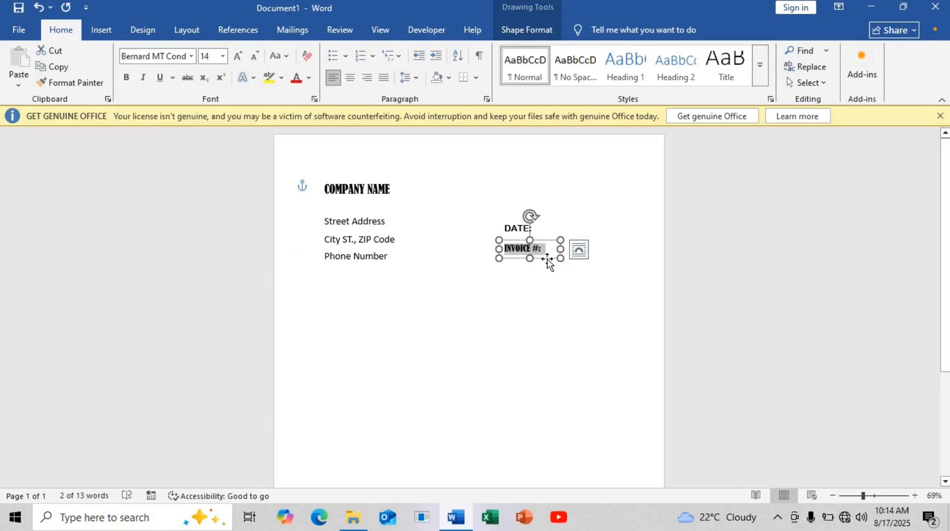
{"action": "left_click_drag", "start_coordinate": [548, 259], "coordinate": [547, 255]}
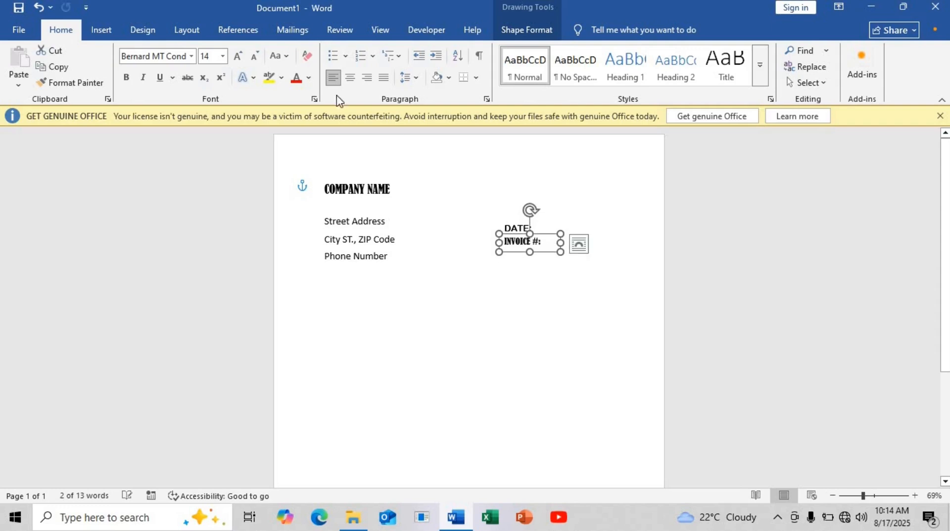
{"action": "left_click", "coordinate": [517, 243]}
{"action": "triple_click", "coordinate": [517, 243]}
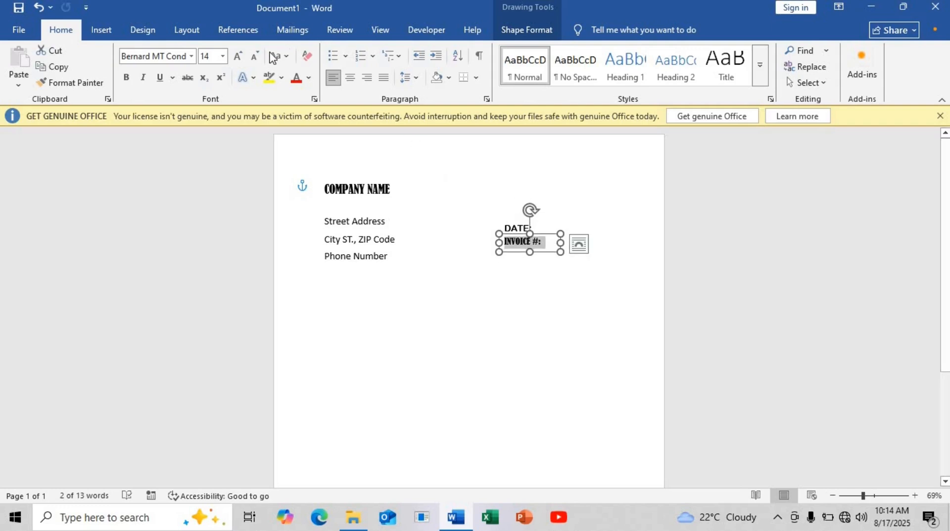
{"action": "left_click", "coordinate": [238, 56]}
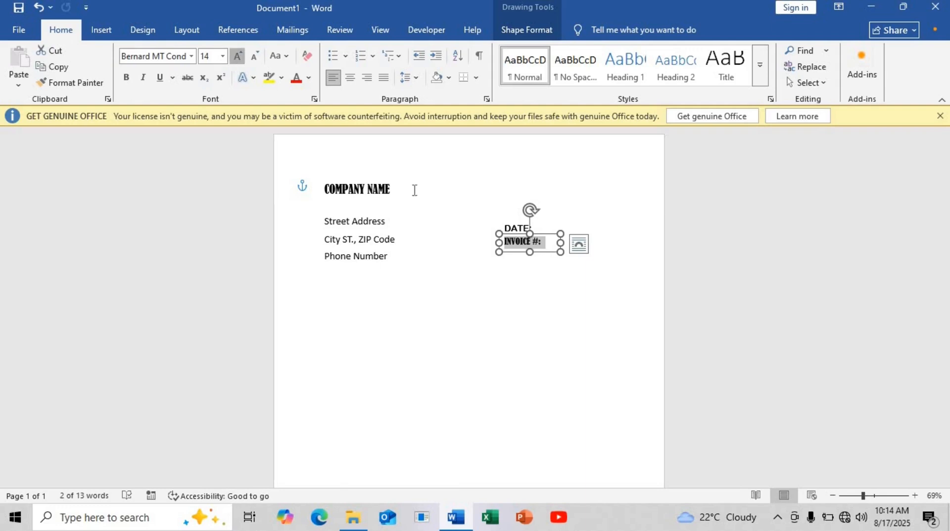
Duplicate the INVOICE #: box above DATE:, level with COMPANY NAME, and replace the copy's text with "INVOICE"
{"action": "left_click", "coordinate": [545, 252]}
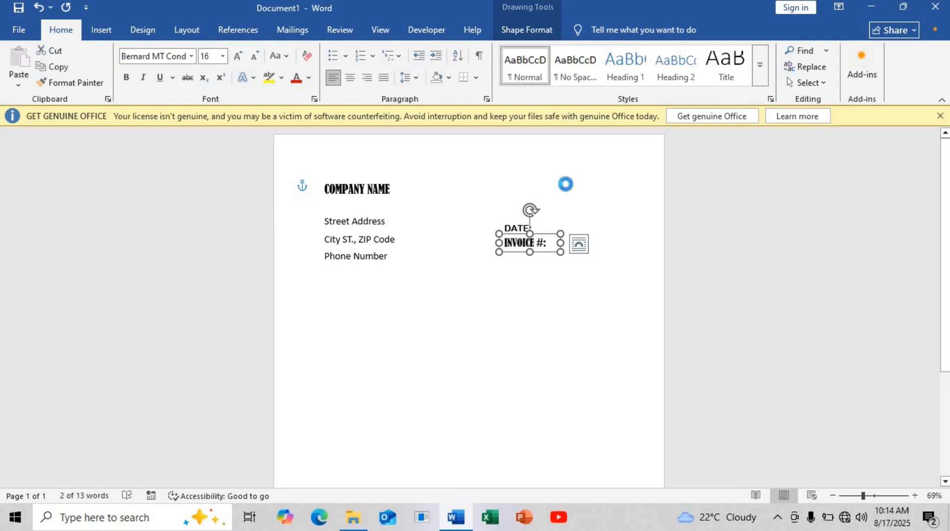
{"action": "mouse_move", "coordinate": [565, 184]}
{"action": "left_mouse_down"}
{"action": "mouse_move", "coordinate": [568, 169]}
{"action": "mouse_move", "coordinate": [566, 188]}
{"action": "left_mouse_up"}
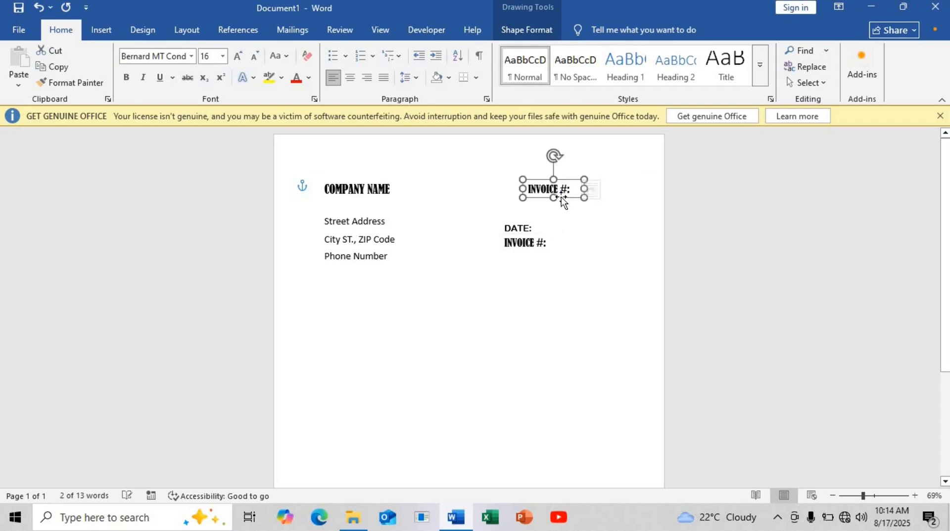
{"action": "triple_click", "coordinate": [561, 192]}
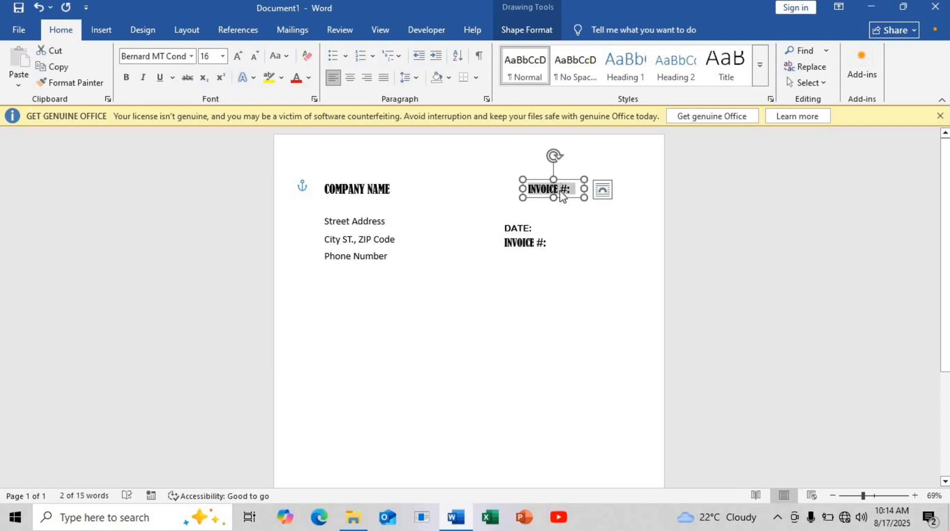
{"action": "key", "text": "BackSpace"}
{"action": "type", "text": "INV"}
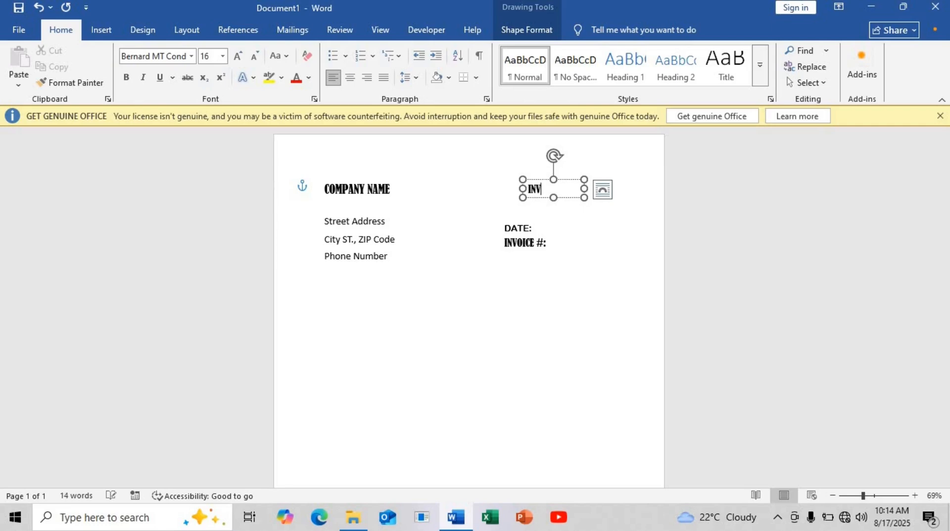
Format the INVOICE title in bold Algerian at 24 pt with the standard blue font color, and enlarge its box to fit the text
{"action": "double_click", "coordinate": [561, 190]}
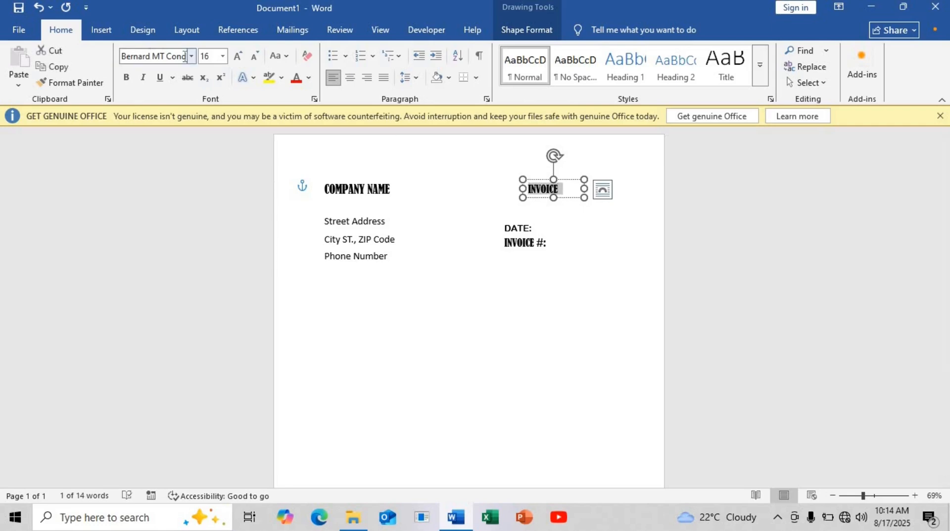
{"action": "left_click", "coordinate": [191, 56]}
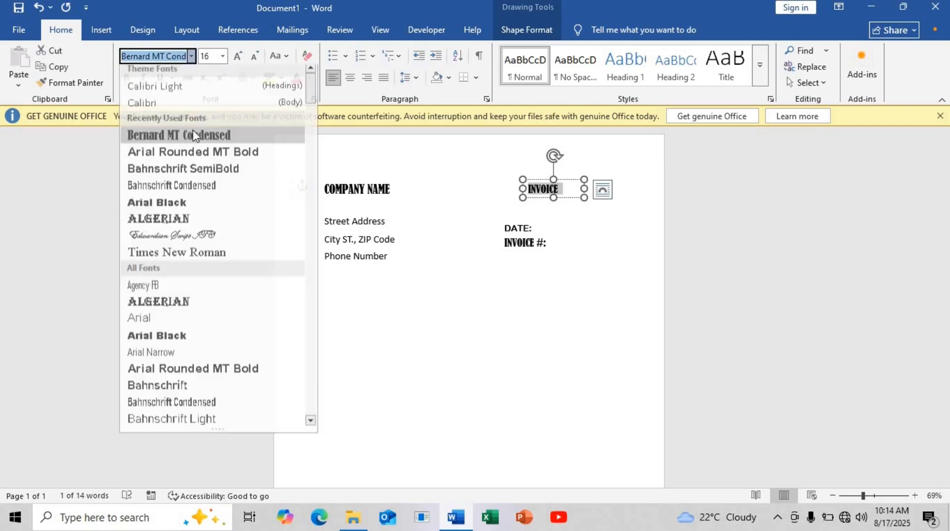
{"action": "left_click", "coordinate": [170, 221]}
{"action": "left_click", "coordinate": [222, 55]}
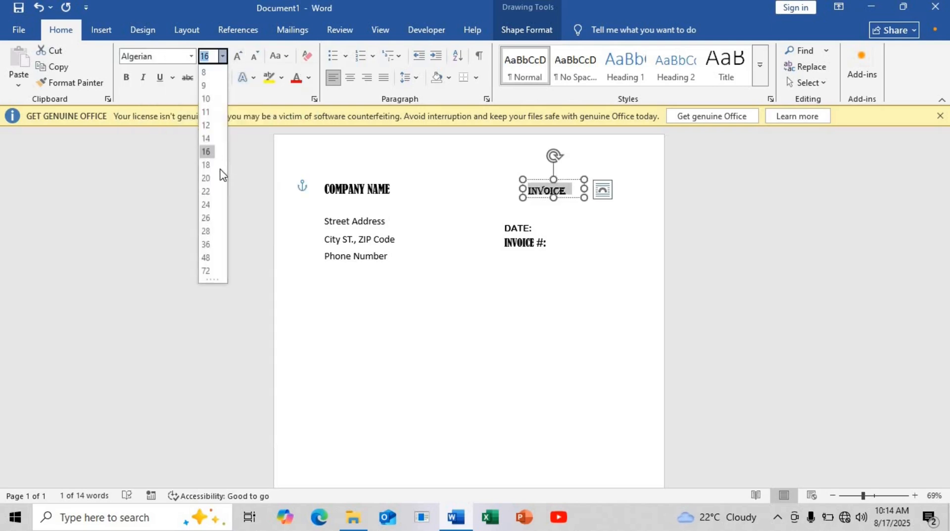
{"action": "left_click", "coordinate": [205, 205]}
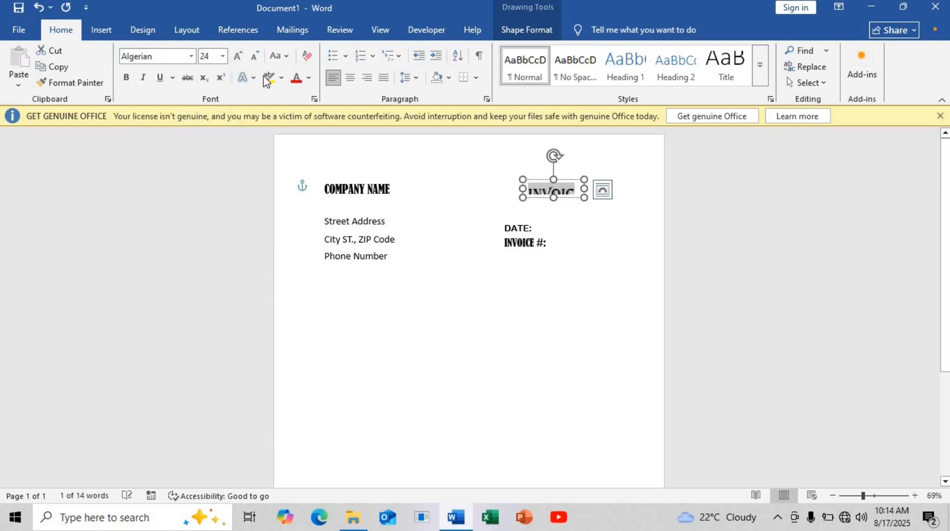
{"action": "left_click", "coordinate": [308, 78]}
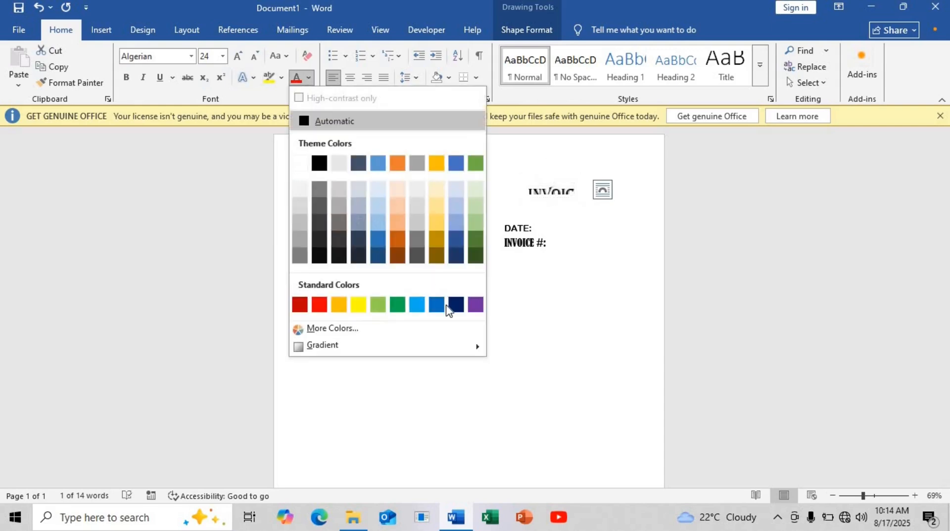
{"action": "left_click", "coordinate": [438, 308]}
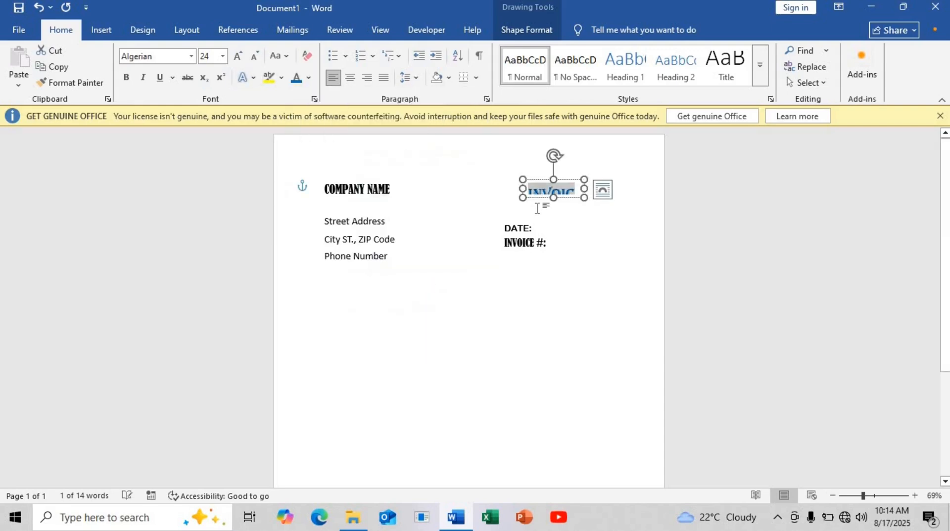
{"action": "left_click_drag", "start_coordinate": [583, 198], "coordinate": [597, 205]}
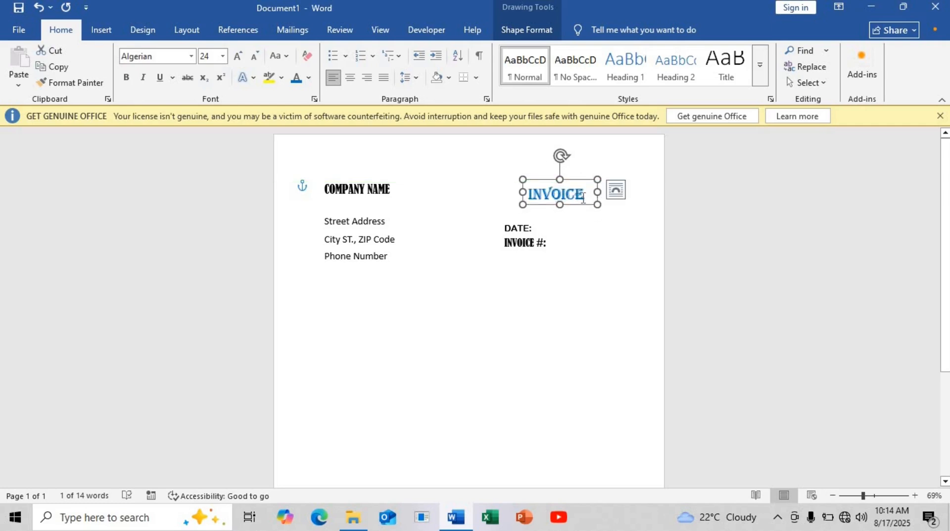
{"action": "double_click", "coordinate": [582, 198]}
{"action": "key", "text": "ctrl+b"}
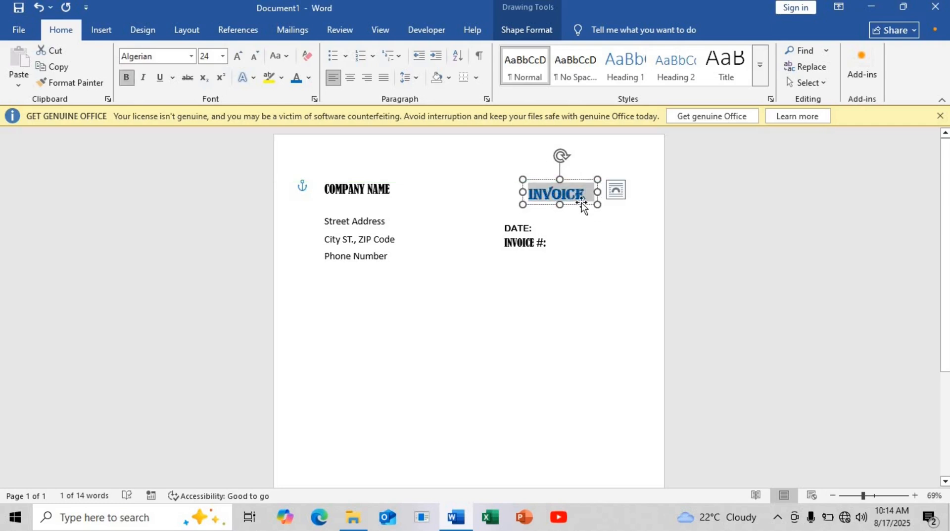
Move the INVOICE title box slightly to the right, center its text, and deselect the box
{"action": "left_click_drag", "start_coordinate": [588, 201], "coordinate": [610, 203]}
{"action": "double_click", "coordinate": [607, 198]}
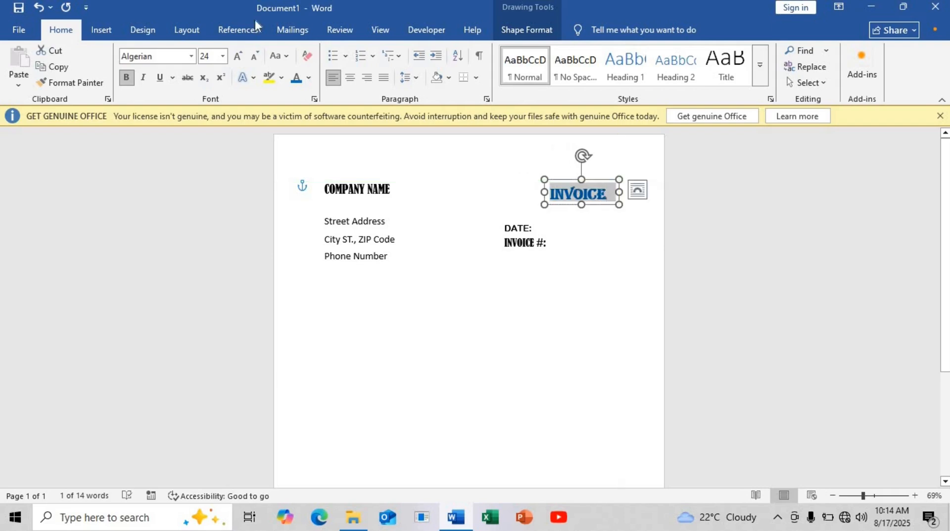
{"action": "left_click", "coordinate": [350, 77]}
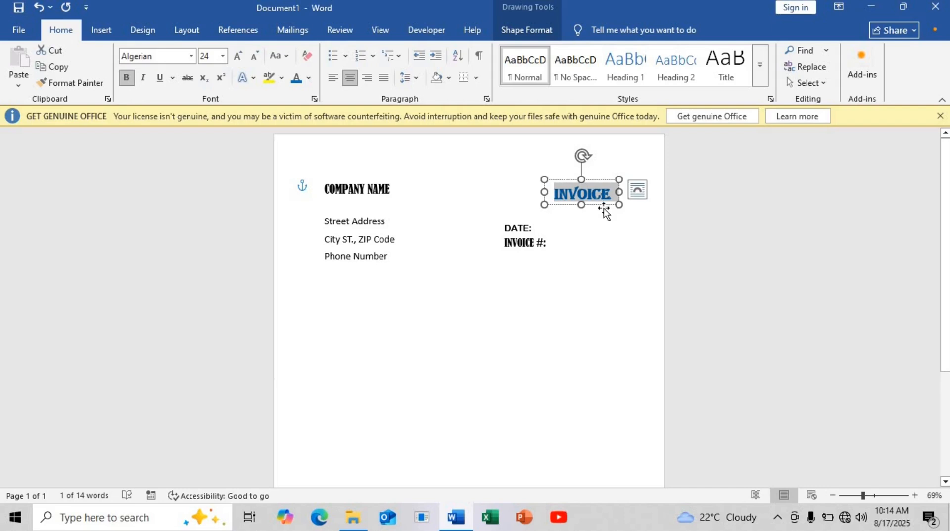
{"action": "left_click", "coordinate": [603, 205]}
{"action": "left_click", "coordinate": [546, 289]}
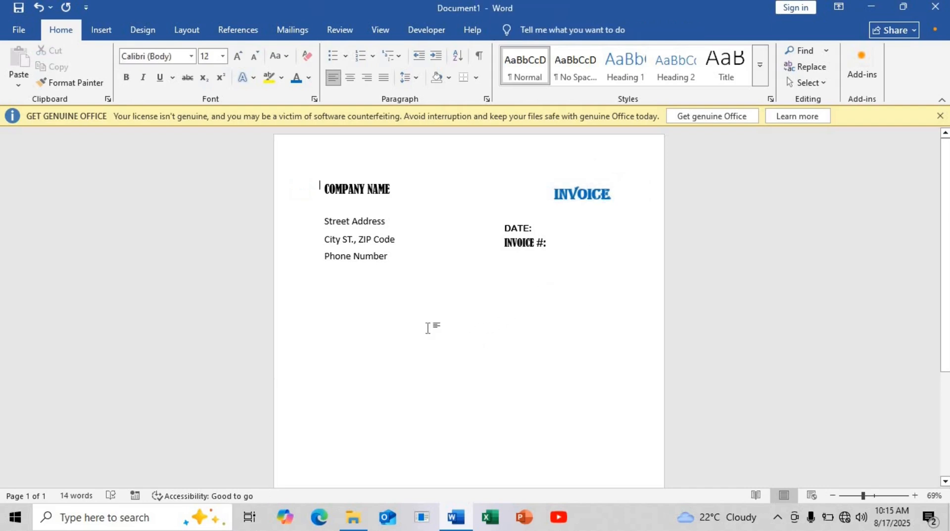
Draw a straight horizontal line about 6.18" long just below Phone Number, spanning from the company details to the INVOICE title's edge
{"action": "left_click", "coordinate": [100, 31]}
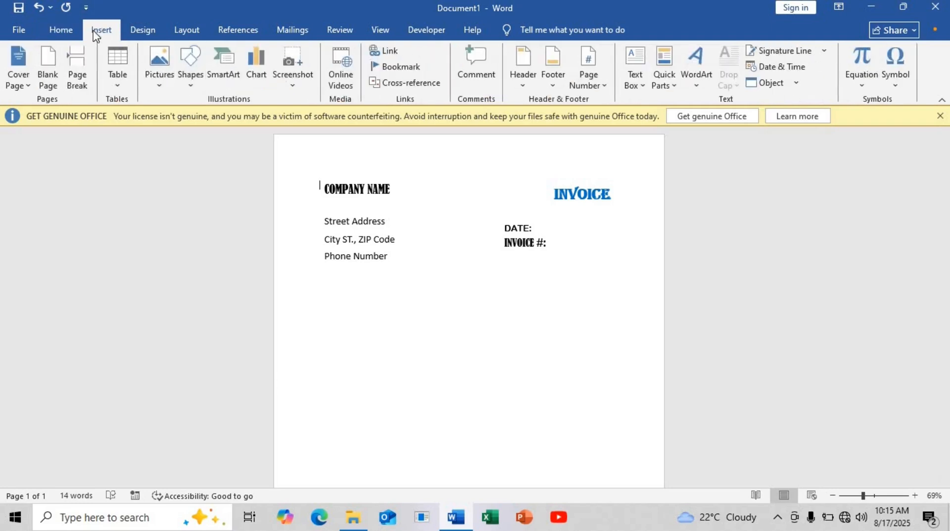
{"action": "left_click", "coordinate": [198, 80]}
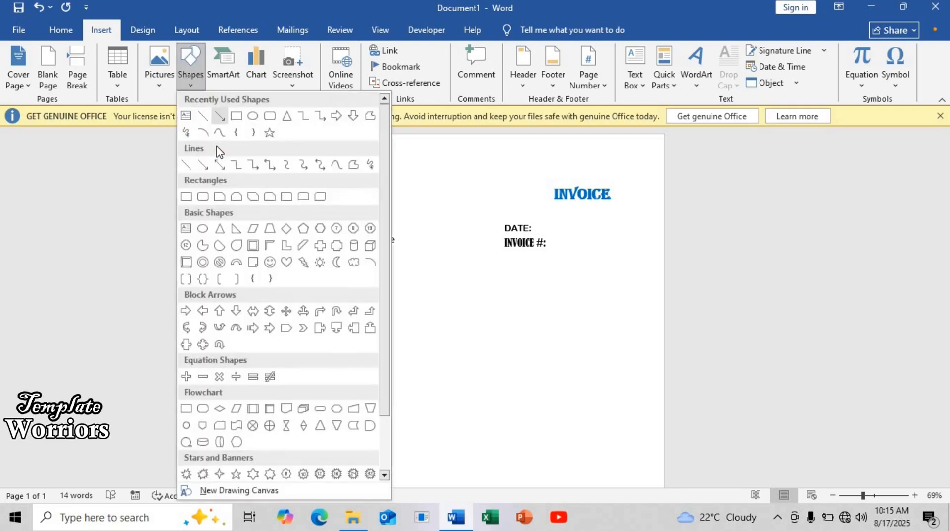
{"action": "left_click", "coordinate": [197, 132]}
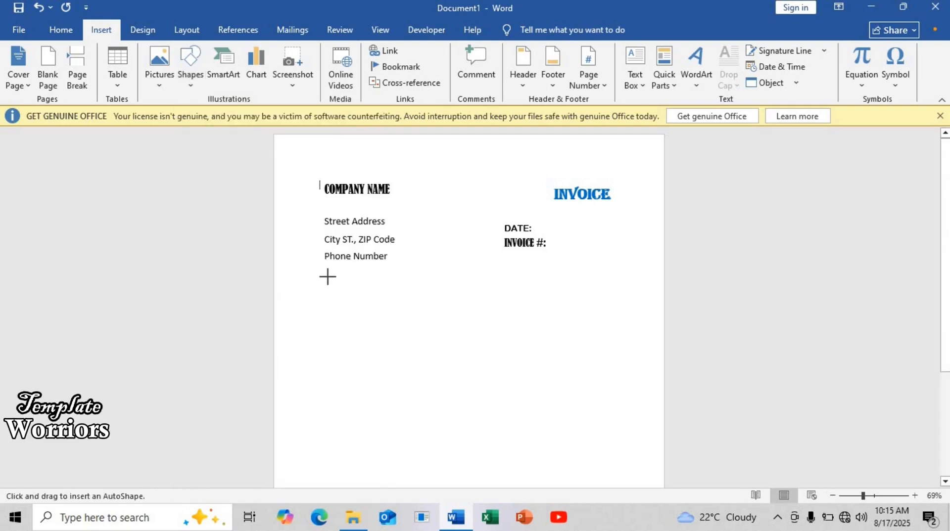
{"action": "left_click_drag", "start_coordinate": [325, 273], "coordinate": [612, 273]}
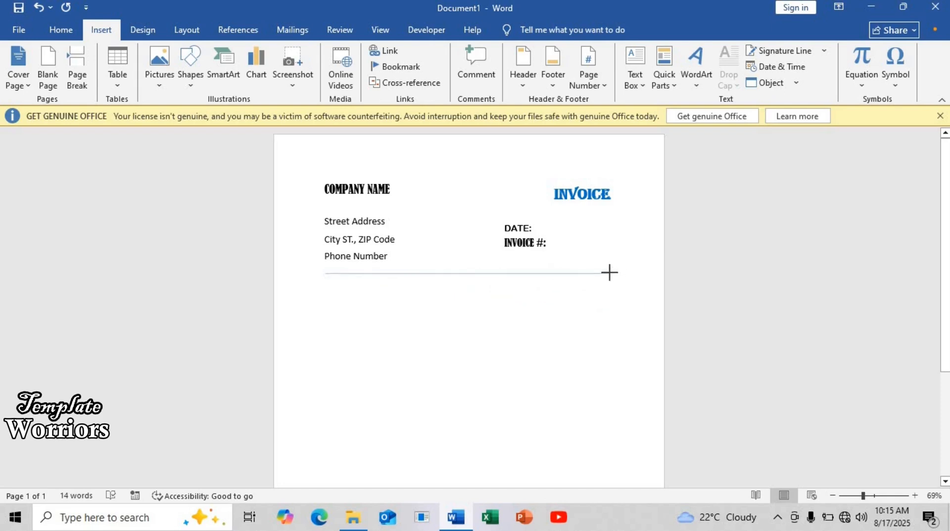
{"action": "left_click_drag", "start_coordinate": [609, 272], "coordinate": [609, 274]}
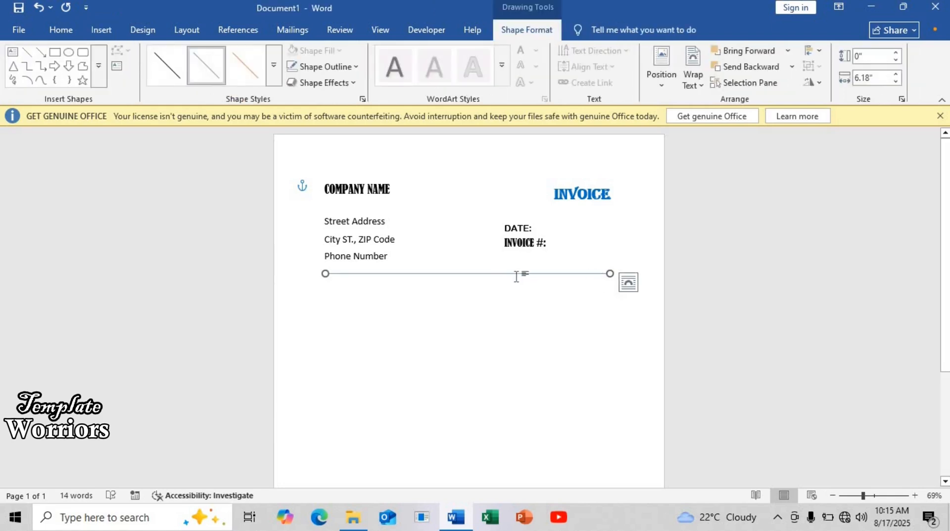
Open the shape formatting settings for the horizontal line and set its width to 8 pt
{"action": "right_click", "coordinate": [517, 273]}
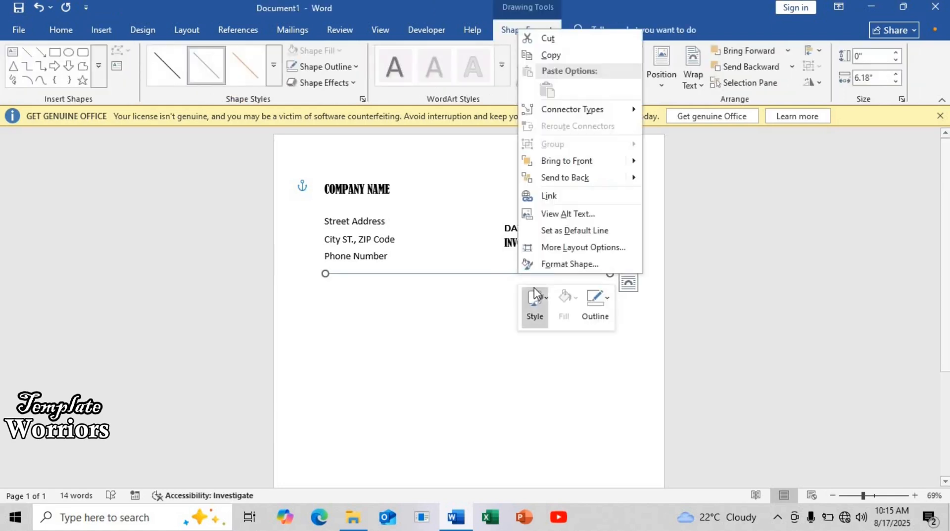
{"action": "left_click", "coordinate": [563, 265]}
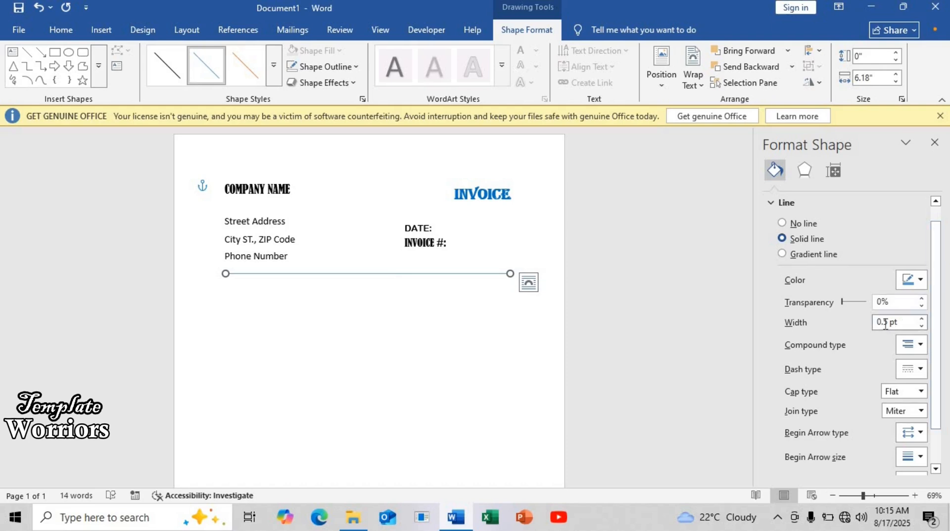
{"action": "left_click_drag", "start_coordinate": [890, 322], "coordinate": [871, 322]}
{"action": "type", "text": "8"}
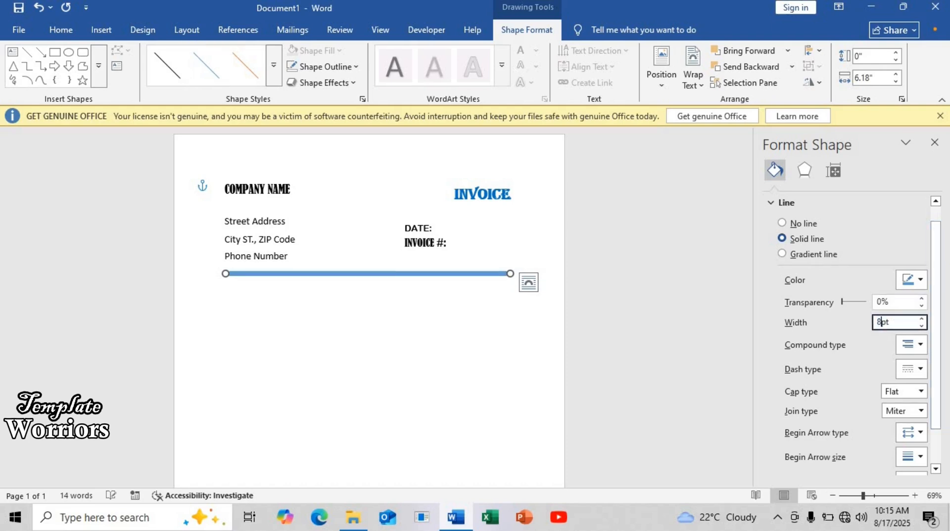
Give the horizontal line the triple compound type and standard blue color, nudge it up slightly, and deselect it
{"action": "left_click", "coordinate": [920, 346]}
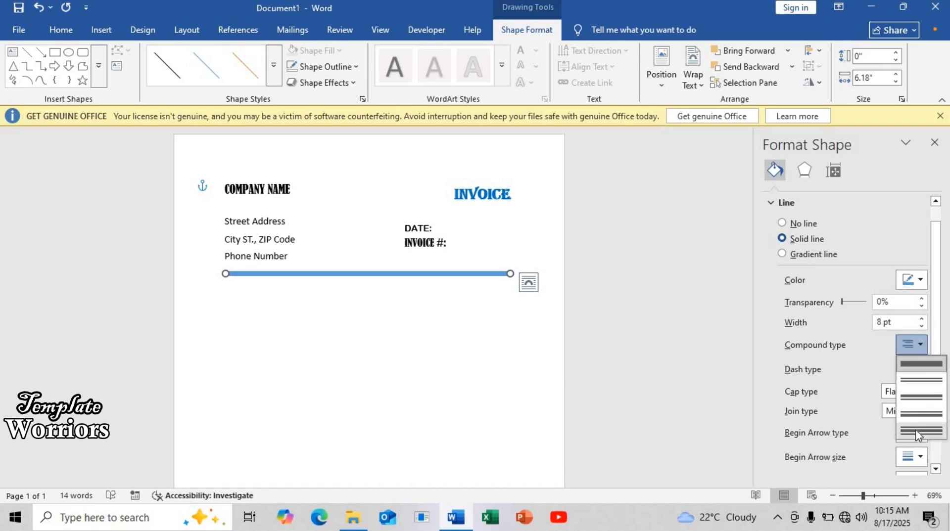
{"action": "left_click", "coordinate": [915, 433]}
{"action": "left_click", "coordinate": [920, 280]}
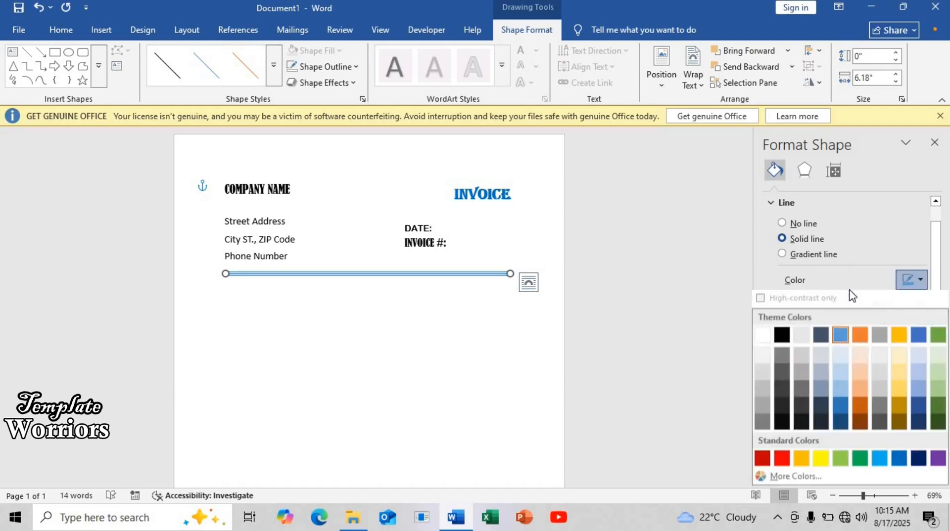
{"action": "left_click", "coordinate": [901, 459]}
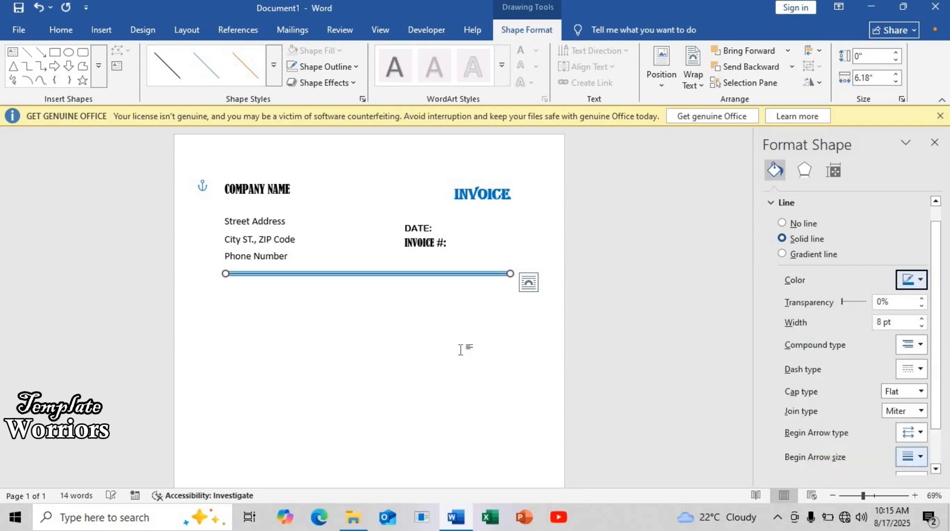
{"action": "left_click", "coordinate": [417, 341]}
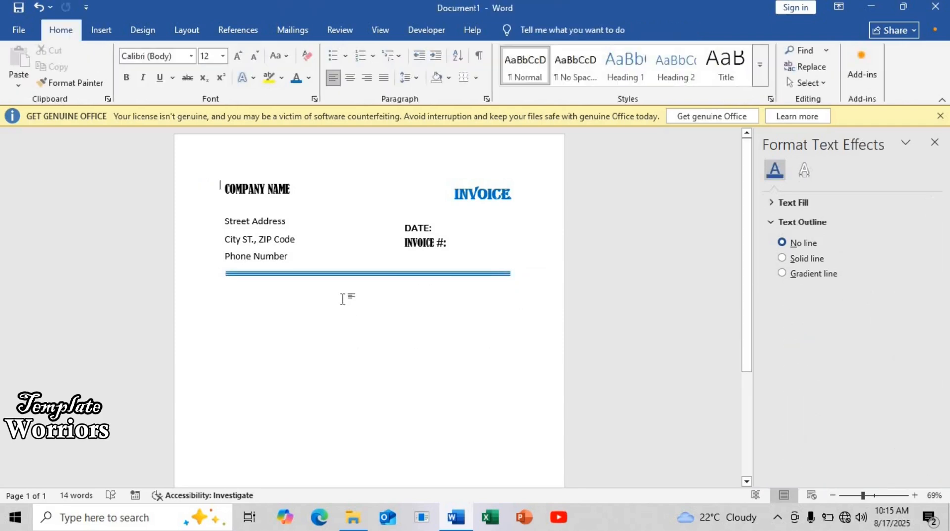
{"action": "left_click", "coordinate": [350, 275]}
{"action": "left_click", "coordinate": [465, 344]}
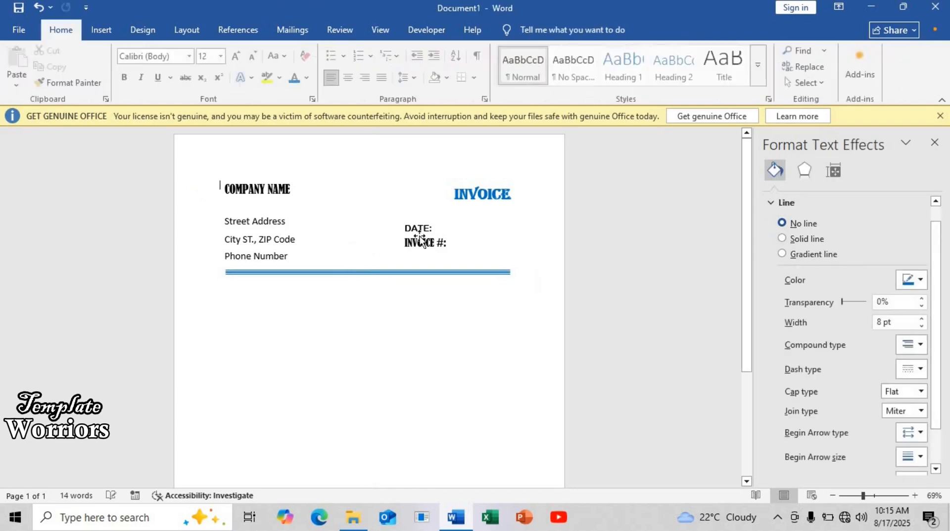
Duplicate the DATE: box below the blue line, aligned with the company details, replace its text with "BILL TO:", and widen the box to fit
{"action": "left_click", "coordinate": [414, 219]}
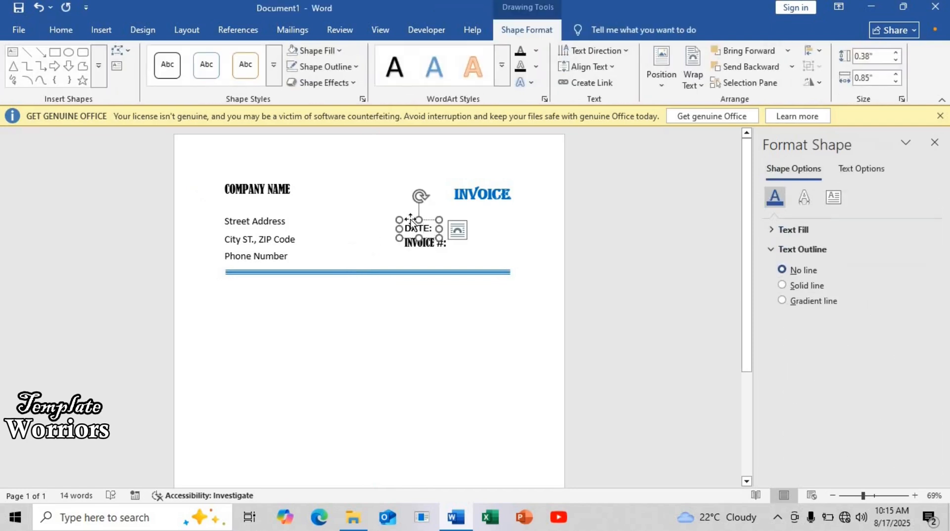
{"action": "left_click_drag", "start_coordinate": [413, 219], "coordinate": [188, 330]}
{"action": "left_click_drag", "start_coordinate": [266, 296], "coordinate": [270, 281]}
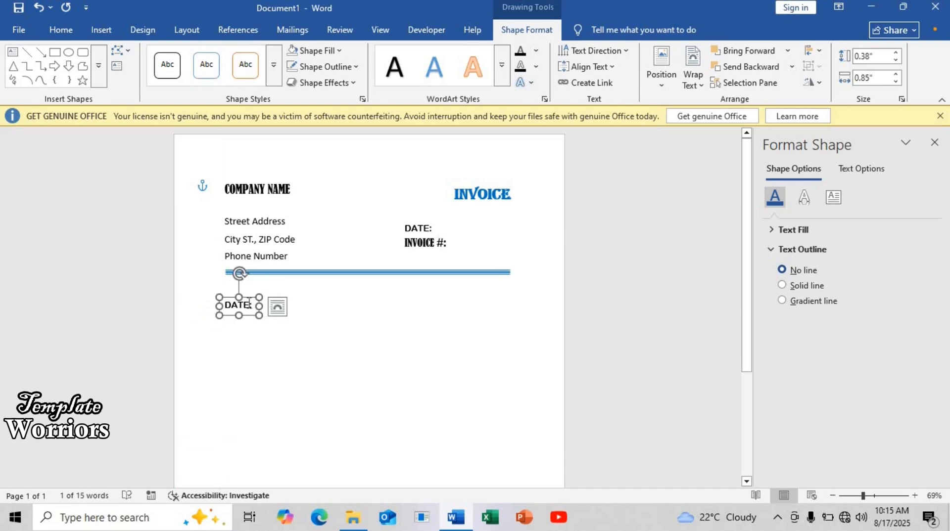
{"action": "double_click", "coordinate": [251, 305]}
{"action": "type", "text": "BI"}
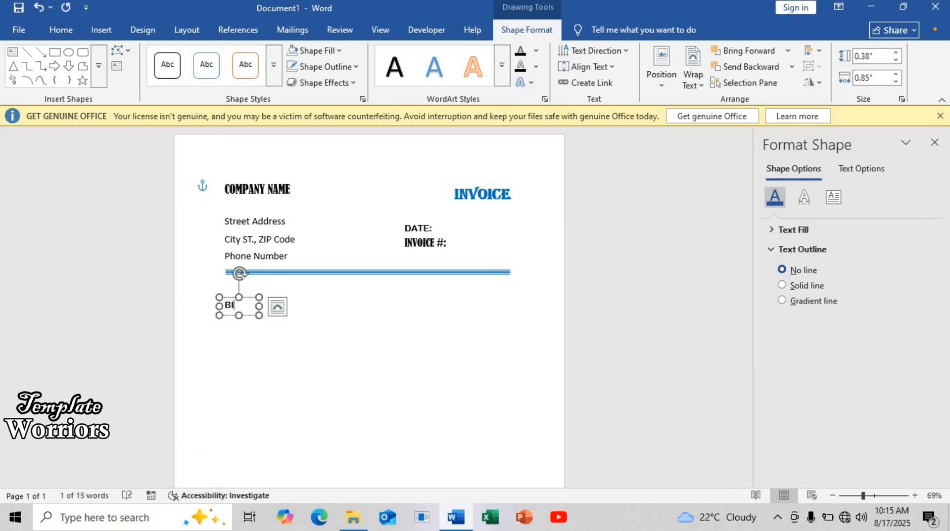
{"action": "type", "text": "LL "}
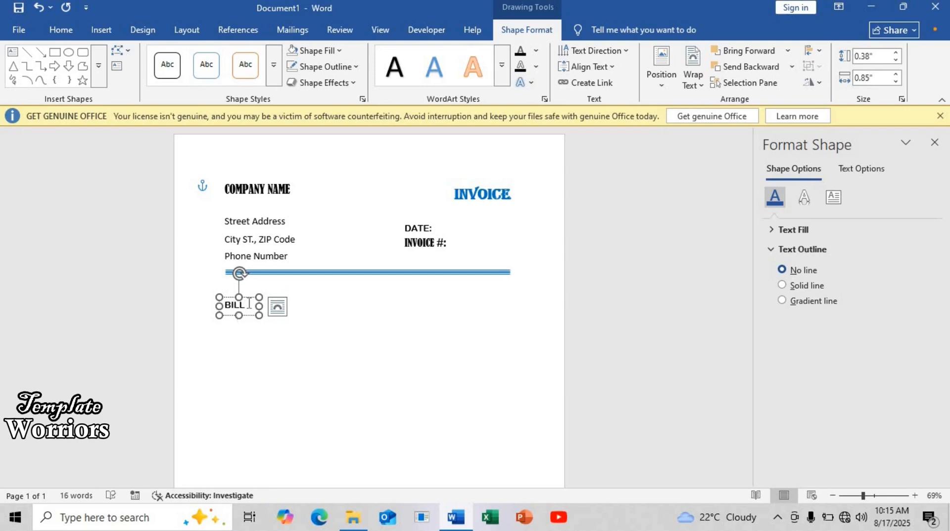
{"action": "type", "text": "TO:"}
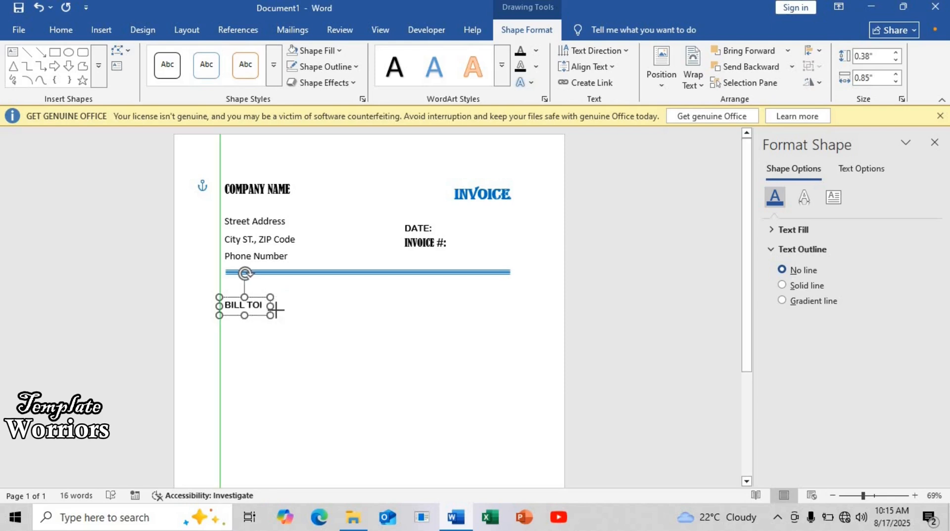
{"action": "key", "text": "BackSpace"}
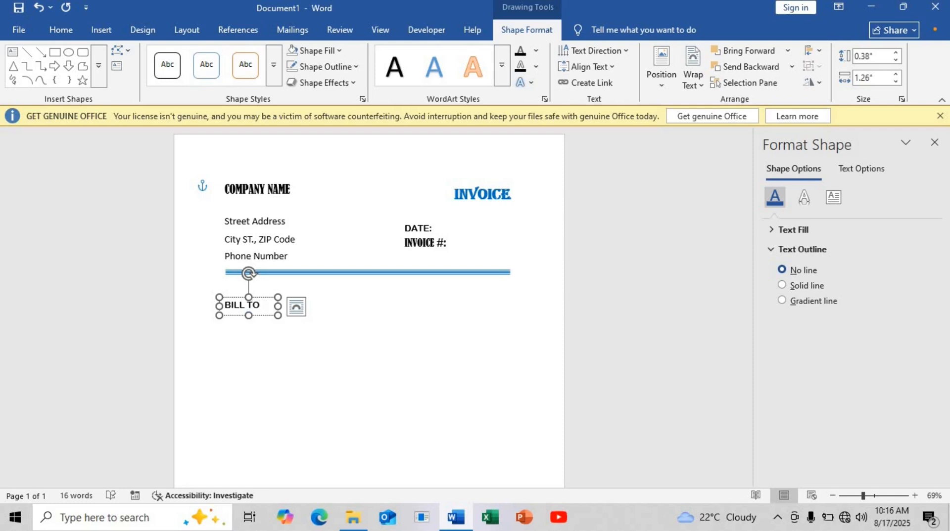
Duplicate the BILL TO: box to its right at the same level, replace the copy's text with "SHIP TO:", and deselect it
{"action": "left_click_drag", "start_coordinate": [278, 305], "coordinate": [368, 305]}
{"action": "type", "text": "SHIP TO:"}
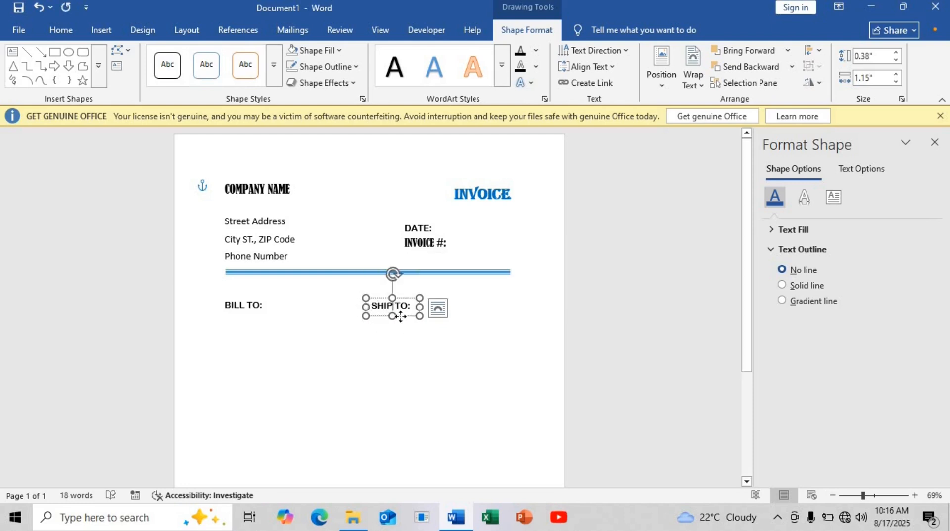
{"action": "left_click", "coordinate": [396, 341]}
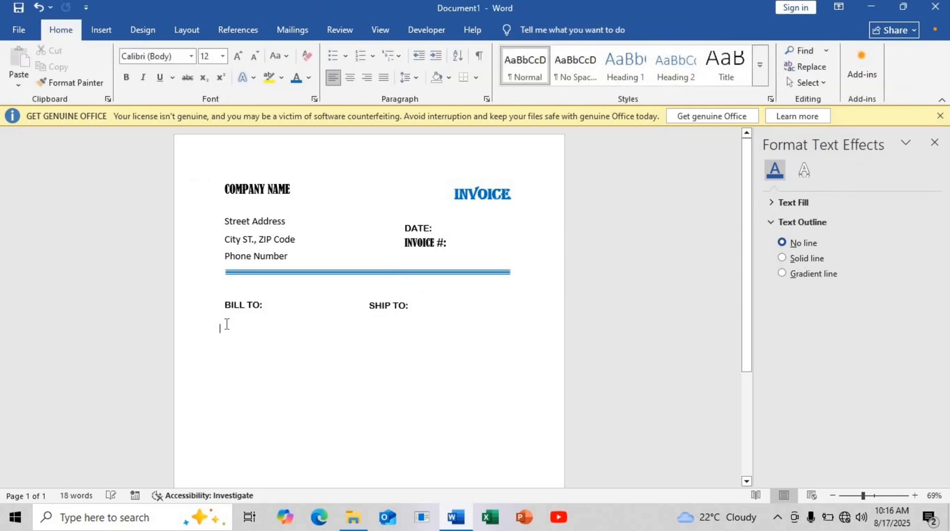
Insert a table of four columns and six rows below BILL TO: and apply the grid style with a solid dark blue header and banded rows
{"action": "scroll", "coordinate": [268, 285], "scroll_direction": "down", "scroll_amount": 3}
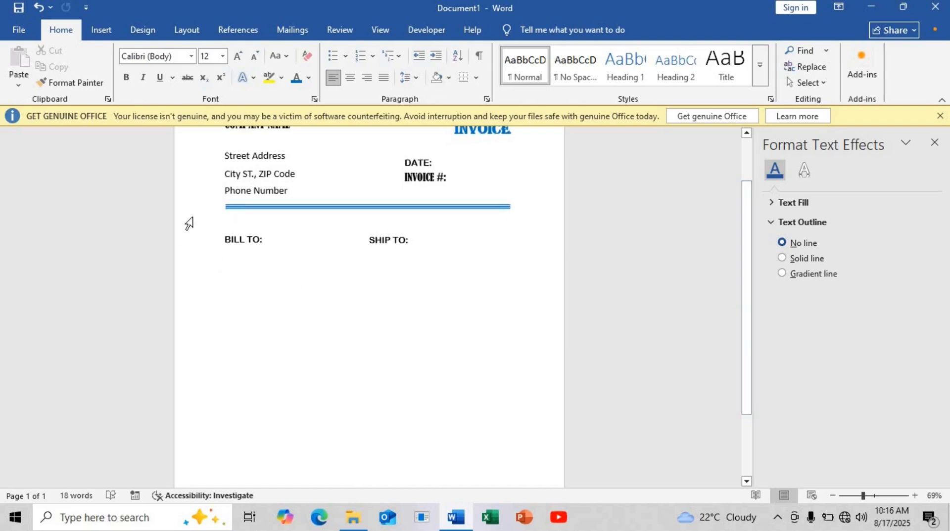
{"action": "left_click", "coordinate": [100, 31]}
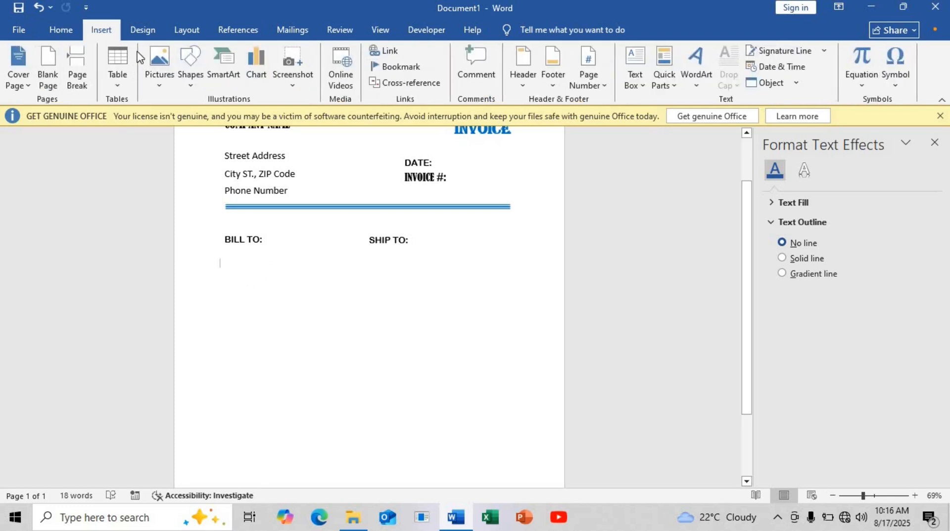
{"action": "left_click", "coordinate": [116, 76]}
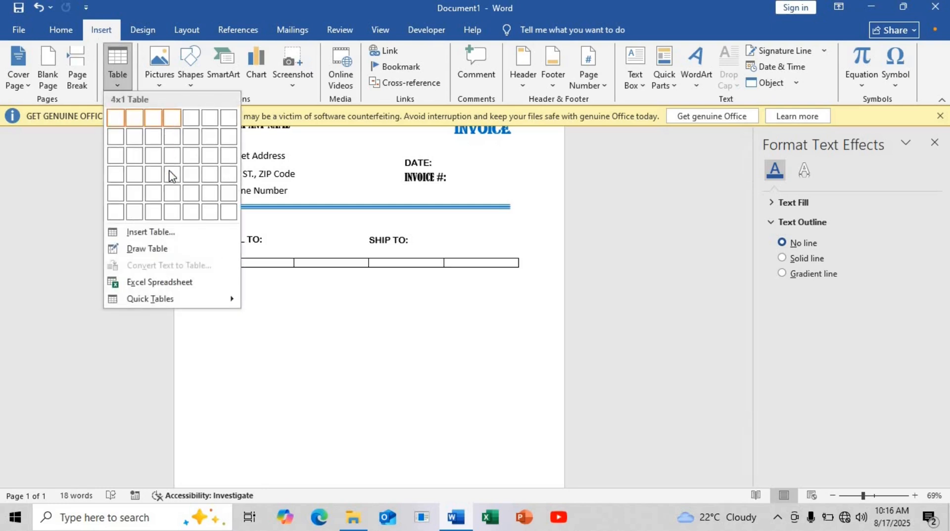
{"action": "left_click", "coordinate": [170, 212]}
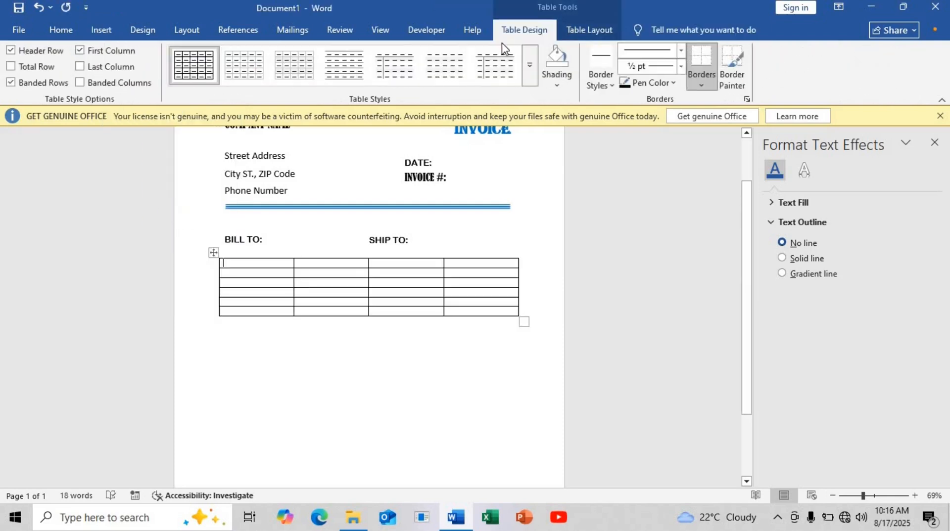
{"action": "left_click", "coordinate": [529, 65]}
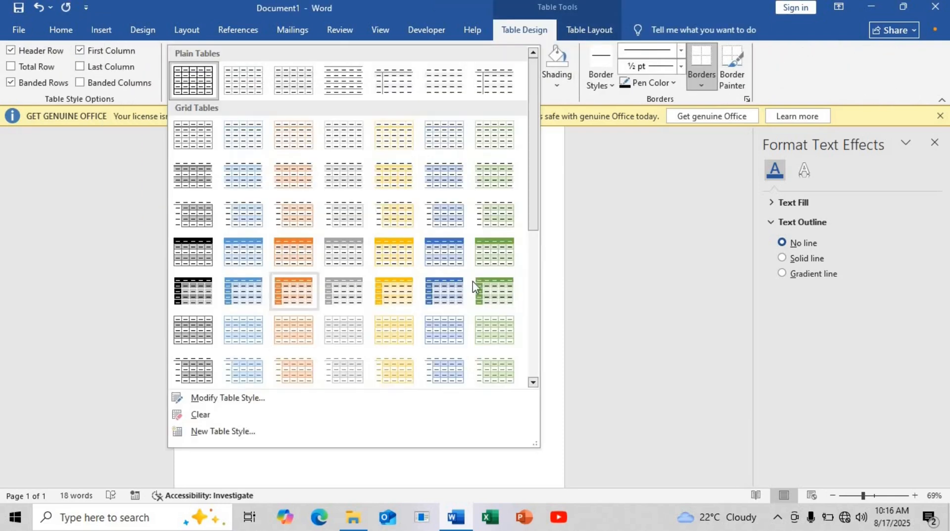
{"action": "left_click", "coordinate": [461, 266]}
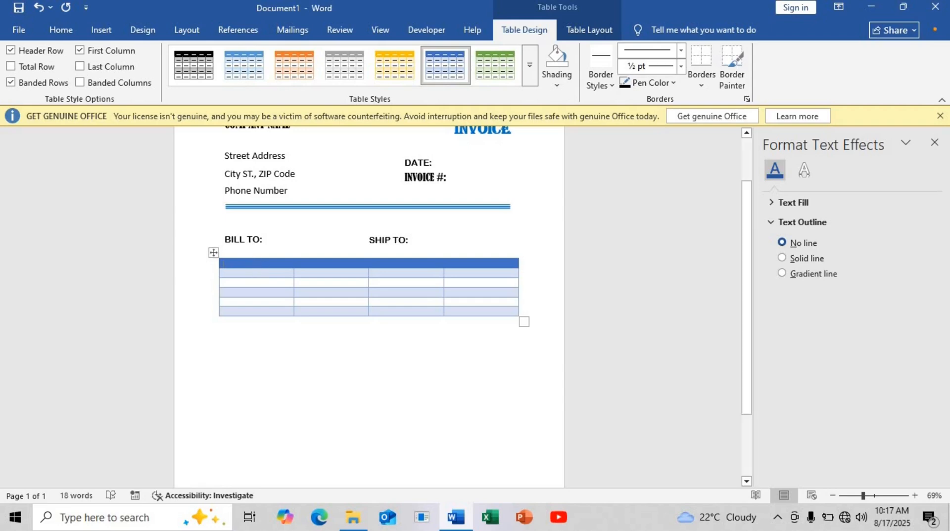
Enter "DESCRIPTION" in the table's first header cell and center the text of the whole header row
{"action": "type", "text": "DESCRIPTION"}
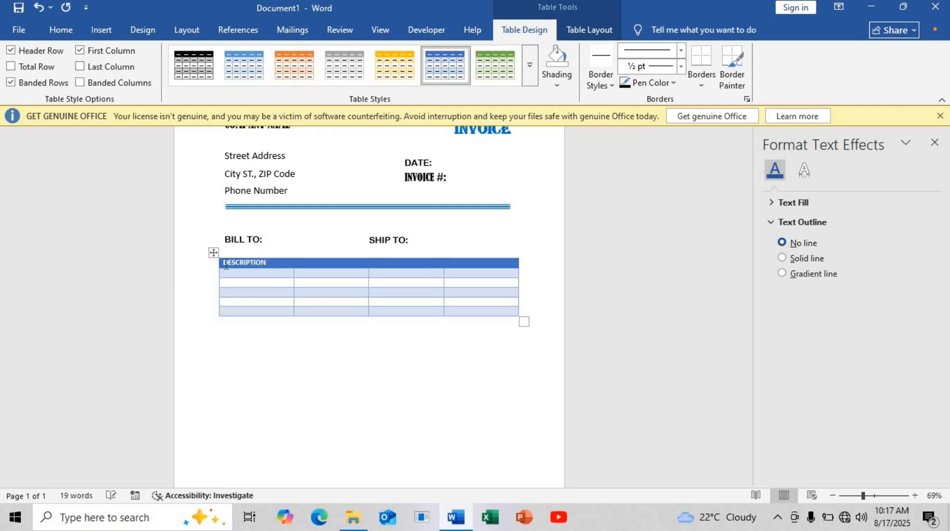
{"action": "left_click", "coordinate": [191, 270]}
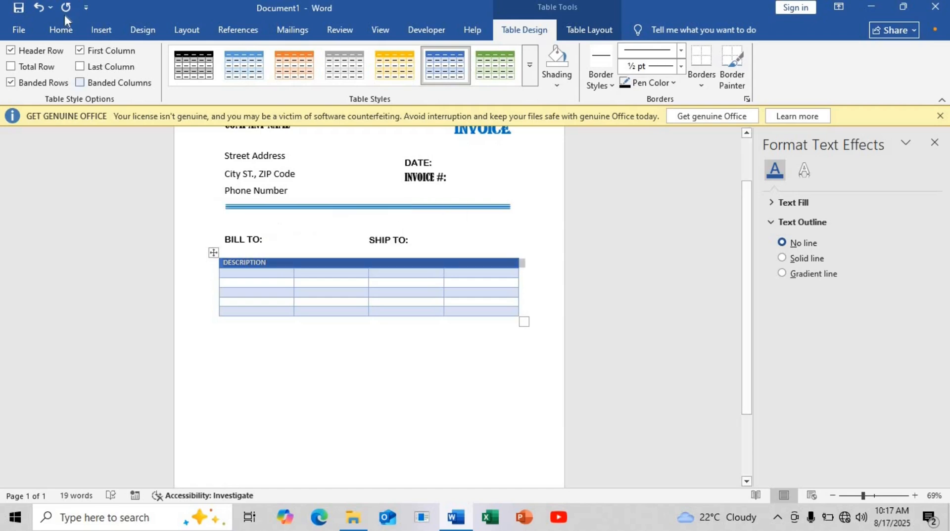
{"action": "left_click", "coordinate": [61, 29]}
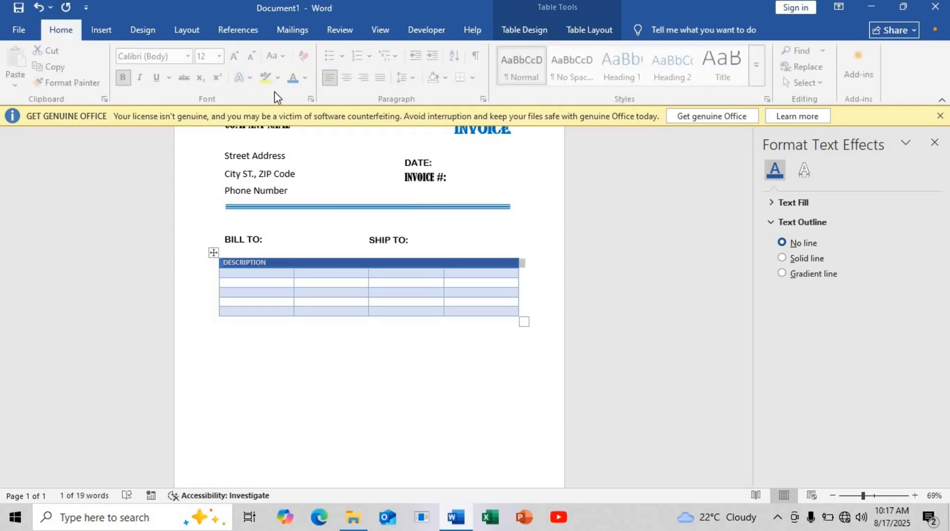
{"action": "left_click", "coordinate": [349, 78]}
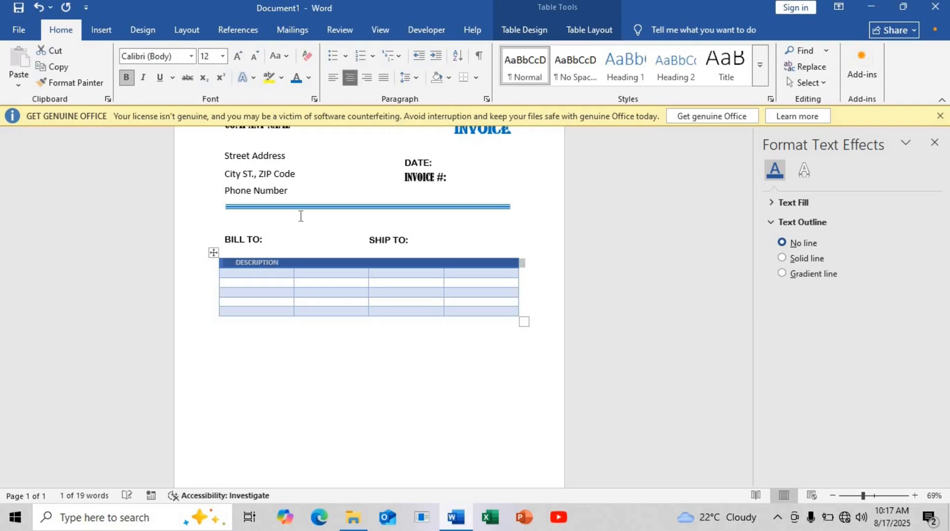
Set the table's header row to the Bahnschrift Condensed font at 16 pt
{"action": "left_click", "coordinate": [191, 56]}
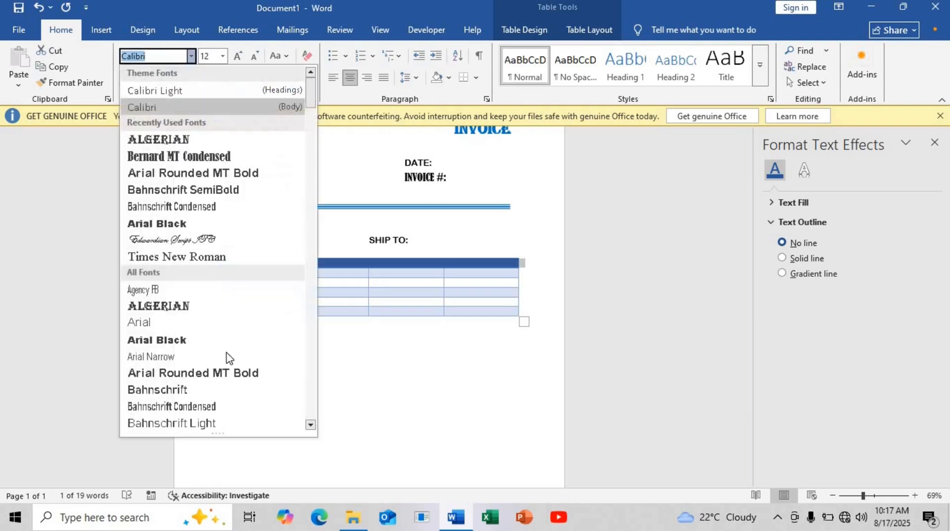
{"action": "left_click", "coordinate": [170, 407]}
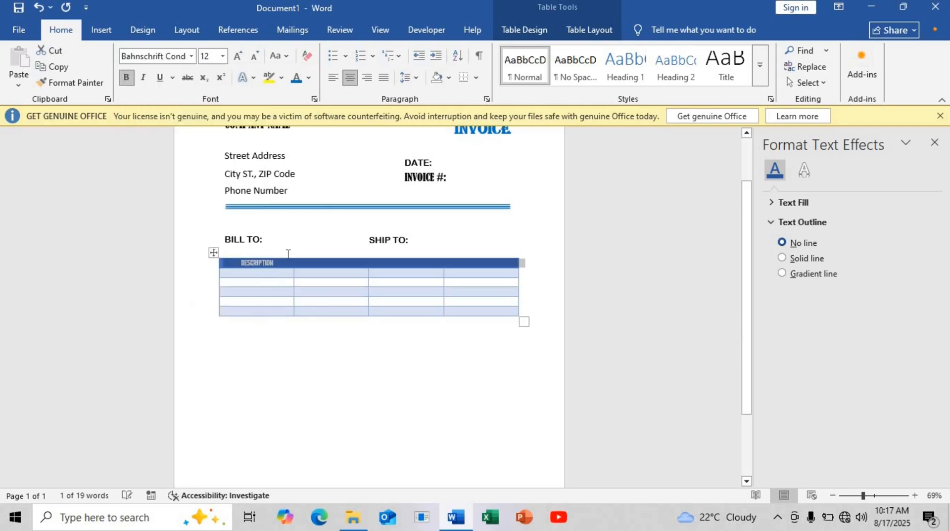
{"action": "left_click", "coordinate": [222, 56]}
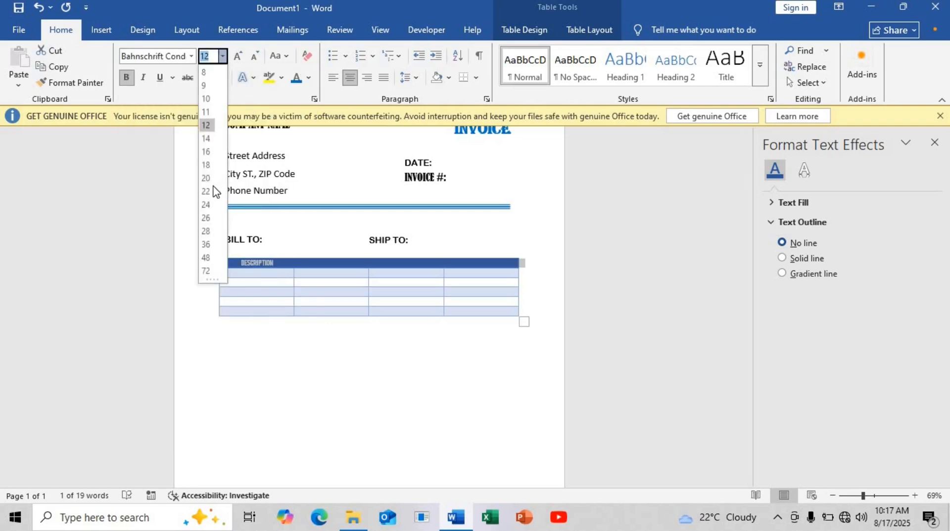
{"action": "left_click", "coordinate": [205, 152]}
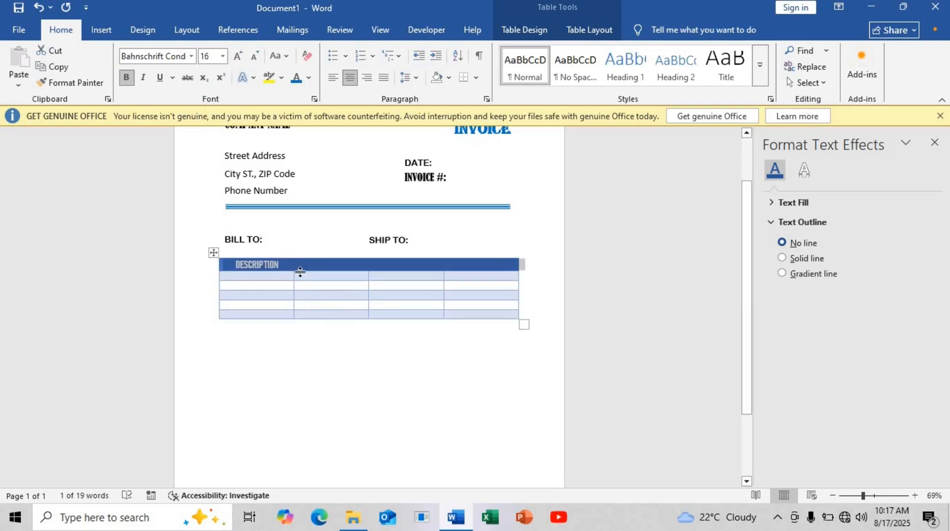
Increase the heights of the table's header row and the five empty rows beneath it
{"action": "left_click_drag", "start_coordinate": [299, 275], "coordinate": [283, 291]}
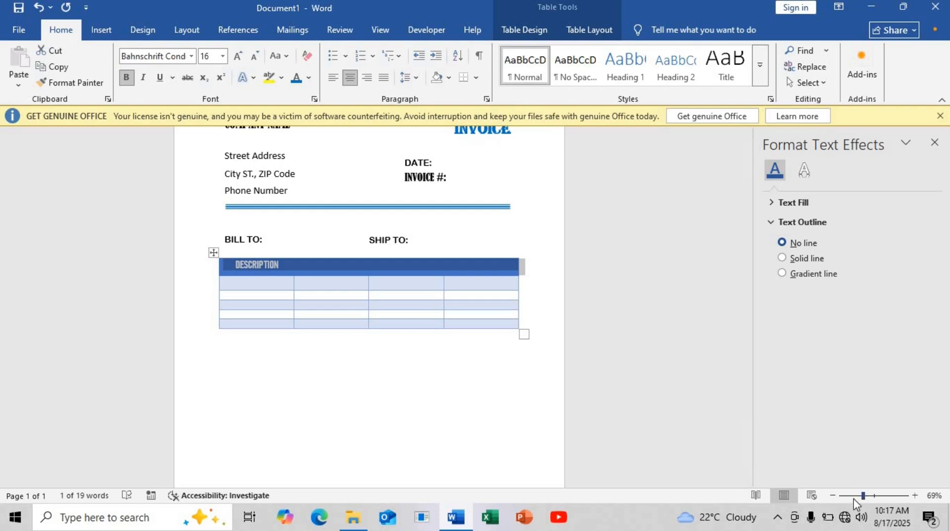
{"action": "left_click_drag", "start_coordinate": [863, 497], "coordinate": [875, 497]}
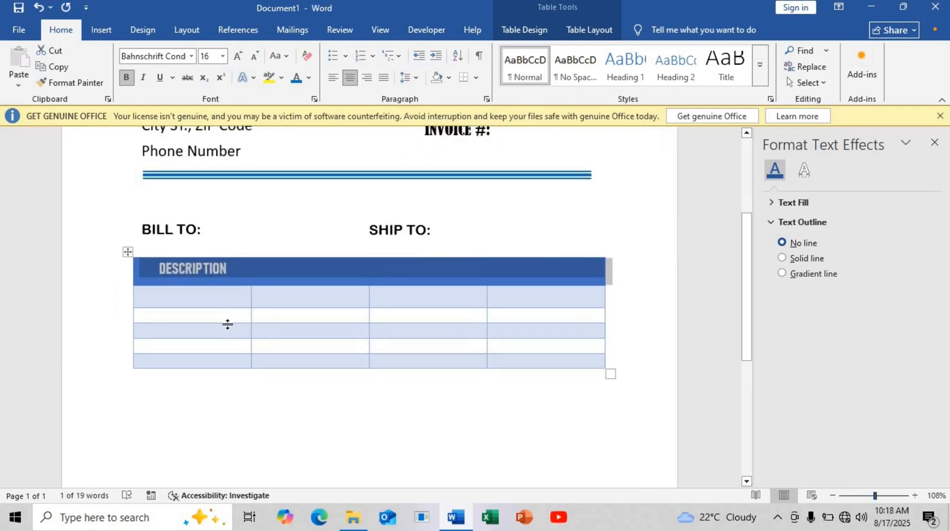
{"action": "left_click_drag", "start_coordinate": [227, 324], "coordinate": [210, 402]}
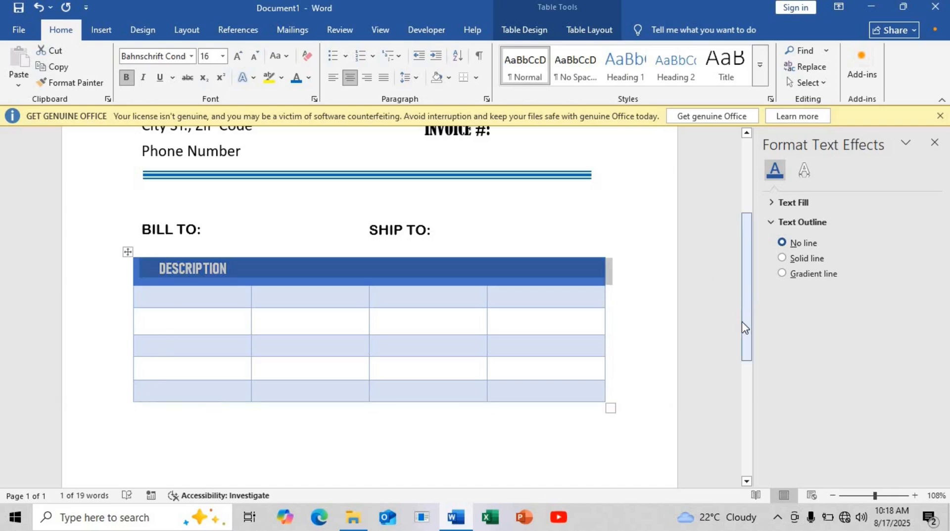
Add three empty rows at the end of the item table
{"action": "scroll", "coordinate": [636, 349], "scroll_direction": "down", "scroll_amount": 3}
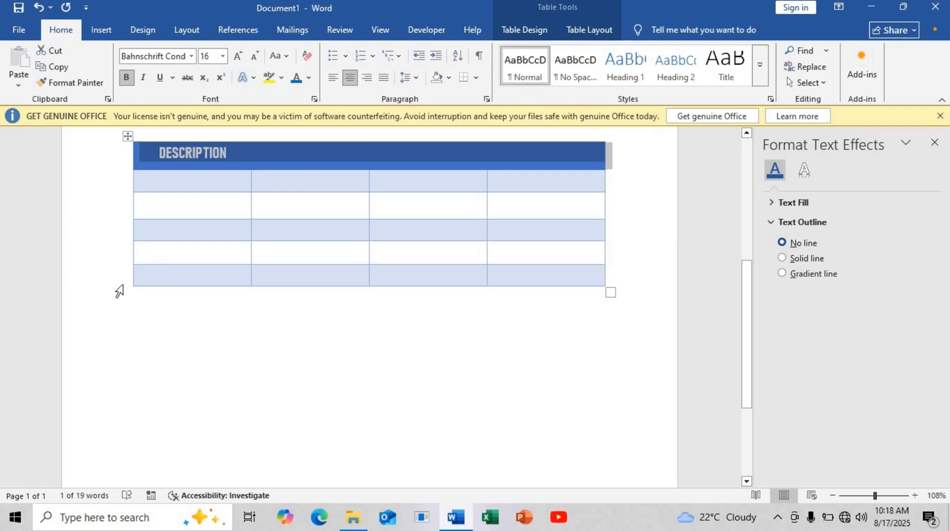
{"action": "left_click", "coordinate": [119, 288]}
{"action": "left_click", "coordinate": [124, 291]}
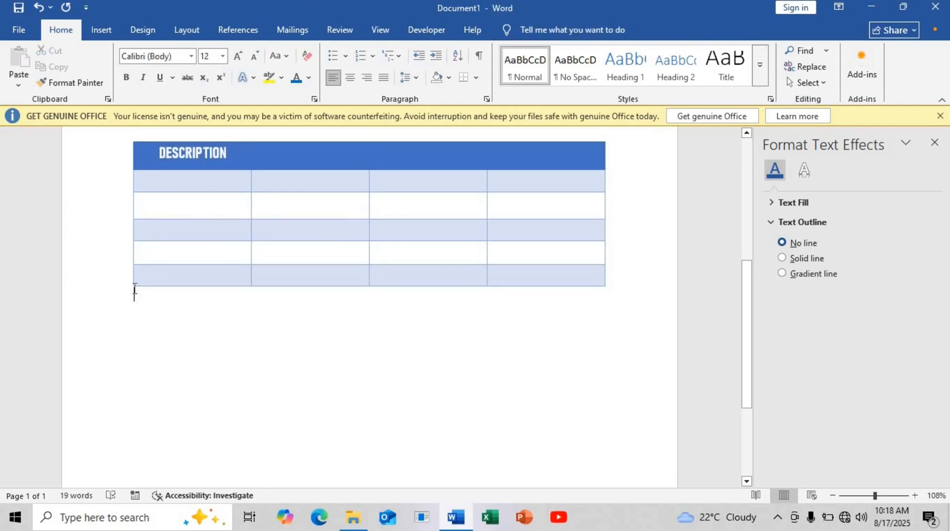
{"action": "left_click", "coordinate": [128, 290]}
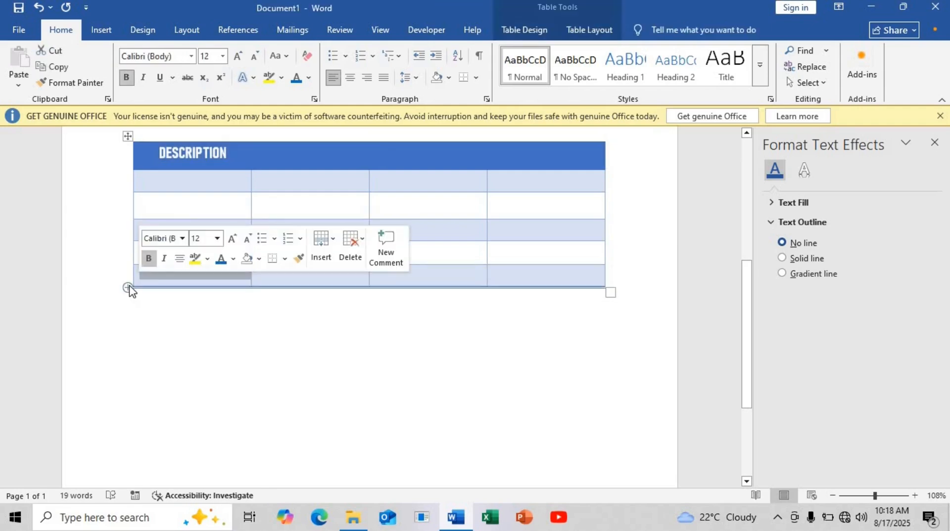
{"action": "left_click", "coordinate": [127, 289]}
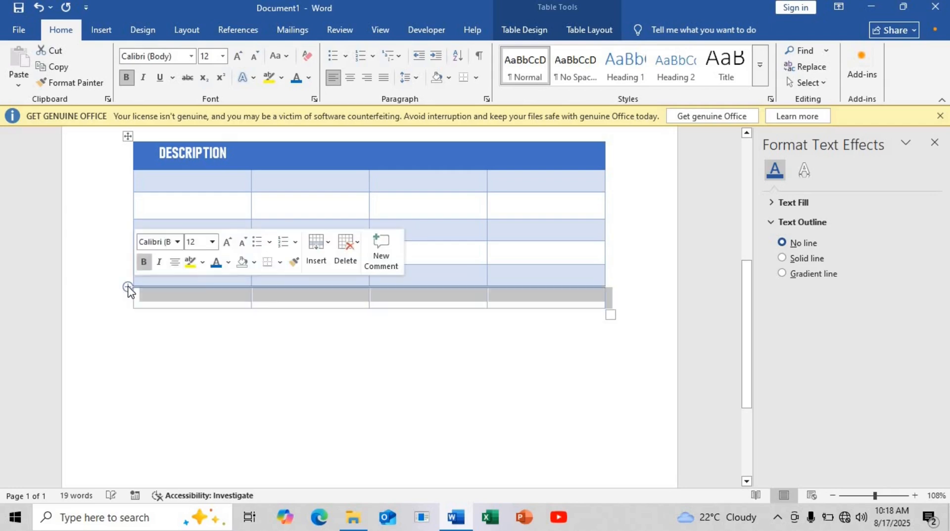
{"action": "left_click", "coordinate": [127, 288]}
{"action": "key", "text": "ctrl+a"}
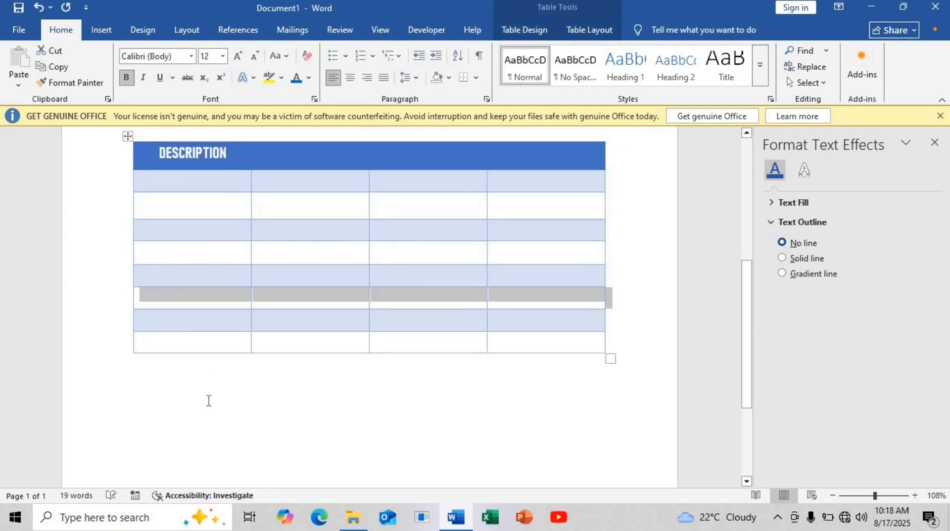
{"action": "left_click", "coordinate": [208, 400]}
Set the paragraph spacing before the text in the table's header row to 3 pt
{"action": "left_click_drag", "start_coordinate": [861, 497], "coordinate": [854, 498]}
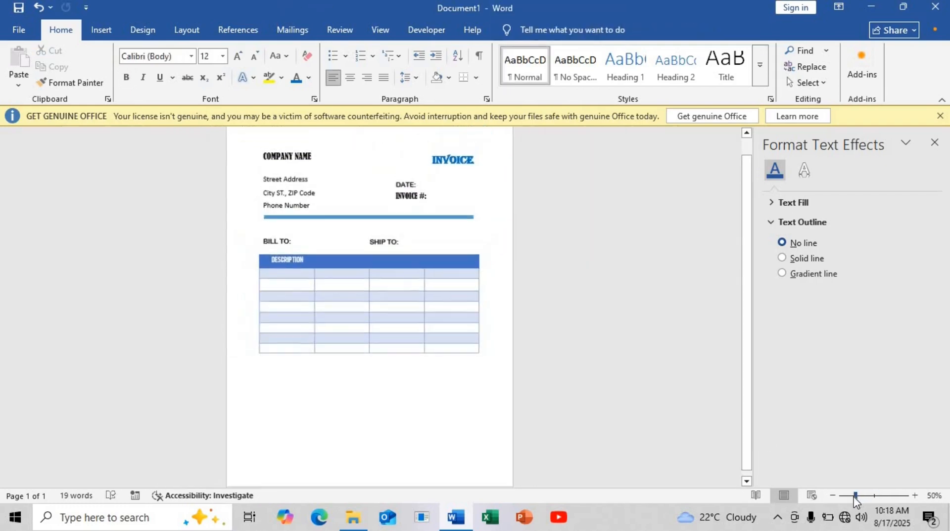
{"action": "left_click", "coordinate": [871, 499]}
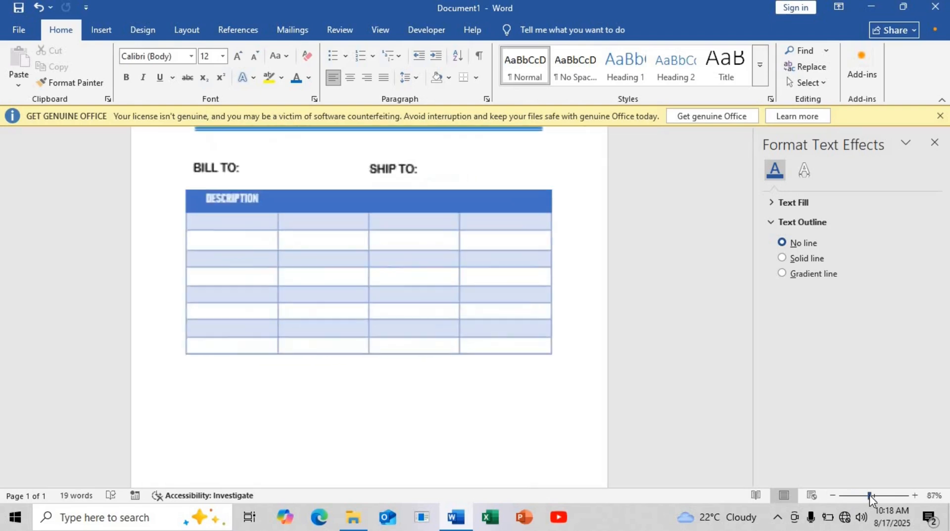
{"action": "left_click_drag", "start_coordinate": [749, 314], "coordinate": [749, 284]}
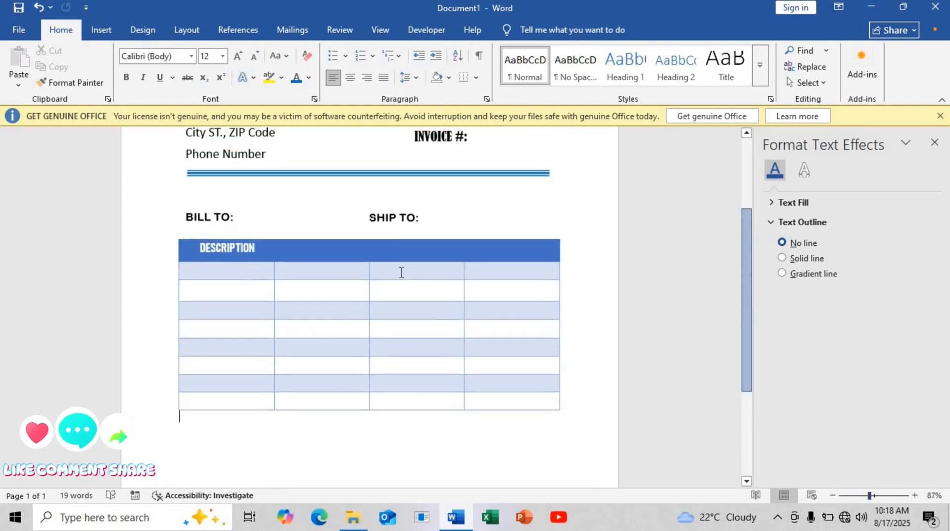
{"action": "left_click", "coordinate": [191, 248]}
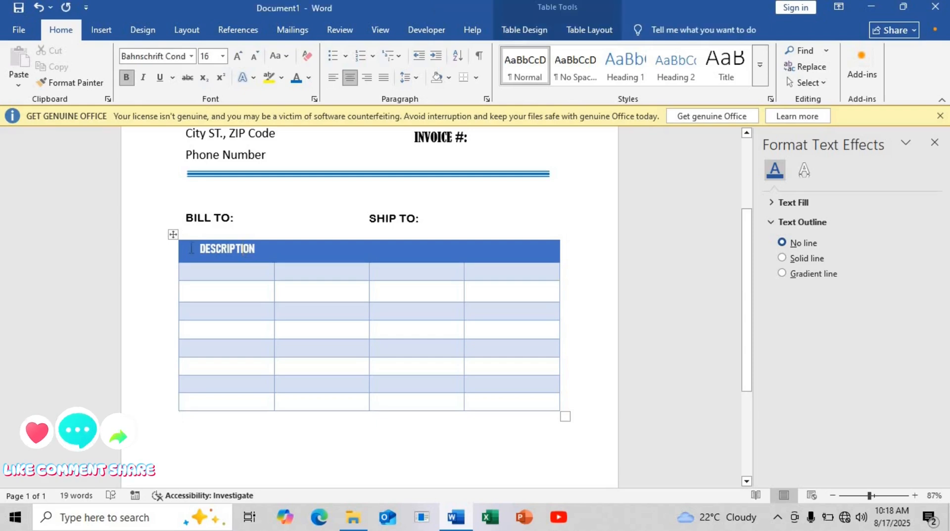
{"action": "left_click", "coordinate": [149, 251]}
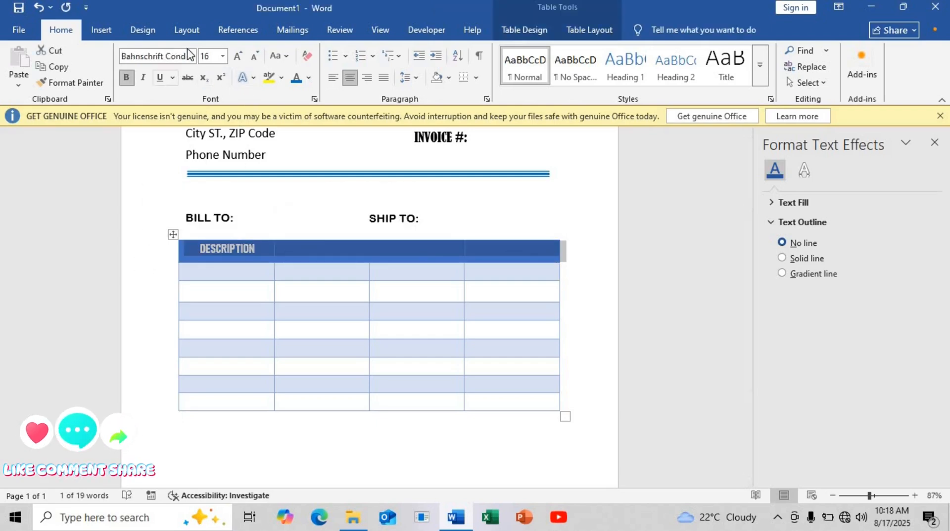
{"action": "left_click", "coordinate": [188, 30]}
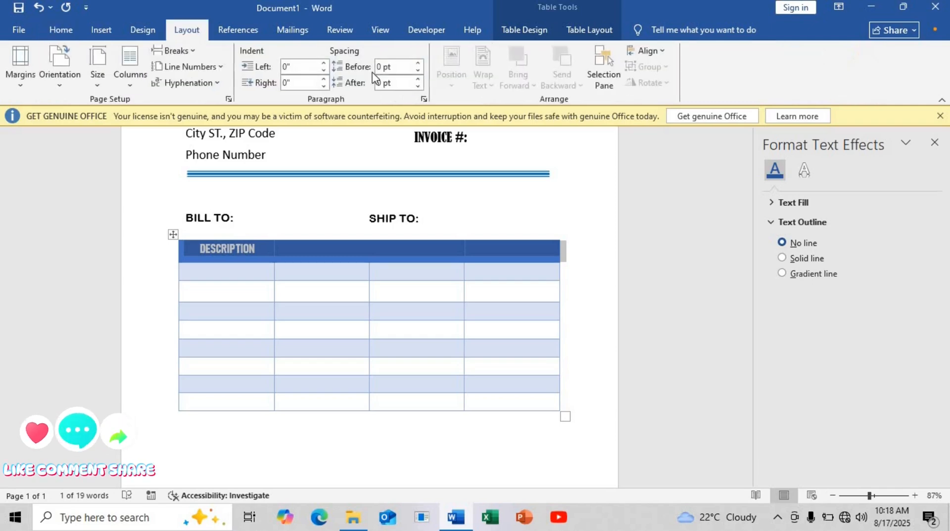
{"action": "left_click", "coordinate": [381, 67]}
{"action": "type", "text": "3"}
{"action": "key", "text": "Return"}
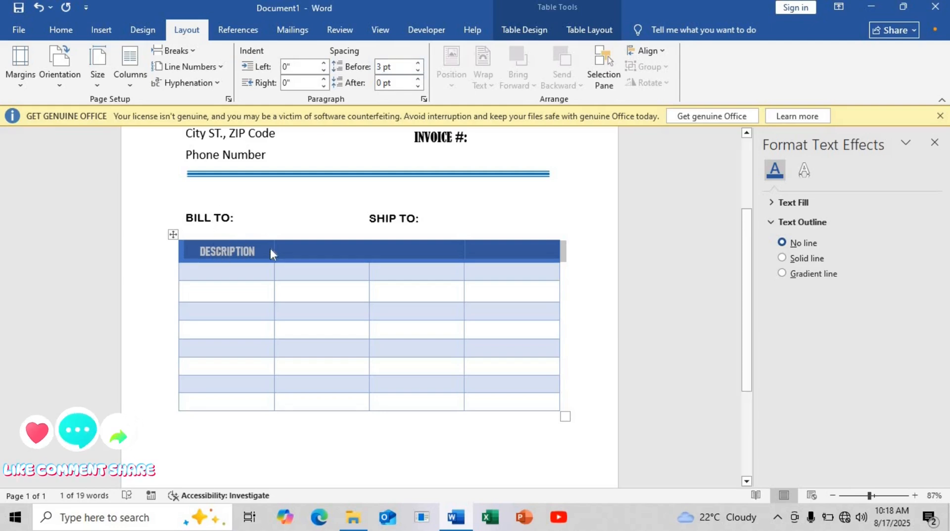
Fill the remaining three header cells with "QUANTITY", "UNIT PRICE" and "AMOUNT"
{"action": "left_click", "coordinate": [296, 251]}
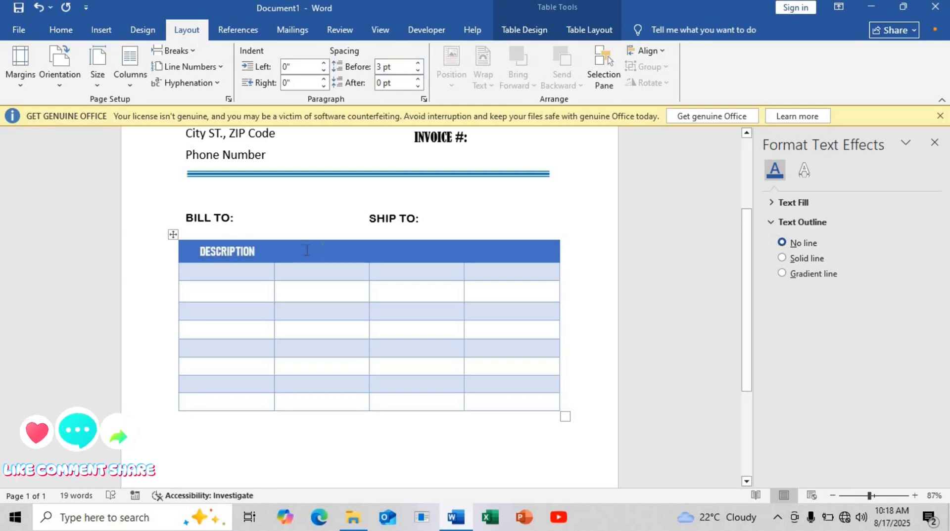
{"action": "type", "text": "QUAN"}
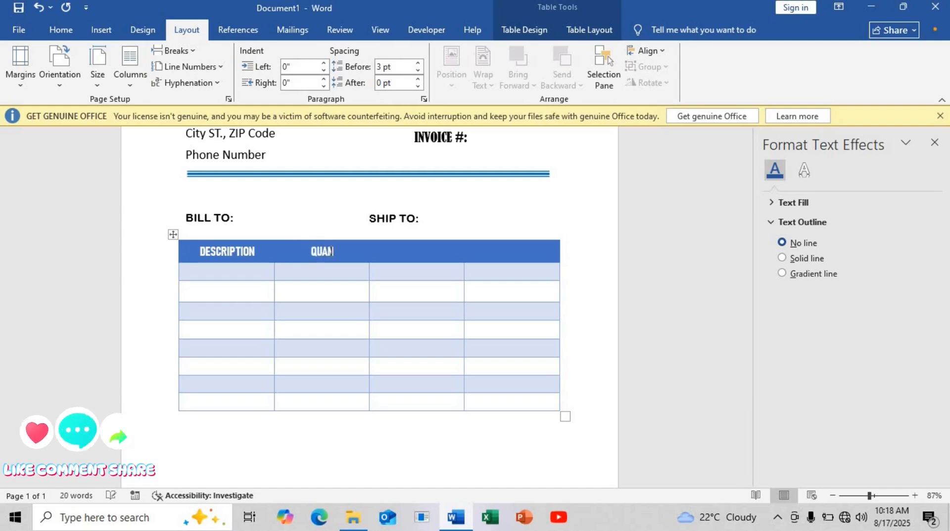
{"action": "type", "text": "TITY"}
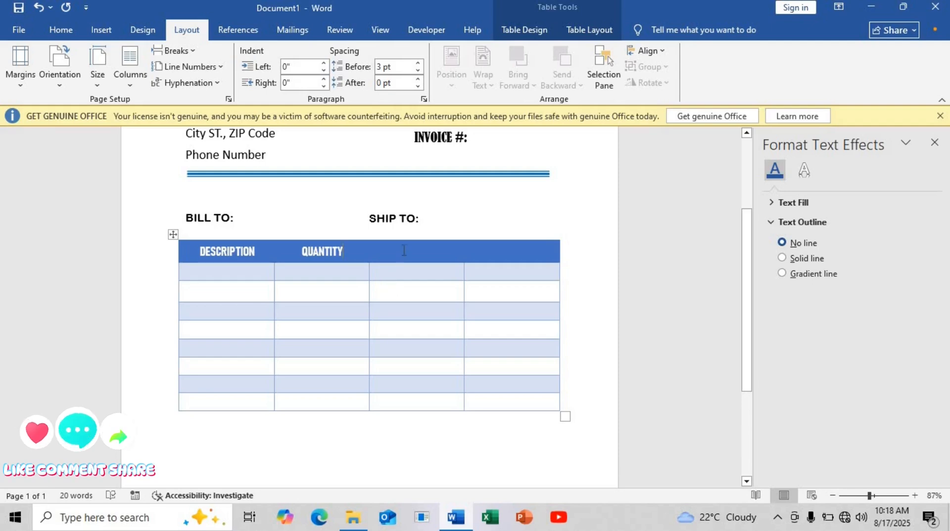
{"action": "type", "text": "UNIT"}
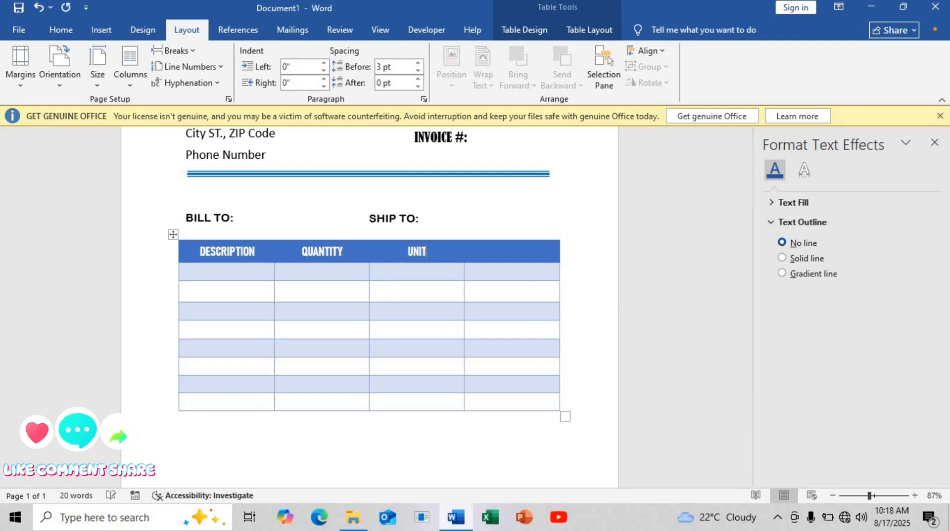
{"action": "type", "text": " PRICE"}
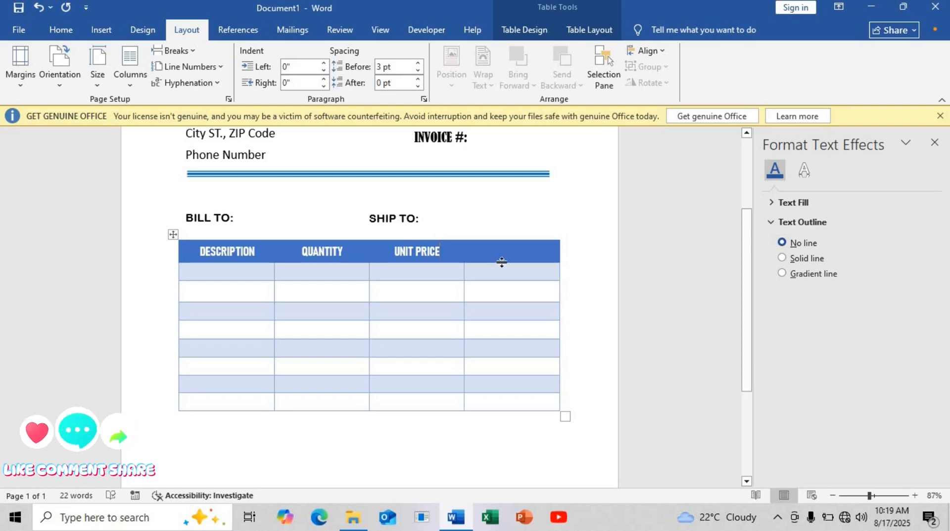
{"action": "type", "text": "AN"}
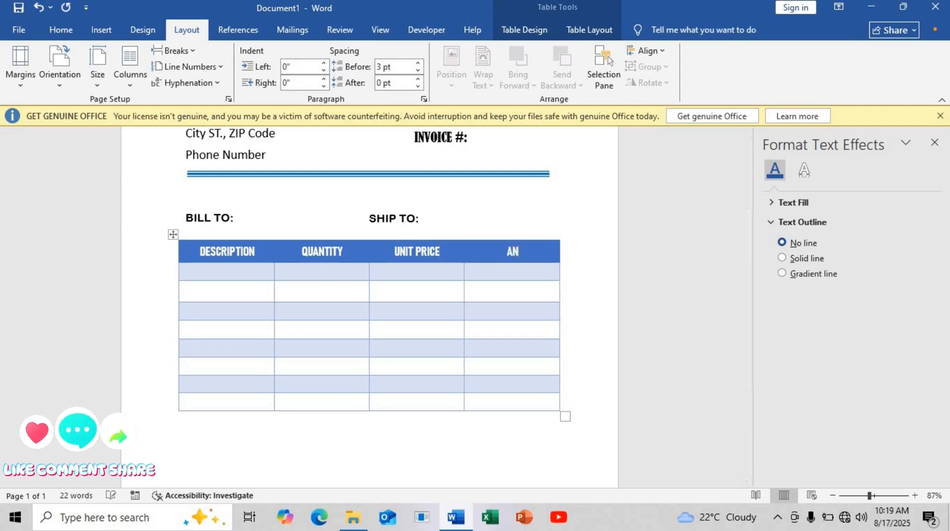
{"action": "type", "text": "OUNT"}
{"action": "key", "text": "BackSpace"}
{"action": "type", "text": "M"}
{"action": "left_click", "coordinate": [410, 437]}
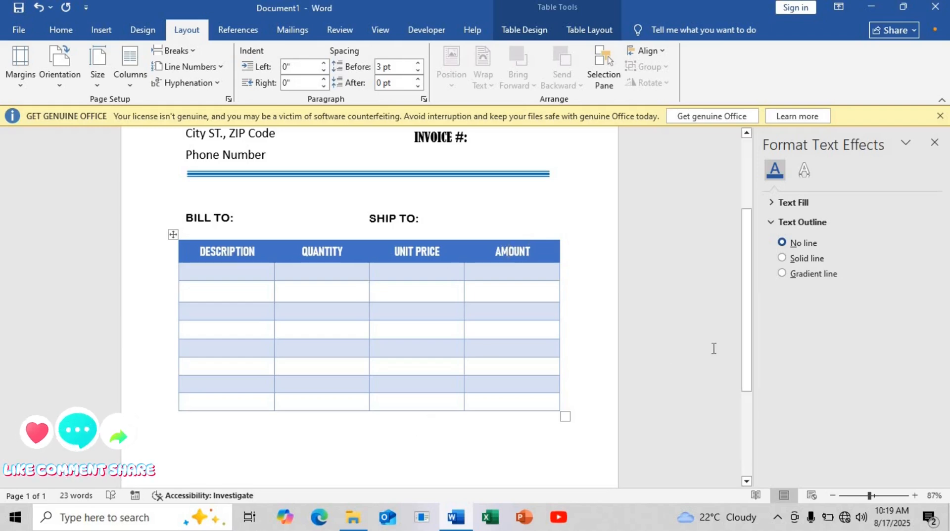
Duplicate the SHIP TO: box and place the copy just below the table under the UNIT PRICE column
{"action": "left_click", "coordinate": [395, 217]}
{"action": "left_click_drag", "start_coordinate": [390, 214], "coordinate": [423, 385]}
{"action": "left_click", "coordinate": [749, 424]}
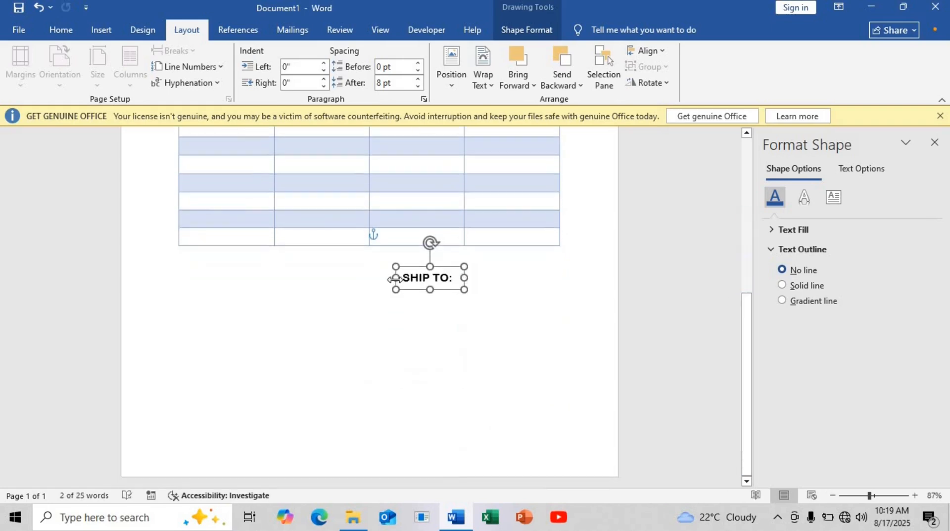
{"action": "left_click_drag", "start_coordinate": [422, 270], "coordinate": [420, 255]}
Reduce the copied label's font size to 12 pt, replace its text with "SUBTOTAL", and move it slightly closer to the table
{"action": "triple_click", "coordinate": [420, 263]}
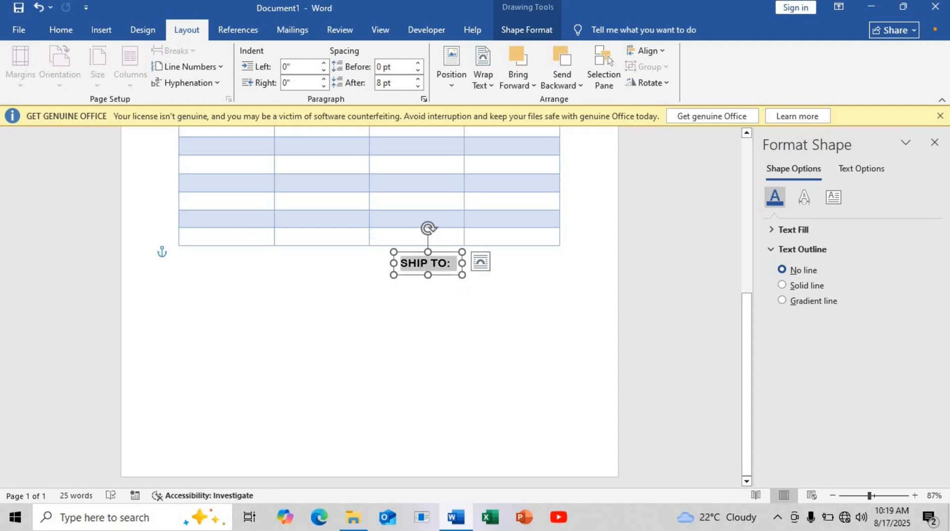
{"action": "left_click", "coordinate": [60, 30]}
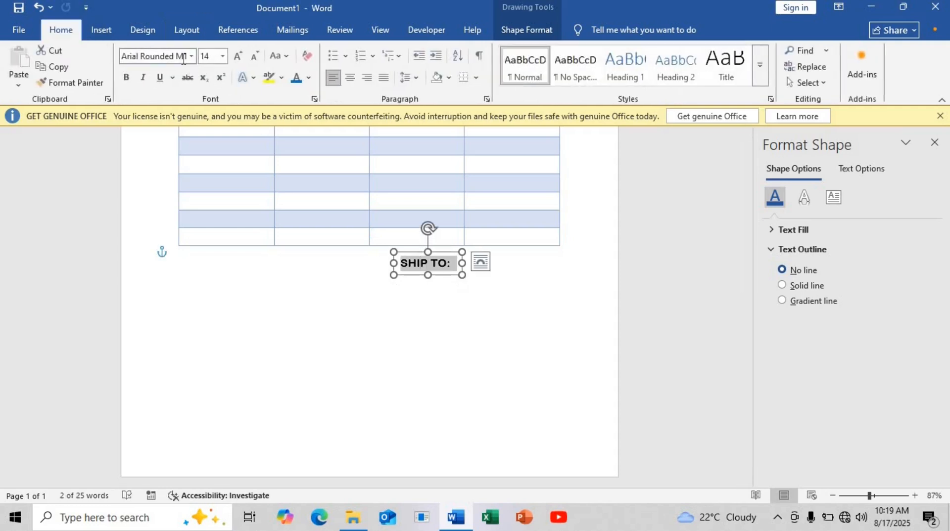
{"action": "left_click", "coordinate": [254, 56]}
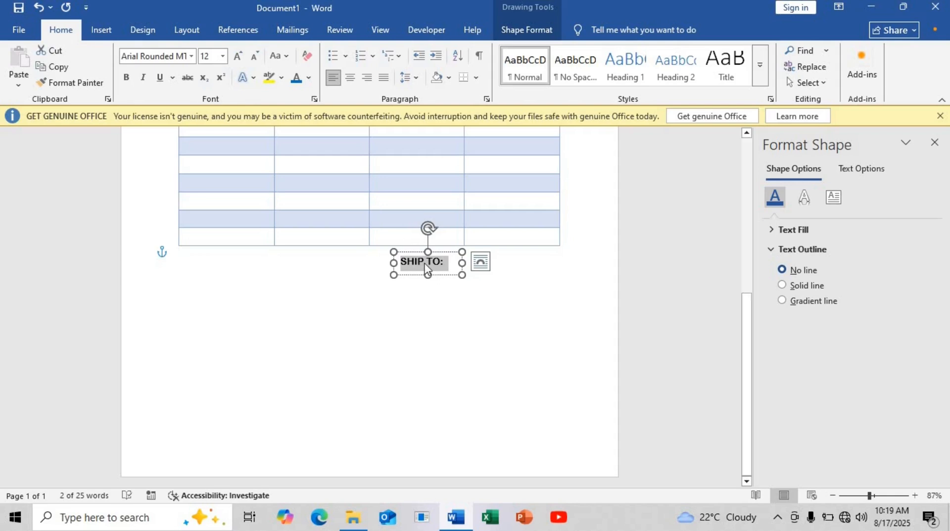
{"action": "type", "text": "SUBTOTAL"}
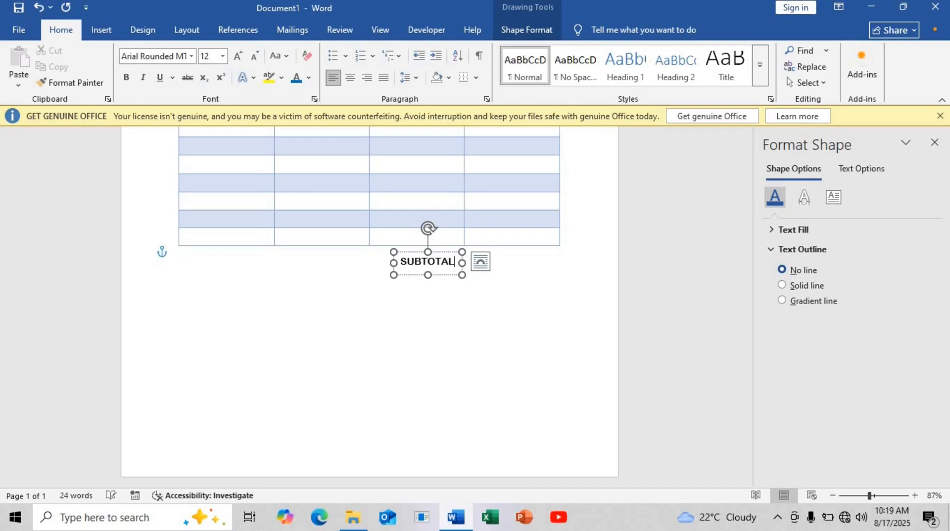
{"action": "left_click_drag", "start_coordinate": [445, 250], "coordinate": [441, 248]}
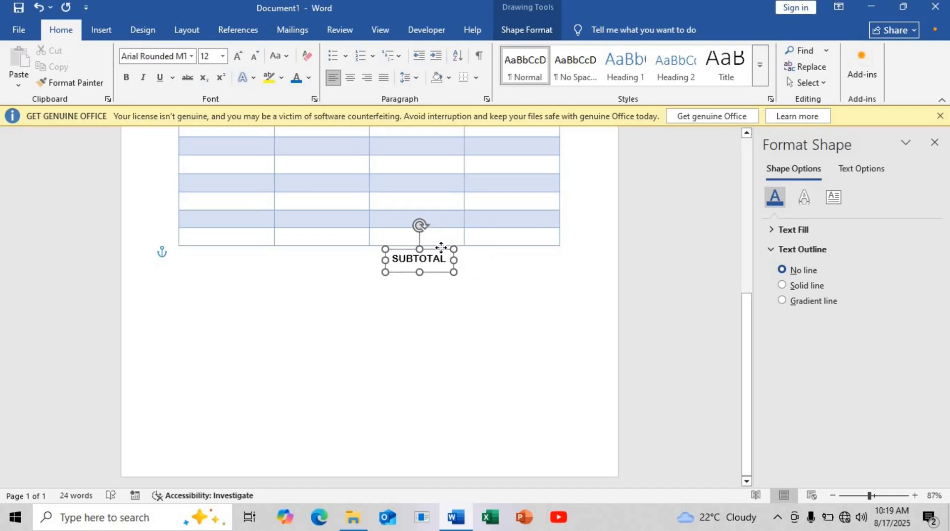
{"action": "left_click", "coordinate": [428, 311]}
Draw a rectangle about 0.28" high and 1.62" wide beside SUBTOTAL, directly under the AMOUNT column, and remove its blue fill
{"action": "left_click", "coordinate": [884, 495]}
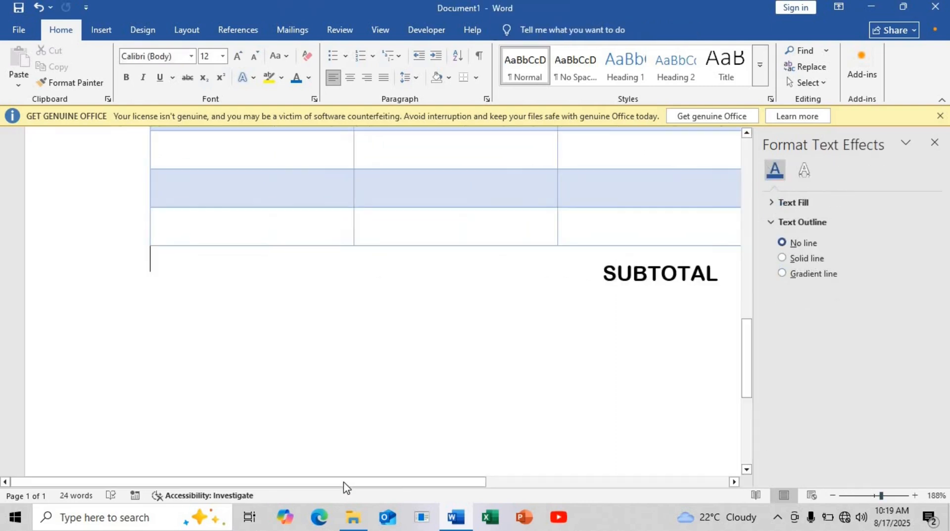
{"action": "left_click_drag", "start_coordinate": [347, 485], "coordinate": [604, 521]}
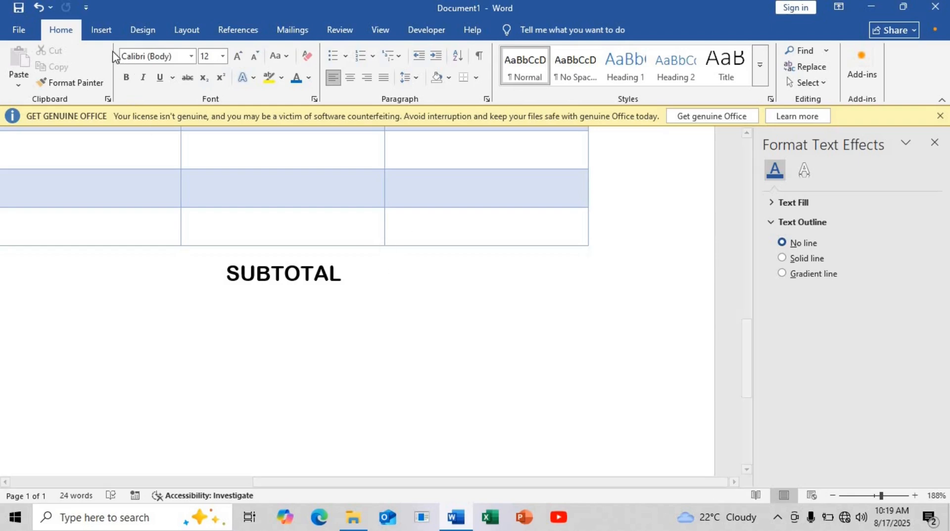
{"action": "left_click", "coordinate": [99, 30]}
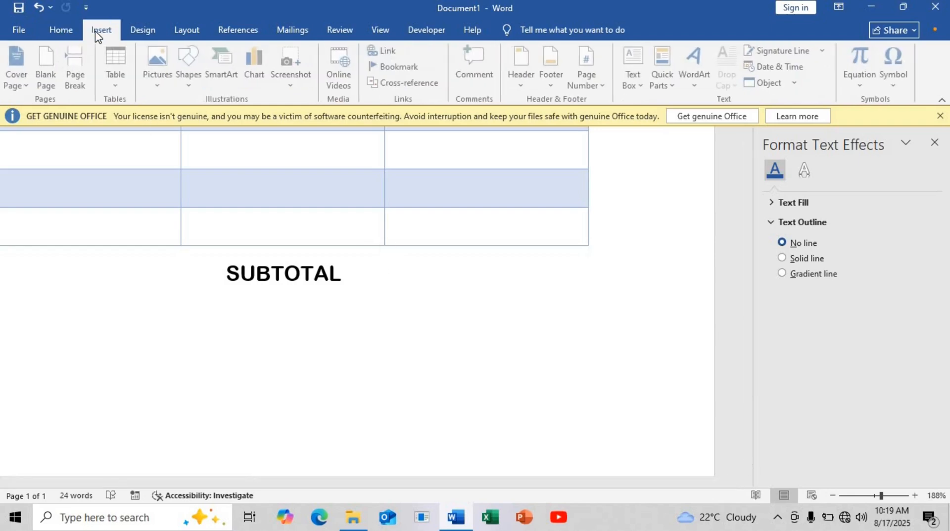
{"action": "left_click", "coordinate": [170, 77]}
{"action": "left_click", "coordinate": [189, 79]}
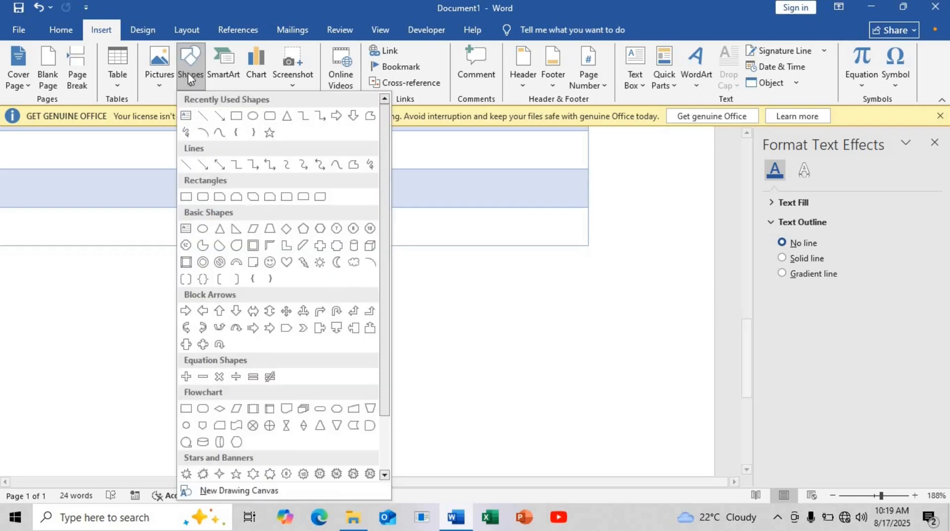
{"action": "left_click", "coordinate": [229, 120]}
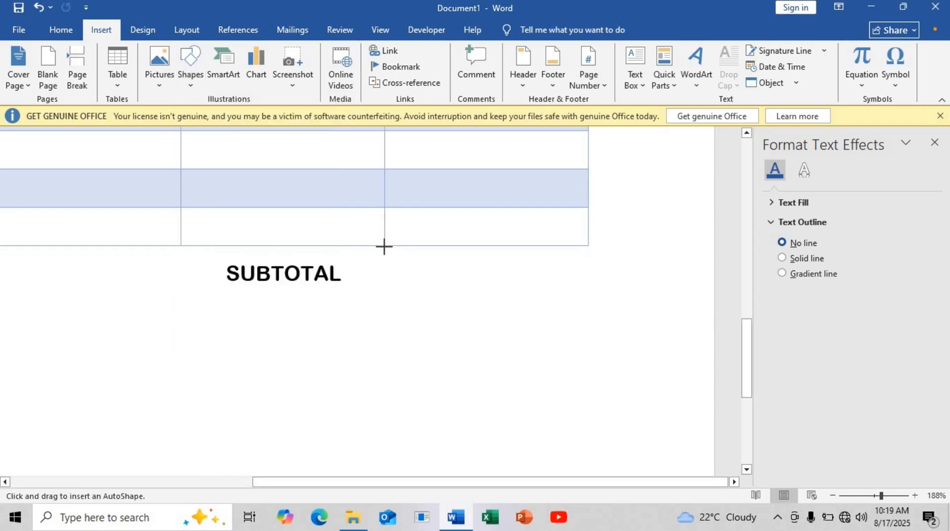
{"action": "mouse_move", "coordinate": [384, 246]}
{"action": "left_mouse_down"}
{"action": "mouse_move", "coordinate": [403, 292]}
{"action": "mouse_move", "coordinate": [588, 283]}
{"action": "left_mouse_up"}
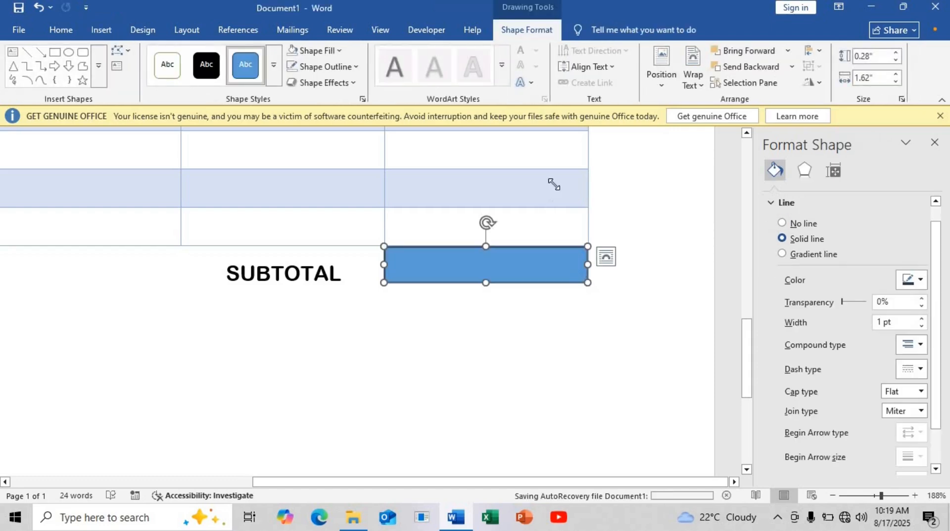
{"action": "left_click", "coordinate": [337, 54]}
{"action": "left_click", "coordinate": [336, 284]}
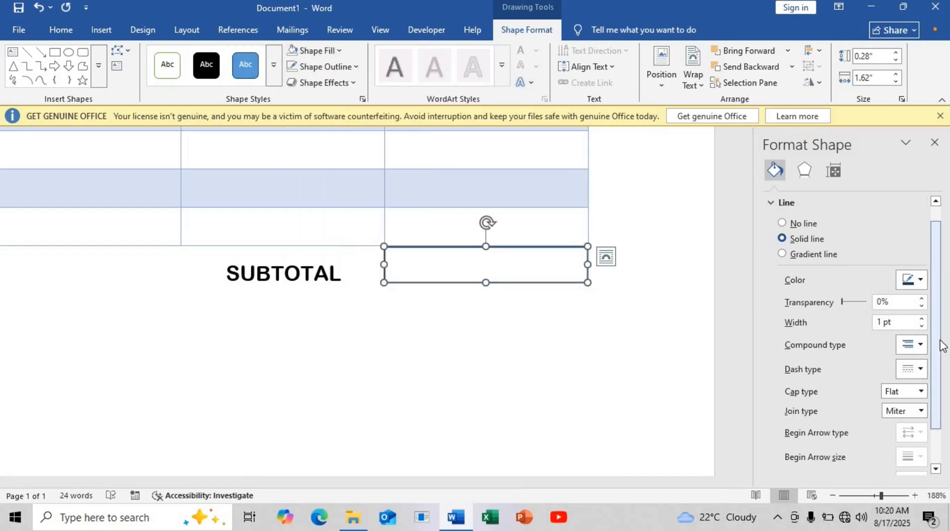
Set the amount box's outline to 0.1 pt wide and recolour it a darker blue from the theme colours
{"action": "scroll", "coordinate": [928, 421], "scroll_direction": "down", "scroll_amount": 2}
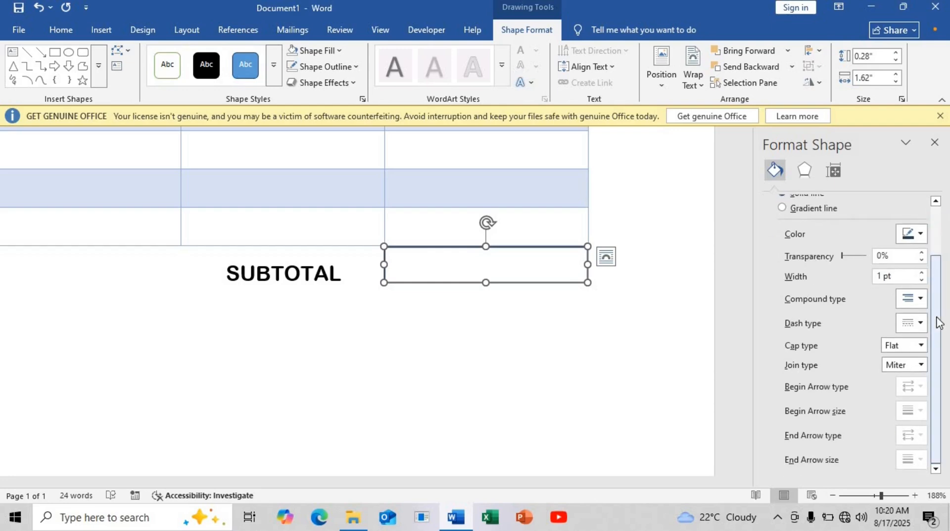
{"action": "scroll", "coordinate": [937, 315], "scroll_direction": "up", "scroll_amount": 1}
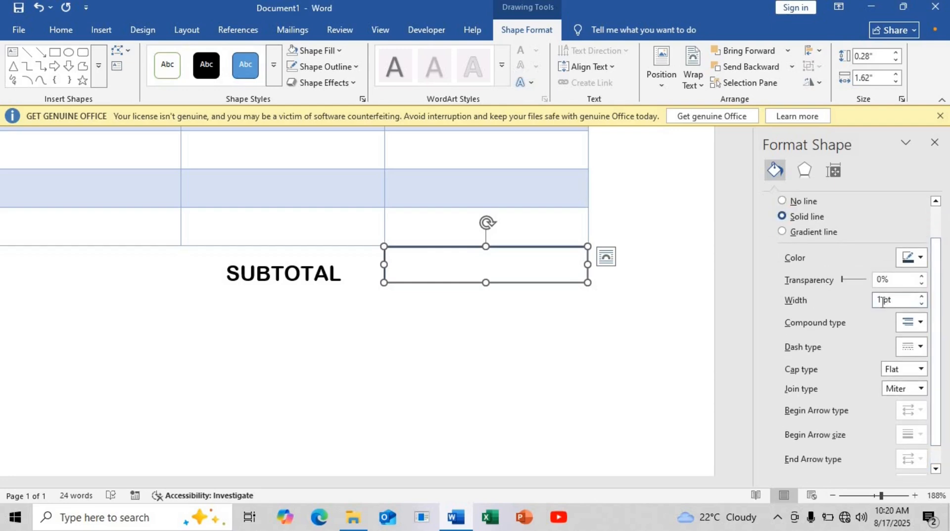
{"action": "left_click_drag", "start_coordinate": [883, 302], "coordinate": [876, 304]}
{"action": "key", "text": "BackSpace"}
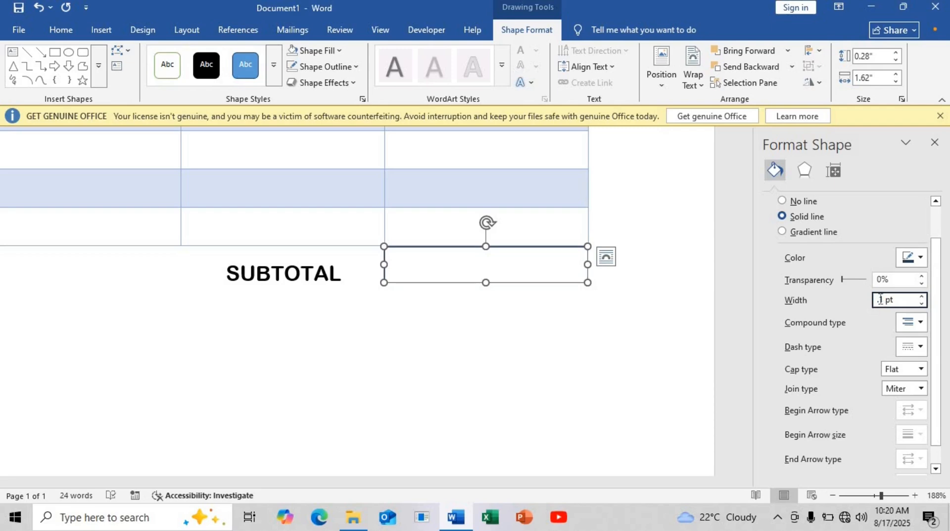
{"action": "left_click", "coordinate": [912, 257]}
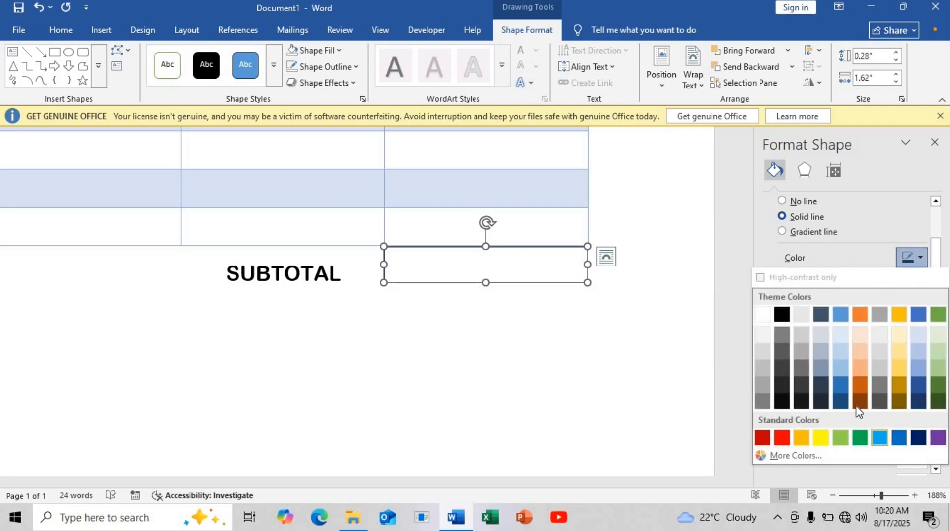
{"action": "left_click", "coordinate": [834, 378]}
{"action": "left_click", "coordinate": [562, 312]}
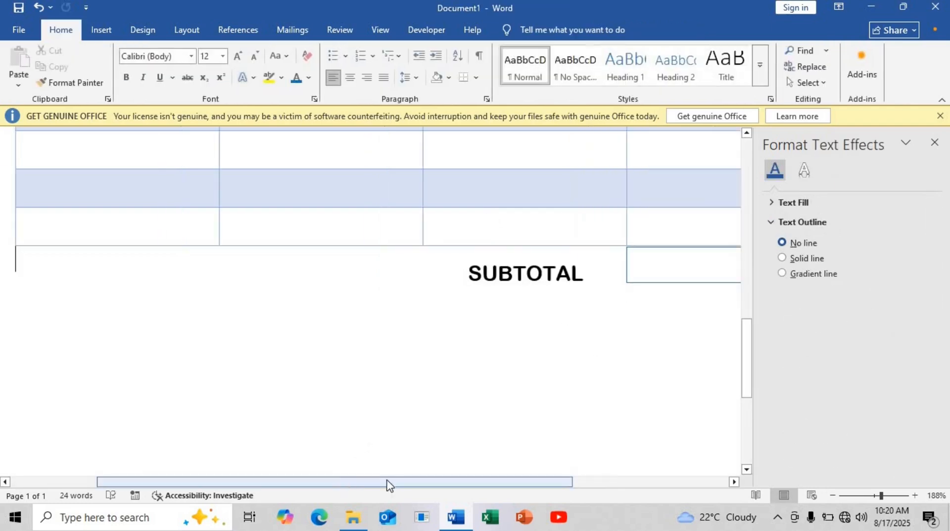
Fit the amount box flush under the AMOUNT column and stack two copies of it directly below
{"action": "left_click_drag", "start_coordinate": [388, 483], "coordinate": [539, 484]}
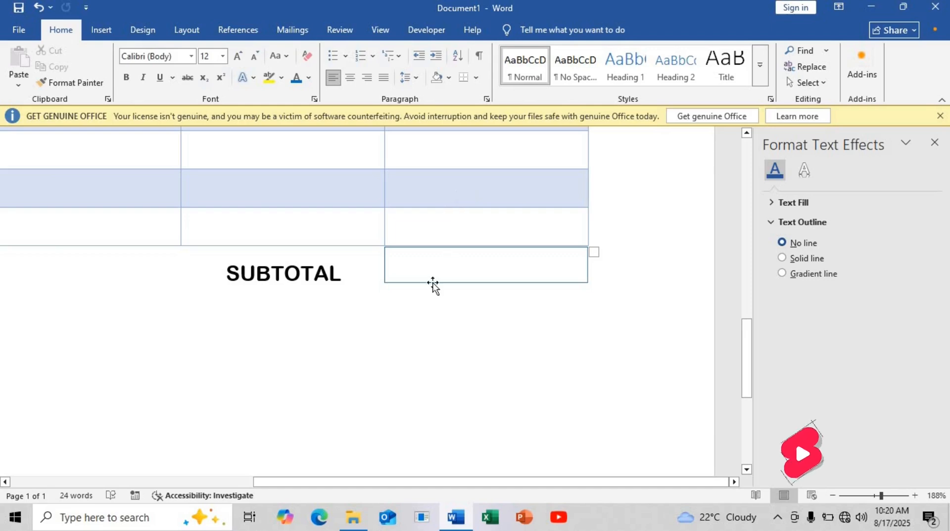
{"action": "left_click", "coordinate": [433, 284]}
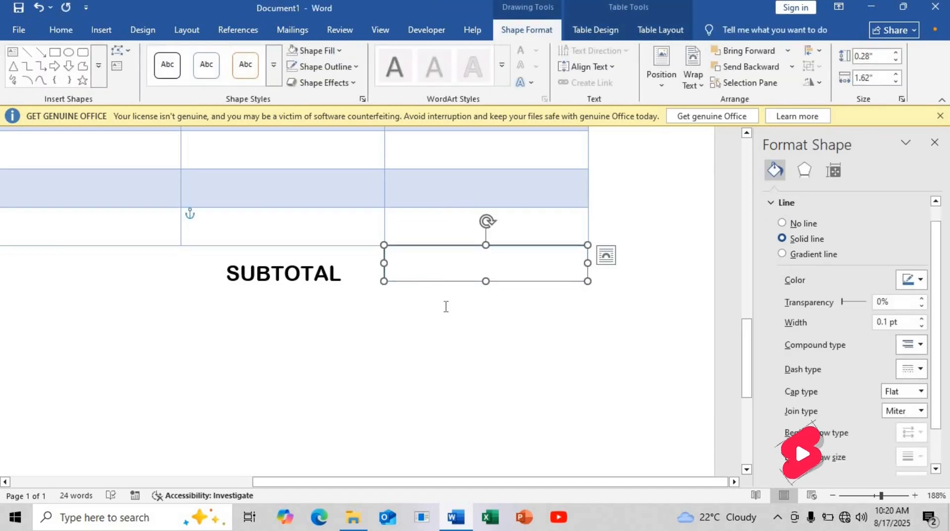
{"action": "left_click", "coordinate": [550, 220]}
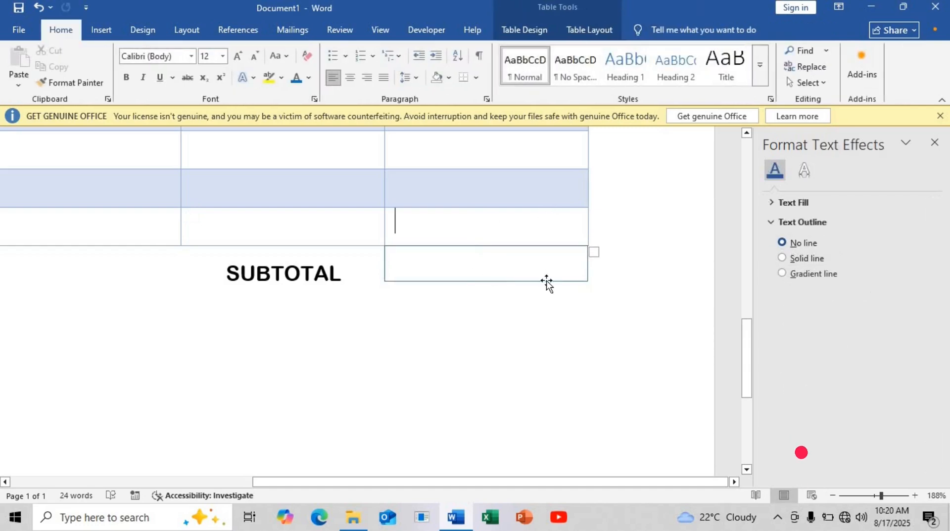
{"action": "left_click", "coordinate": [587, 263]}
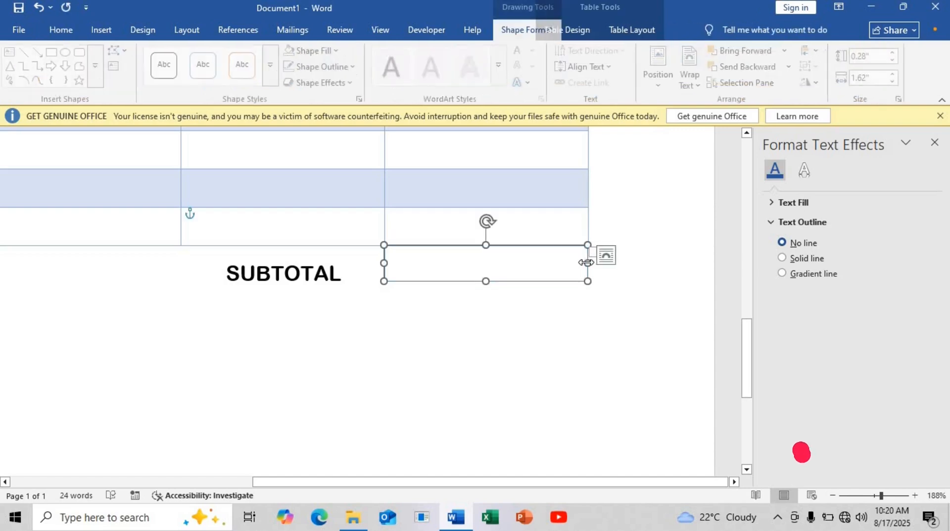
{"action": "left_click_drag", "start_coordinate": [588, 263], "coordinate": [589, 262]}
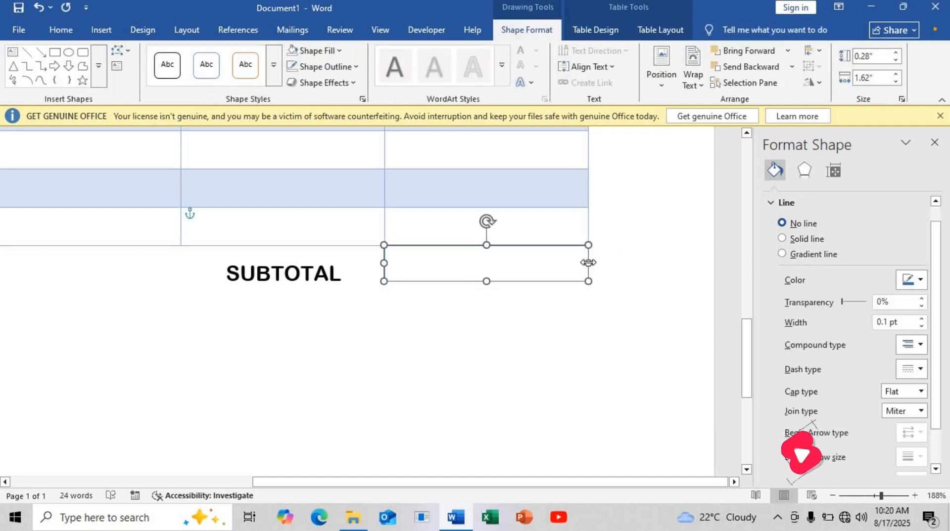
{"action": "left_click", "coordinate": [538, 236]}
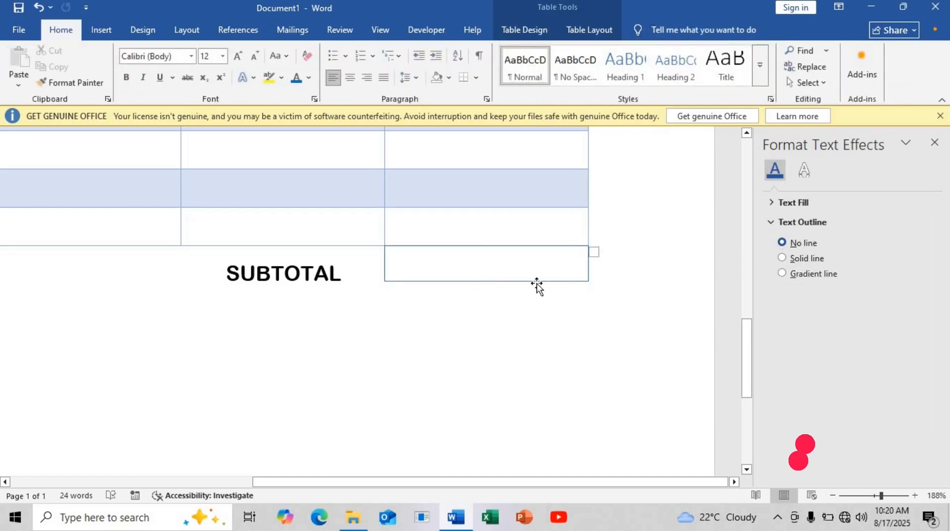
{"action": "left_click_drag", "start_coordinate": [537, 286], "coordinate": [537, 352]}
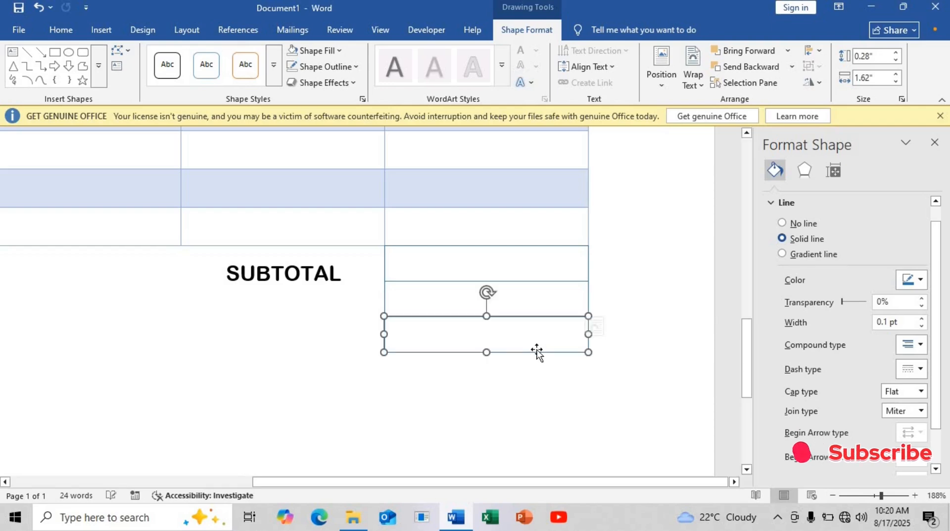
Reduce the SUBTOTAL label's height to 0.28", duplicate it beside the second box, and change the copy's text to "TAX"
{"action": "left_click", "coordinate": [311, 279]}
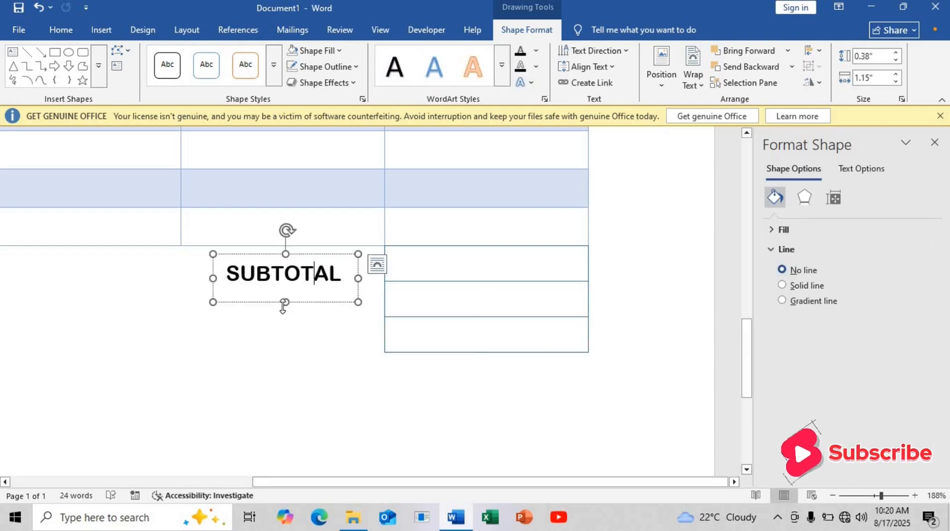
{"action": "left_click_drag", "start_coordinate": [284, 303], "coordinate": [303, 320]}
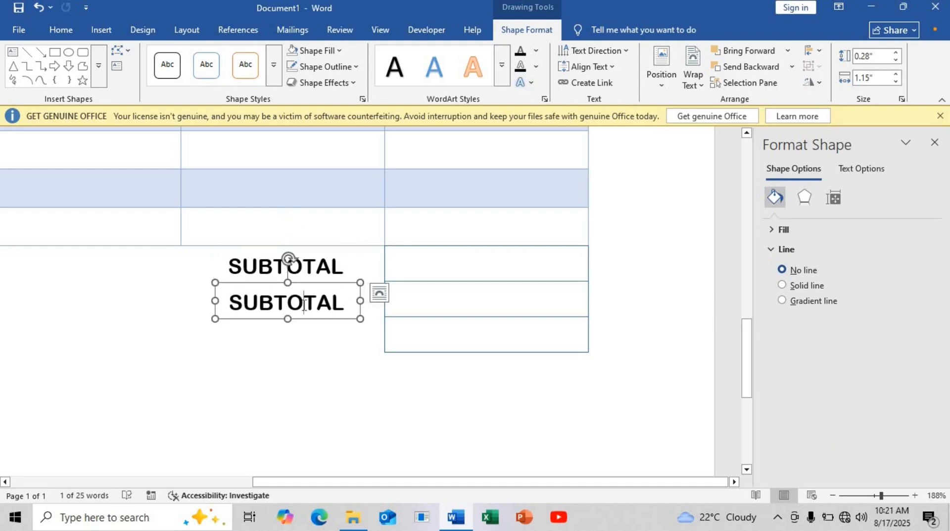
{"action": "double_click", "coordinate": [303, 304]}
{"action": "type", "text": "TAX"}
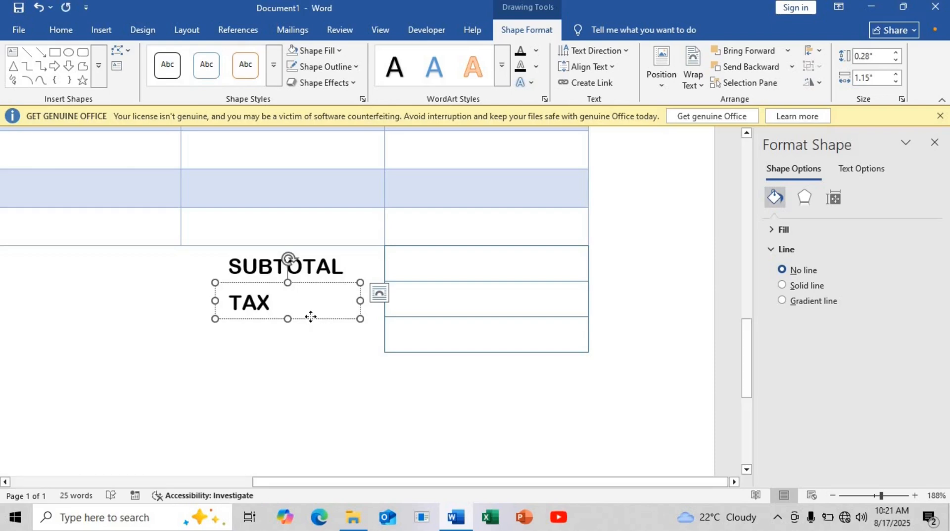
Duplicate the TAX label beside the third amount box and replace the copy's text with "TOTAL"
{"action": "left_click_drag", "start_coordinate": [311, 317], "coordinate": [307, 344]}
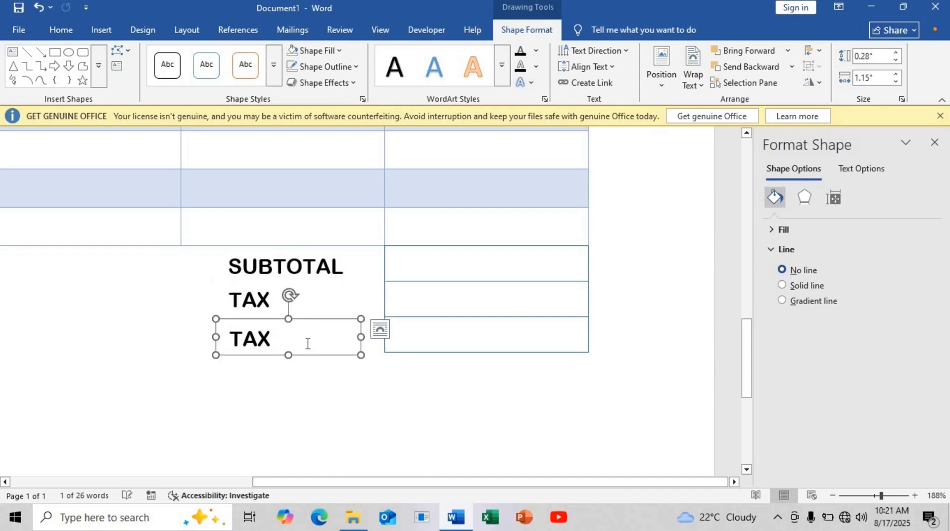
{"action": "double_click", "coordinate": [307, 344]}
{"action": "type", "text": "TO"}
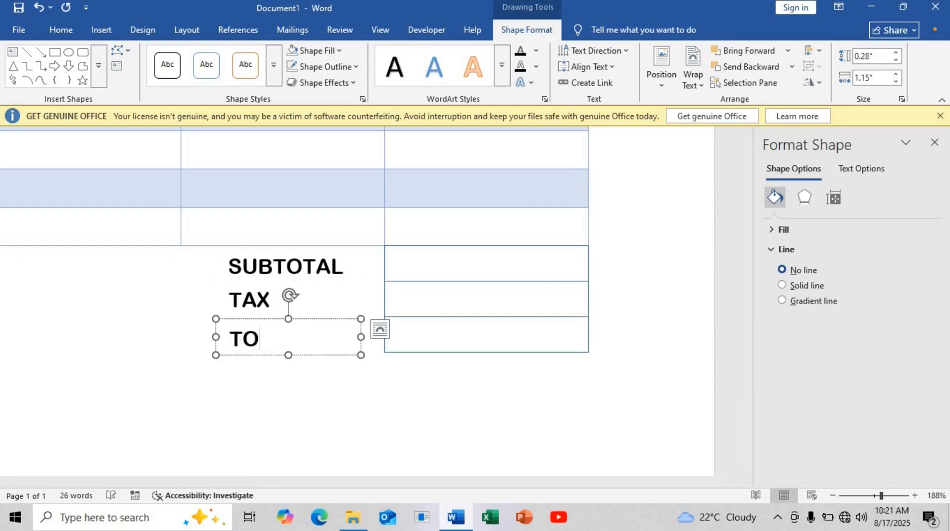
{"action": "type", "text": "TAL"}
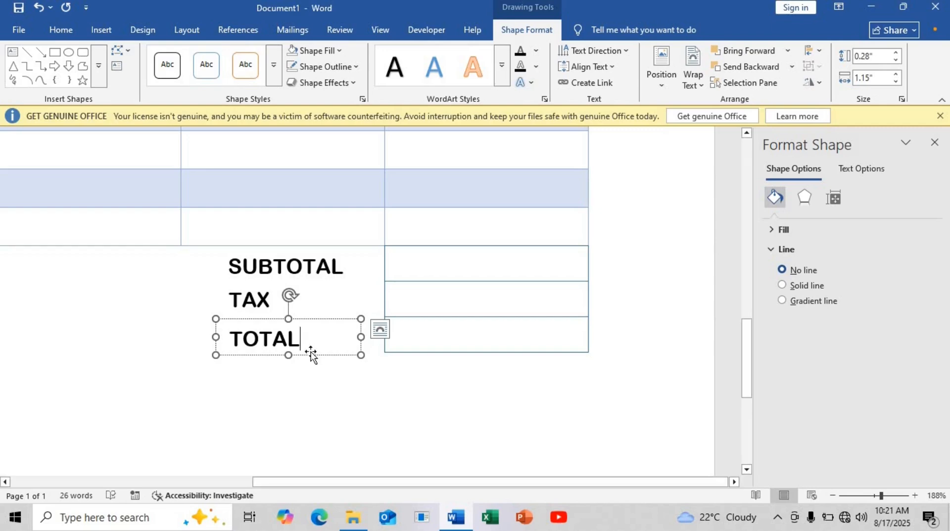
{"action": "left_click", "coordinate": [607, 407]}
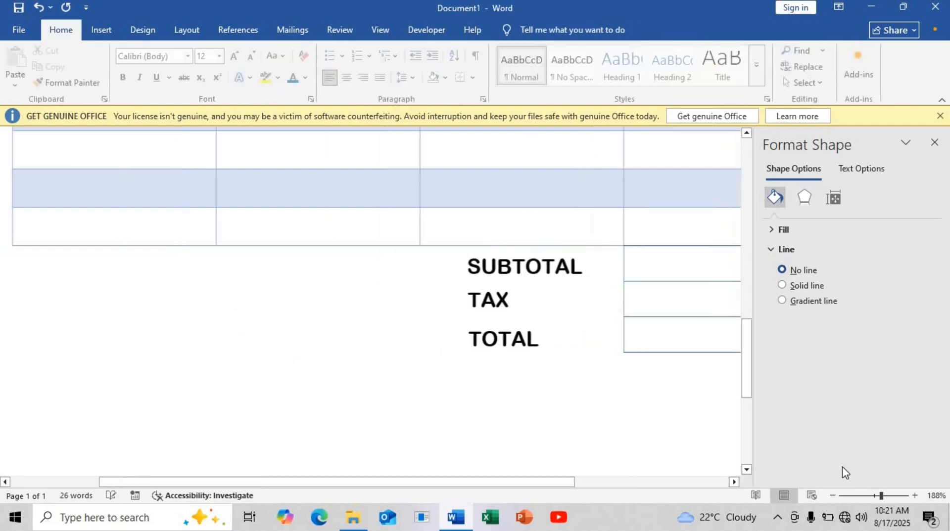
Copy the TOTAL label into the blank area below the totals and clear the copy's text
{"action": "left_click", "coordinate": [852, 497]}
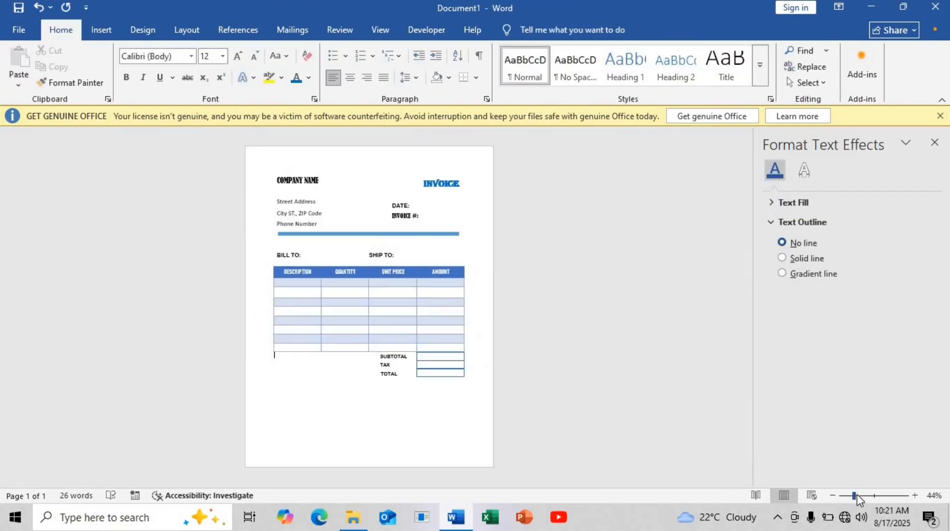
{"action": "left_click", "coordinate": [865, 497]}
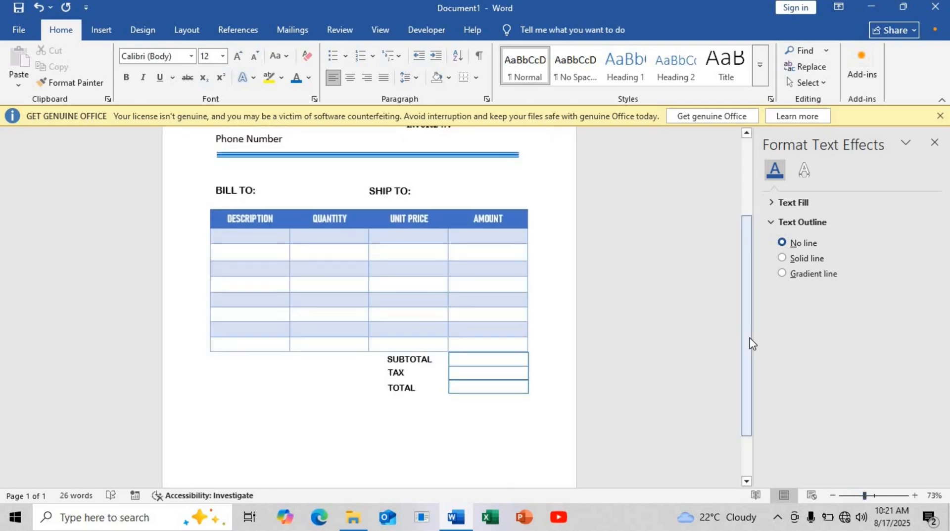
{"action": "left_click_drag", "start_coordinate": [750, 341], "coordinate": [740, 402]}
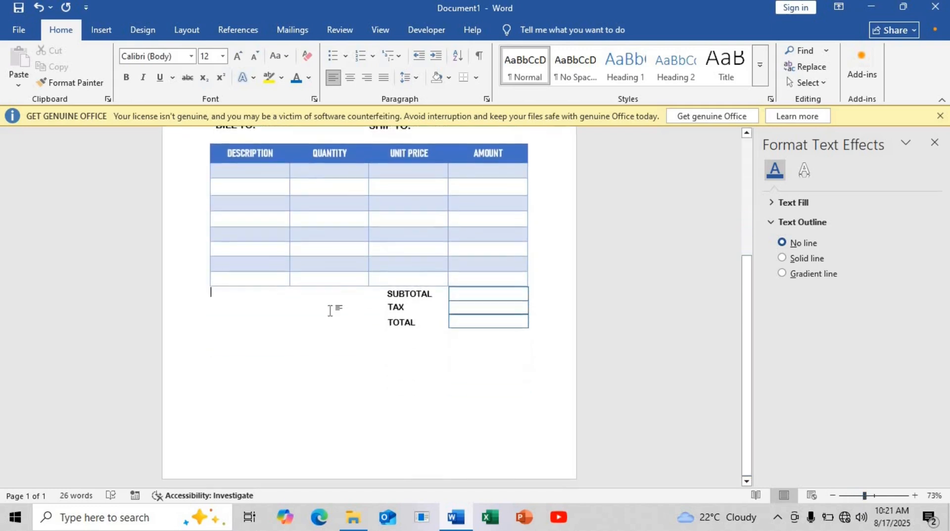
{"action": "left_click", "coordinate": [393, 324]}
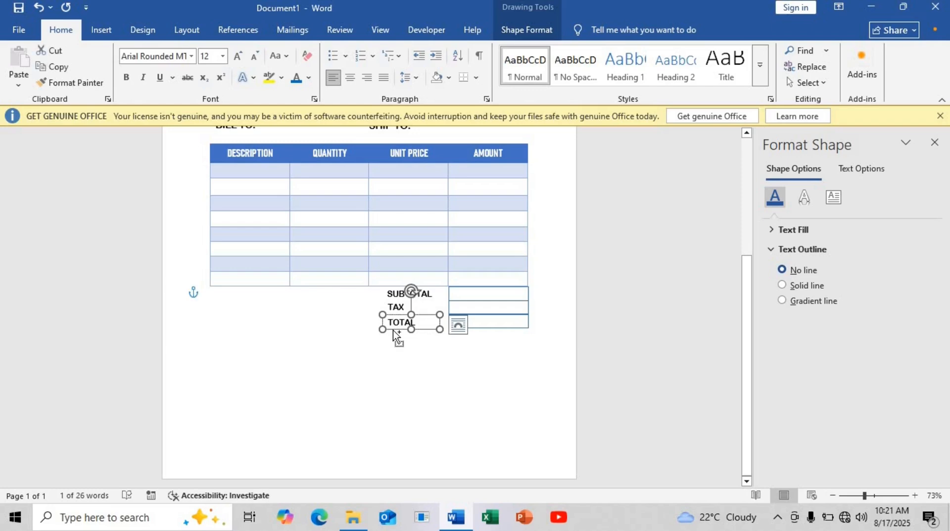
{"action": "left_click_drag", "start_coordinate": [393, 330], "coordinate": [306, 392]}
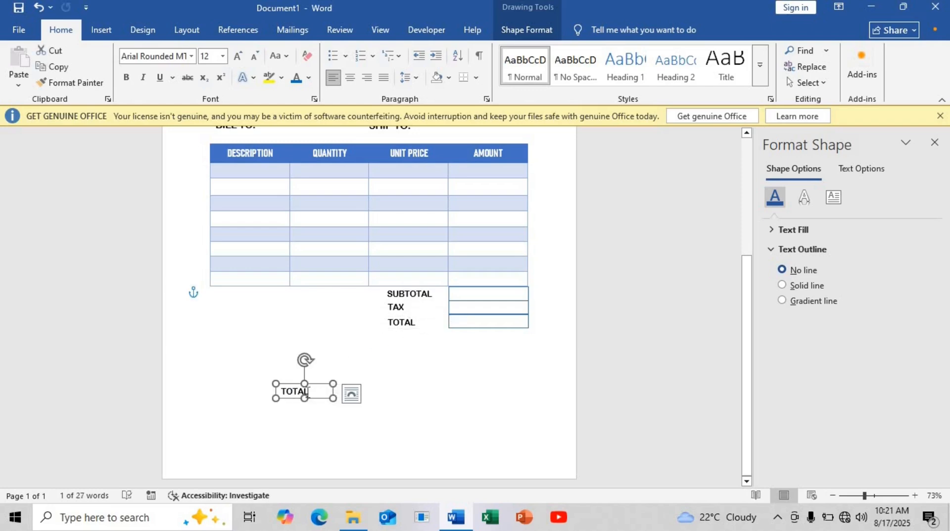
{"action": "double_click", "coordinate": [306, 392]}
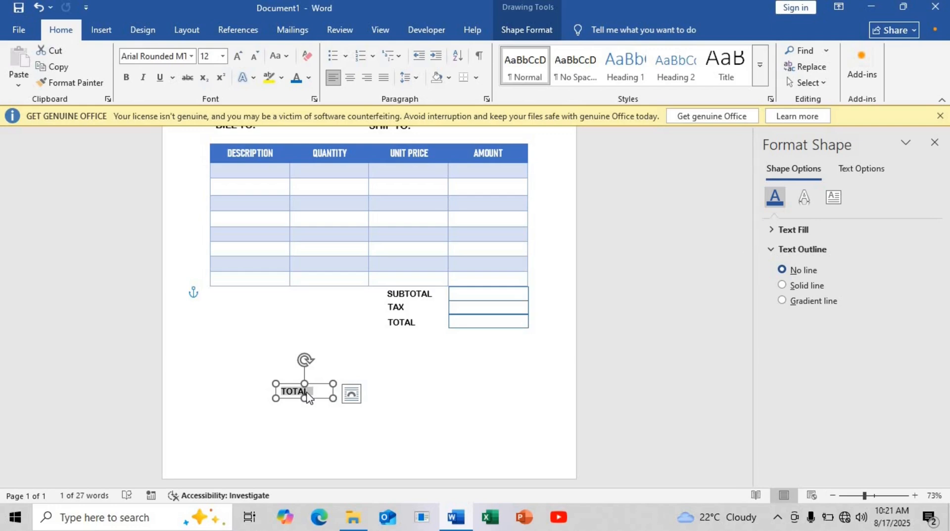
{"action": "key", "text": "BackSpace"}
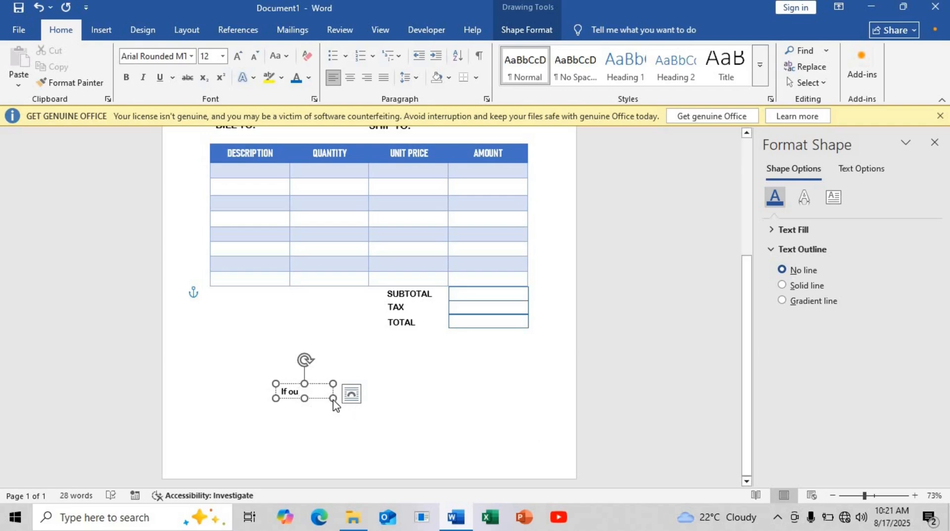
Enlarge the copied box and enter "If you have any questions about this invoice, please contact [Name, Phone #, E-mail]"
{"action": "left_click", "coordinate": [332, 398]}
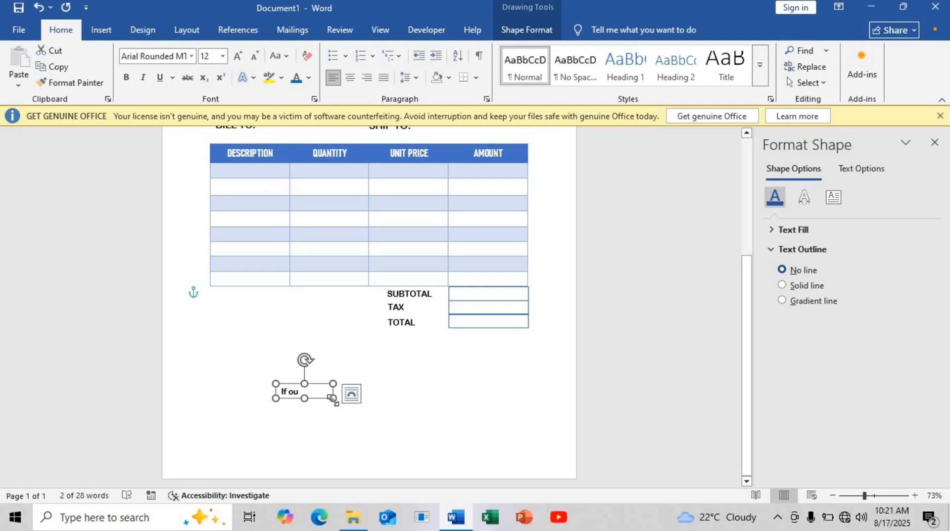
{"action": "left_click_drag", "start_coordinate": [332, 398], "coordinate": [488, 444]}
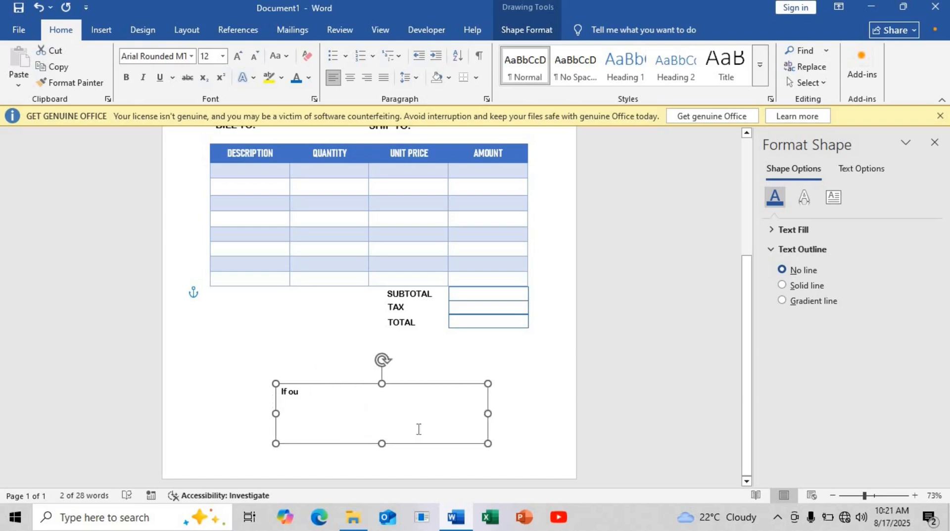
{"action": "left_click", "coordinate": [306, 401]}
{"action": "type", "text": "you ha"}
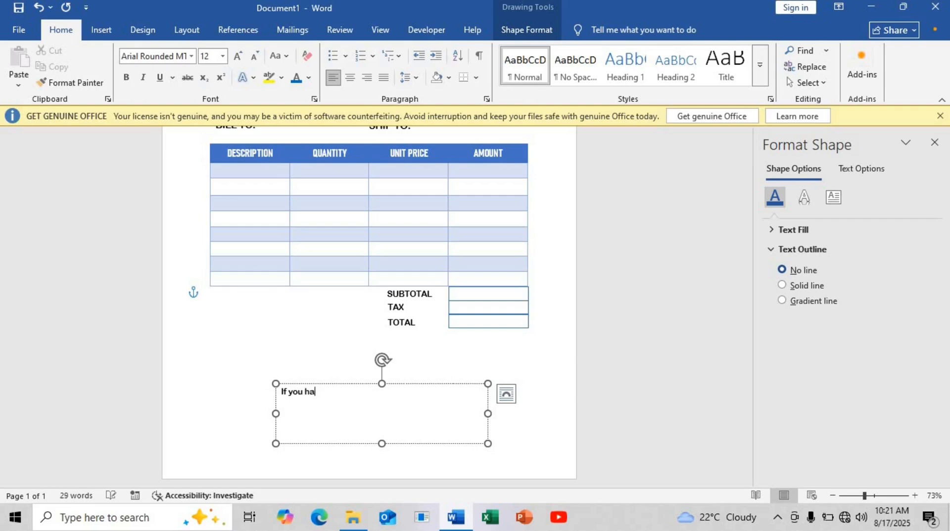
{"action": "type", "text": "ve any questions about this invoice, ple"}
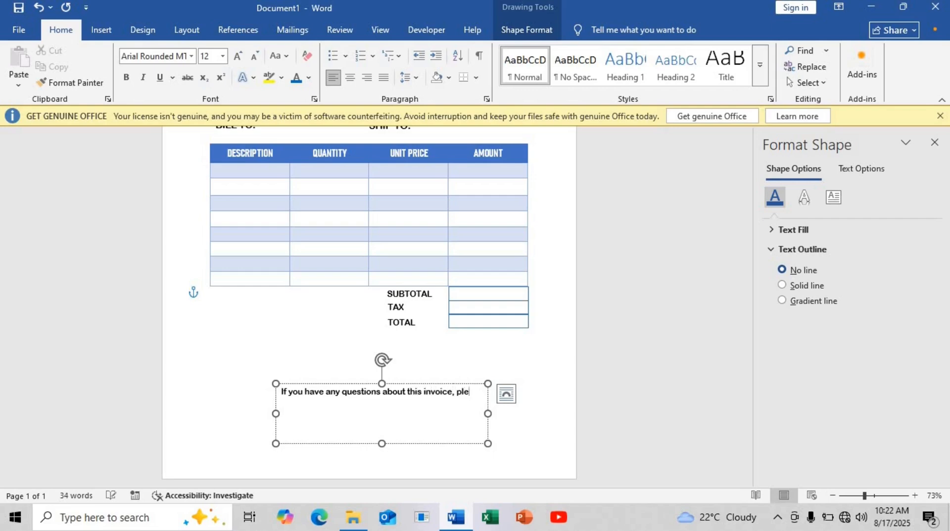
{"action": "type", "text": "ase contact [Name, Phone #"}
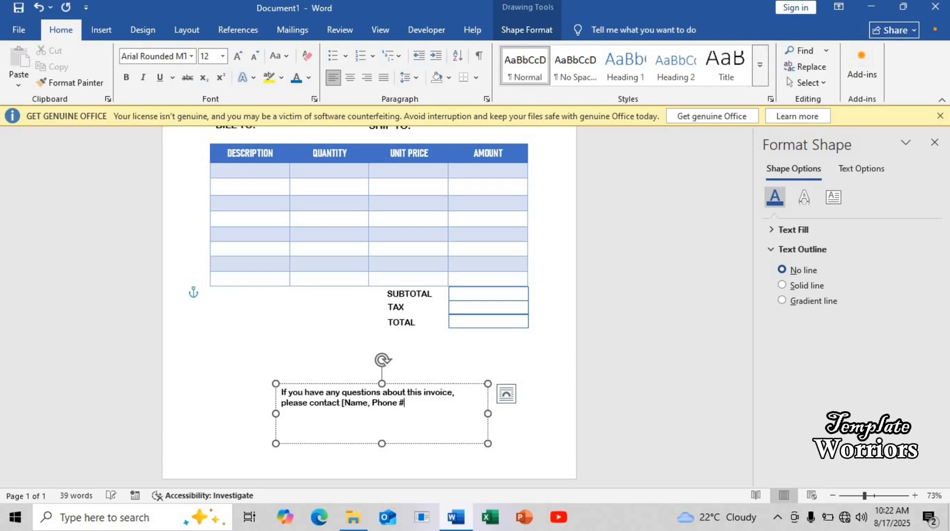
{"action": "type", "text": "E-mail"}
{"action": "left_click_drag", "start_coordinate": [488, 414], "coordinate": [544, 416]}
Center the contact note's text and move its box to the middle of the page's width, slightly closer to the totals
{"action": "key", "text": "ctrl+a"}
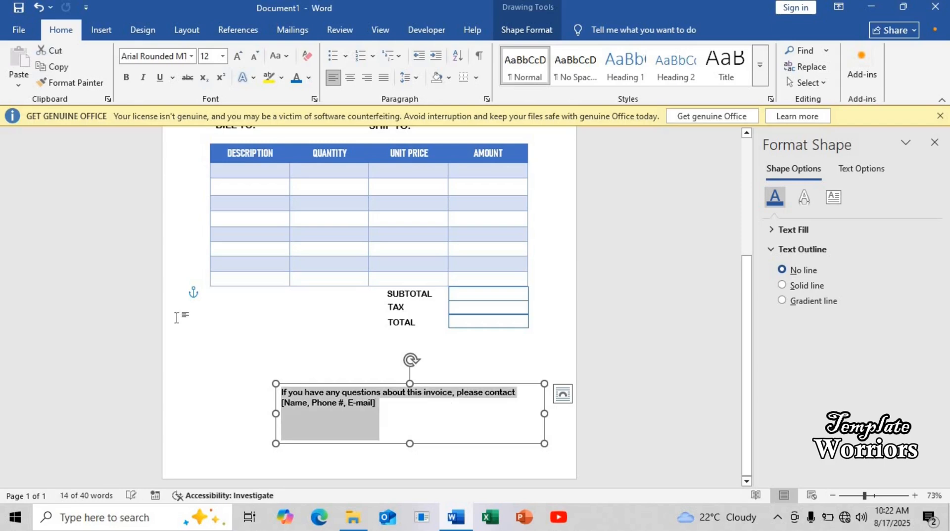
{"action": "left_click", "coordinate": [349, 77]}
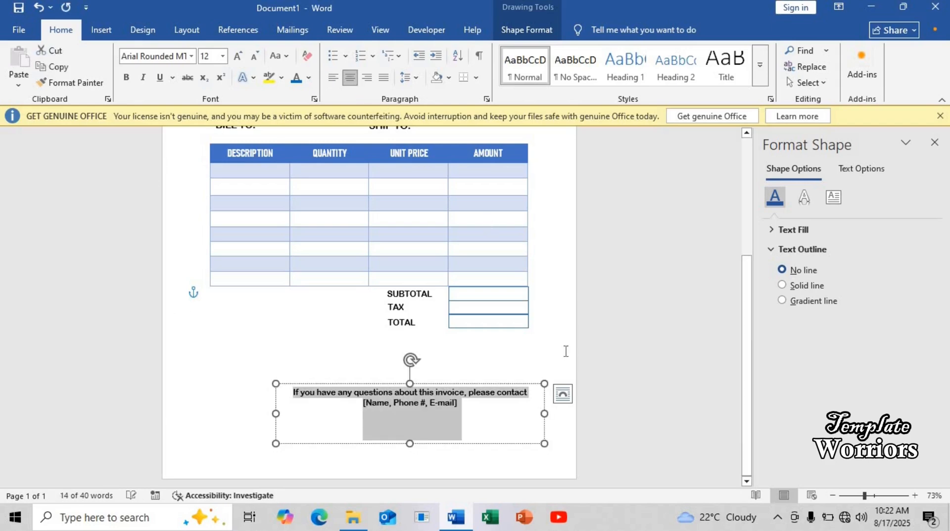
{"action": "left_click_drag", "start_coordinate": [509, 384], "coordinate": [461, 365]}
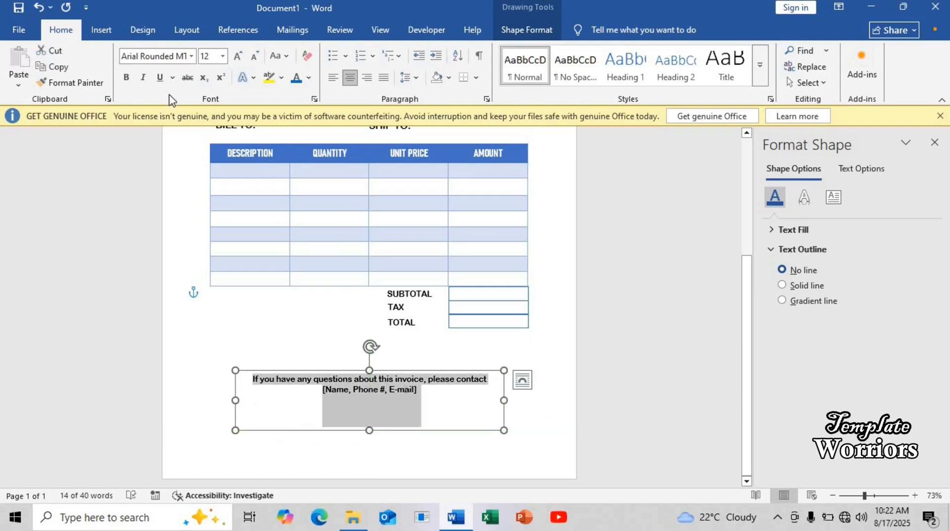
Change the contact note's font to Calibri (Body) at size 14
{"action": "left_click", "coordinate": [191, 56]}
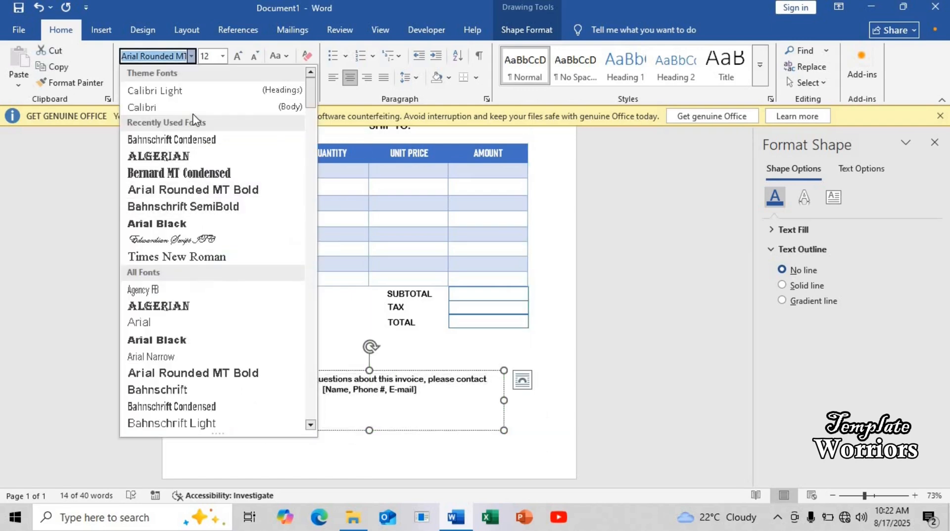
{"action": "left_click", "coordinate": [197, 107]}
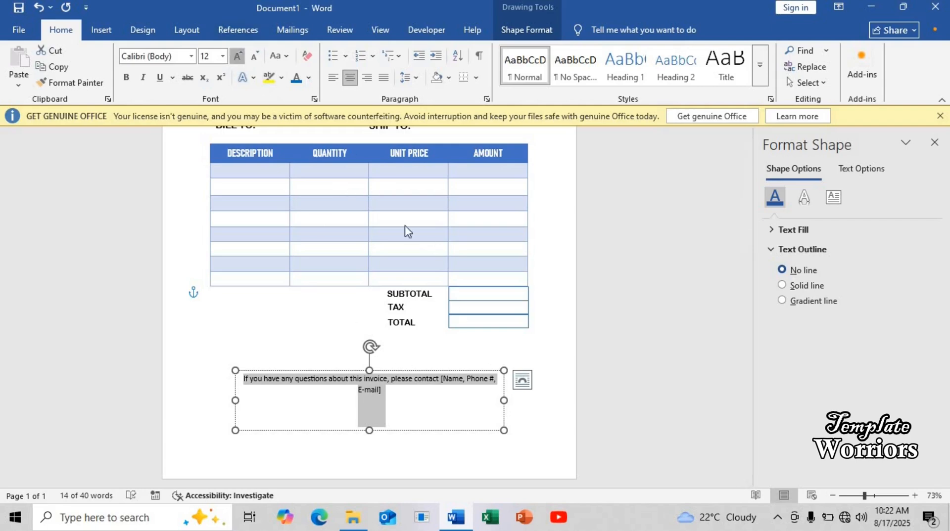
{"action": "left_click", "coordinate": [238, 55]}
Add the line "Thank You for Your Business" in a new paragraph below the contact note
{"action": "left_click", "coordinate": [418, 406]}
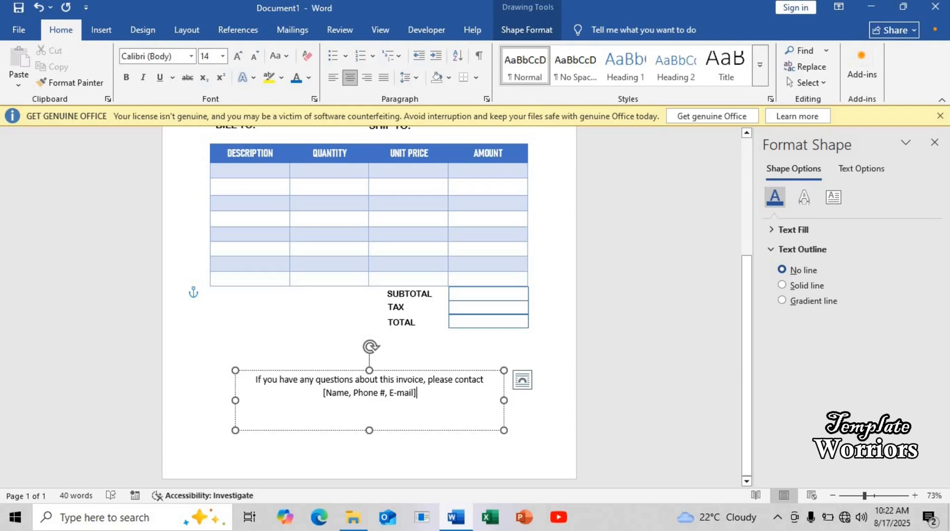
{"action": "key", "text": "Return"}
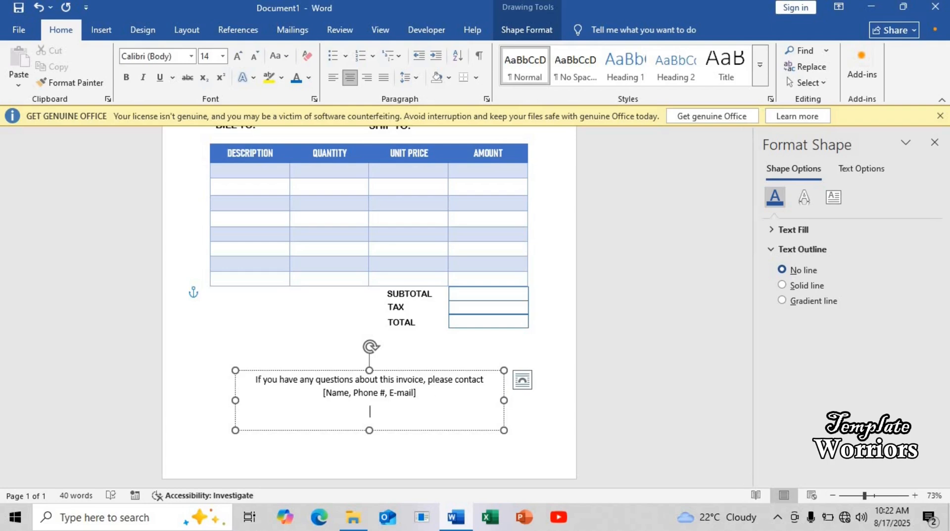
{"action": "type", "text": "Thank You for Your Business"}
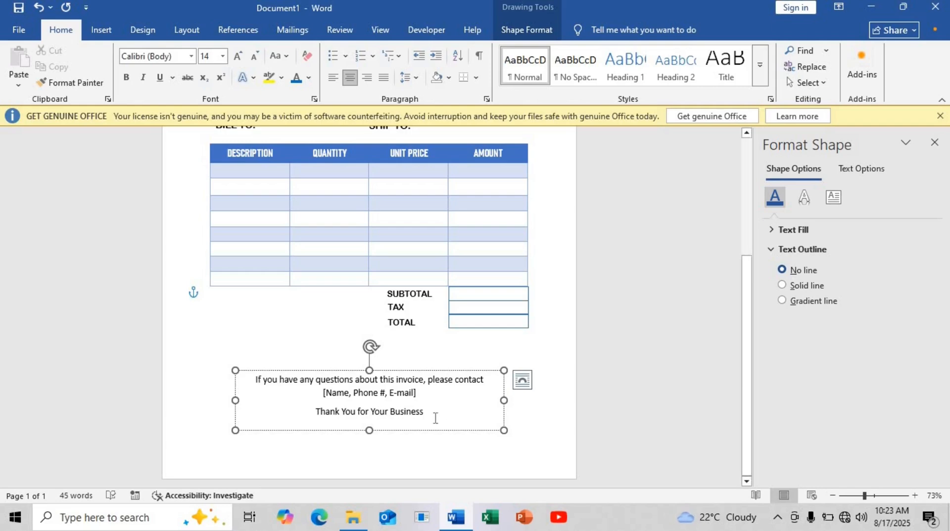
Format the "Thank You for Your Business" line in italic Arial Rounded MT Bold
{"action": "triple_click", "coordinate": [314, 413]}
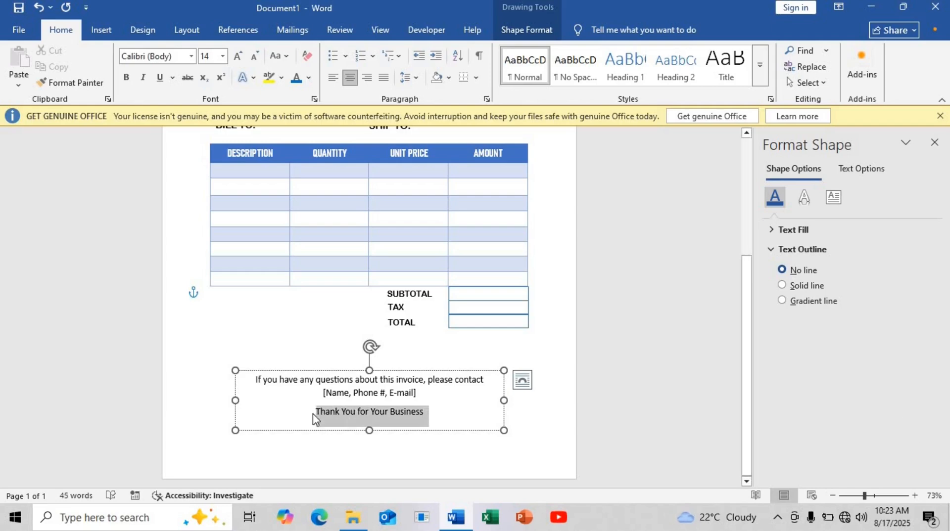
{"action": "left_click", "coordinate": [191, 56]}
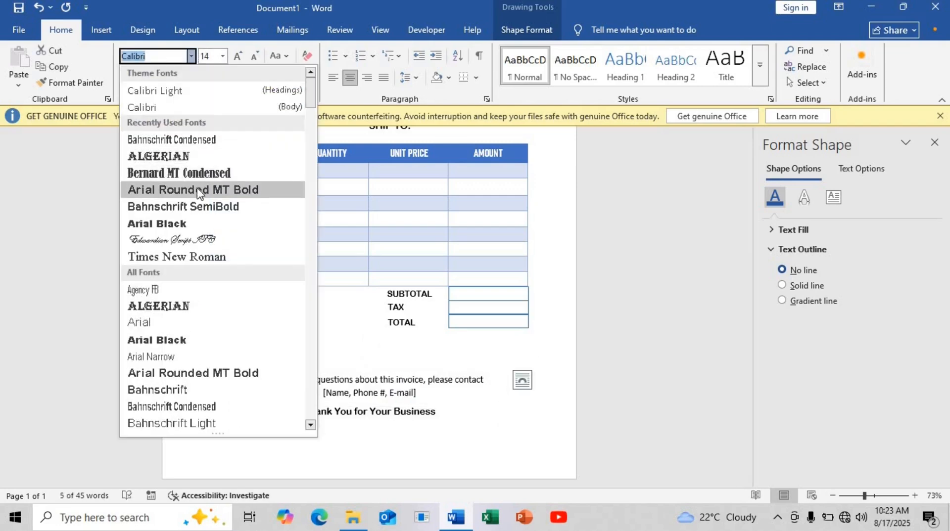
{"action": "left_click", "coordinate": [203, 188]}
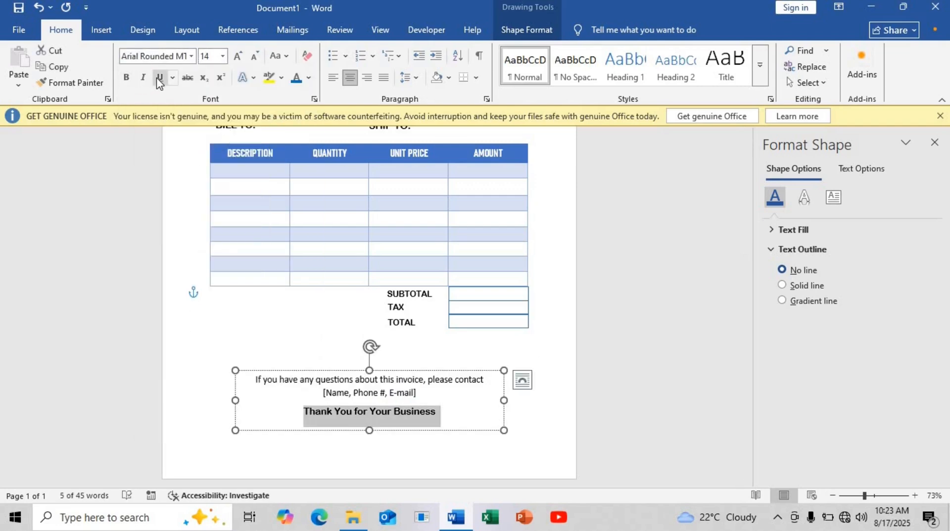
{"action": "left_click", "coordinate": [144, 78]}
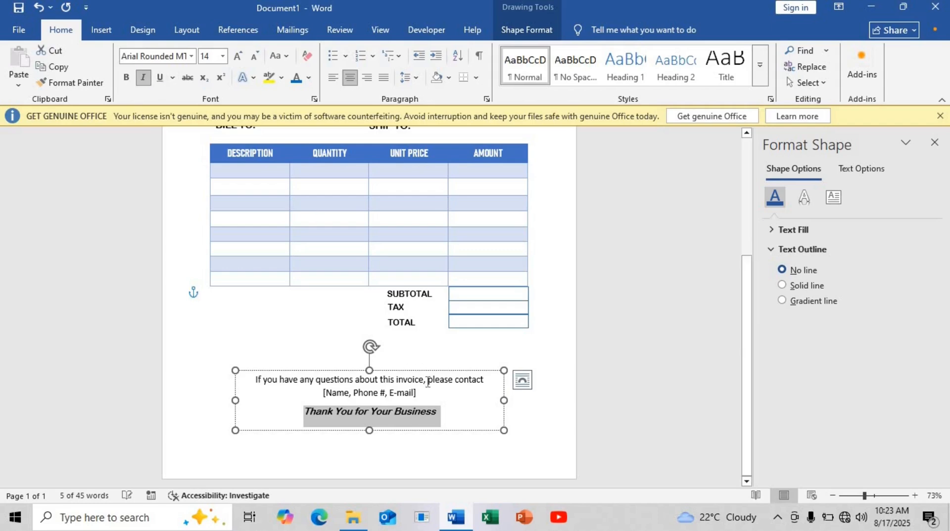
{"action": "mouse_move", "coordinate": [429, 378]}
{"action": "left_mouse_down"}
{"action": "mouse_move", "coordinate": [426, 390]}
{"action": "mouse_move", "coordinate": [431, 368]}
{"action": "left_mouse_up"}
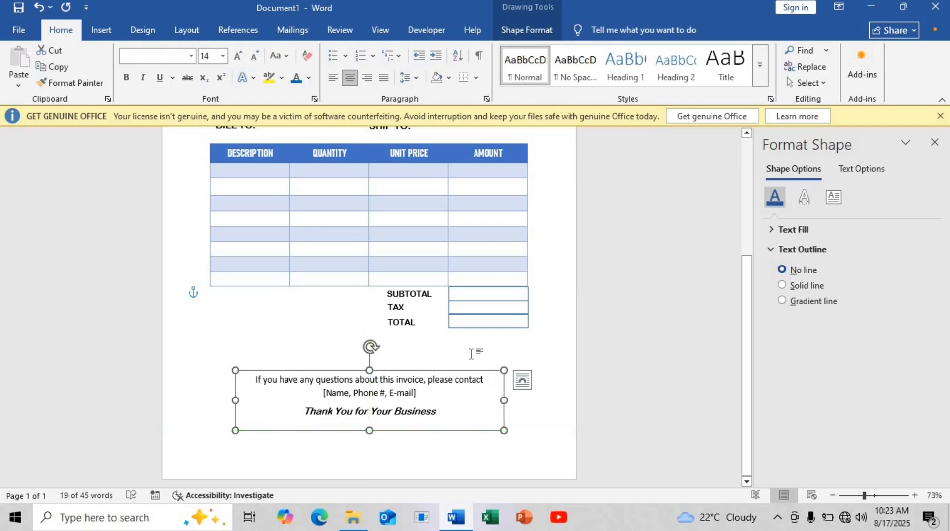
{"action": "left_click", "coordinate": [610, 333]}
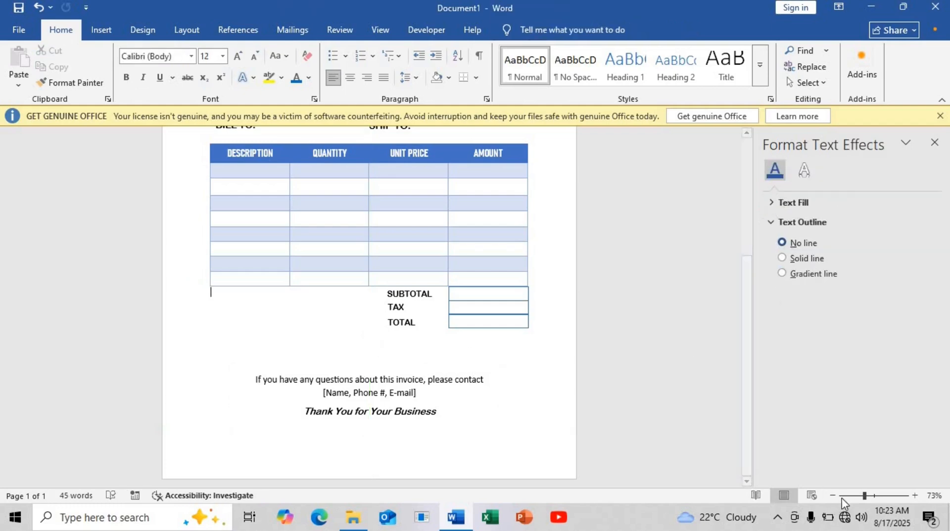
Draw a rounded rectangle about 10.02" high and 7.52" wide over the whole invoice content
{"action": "left_click", "coordinate": [856, 500]}
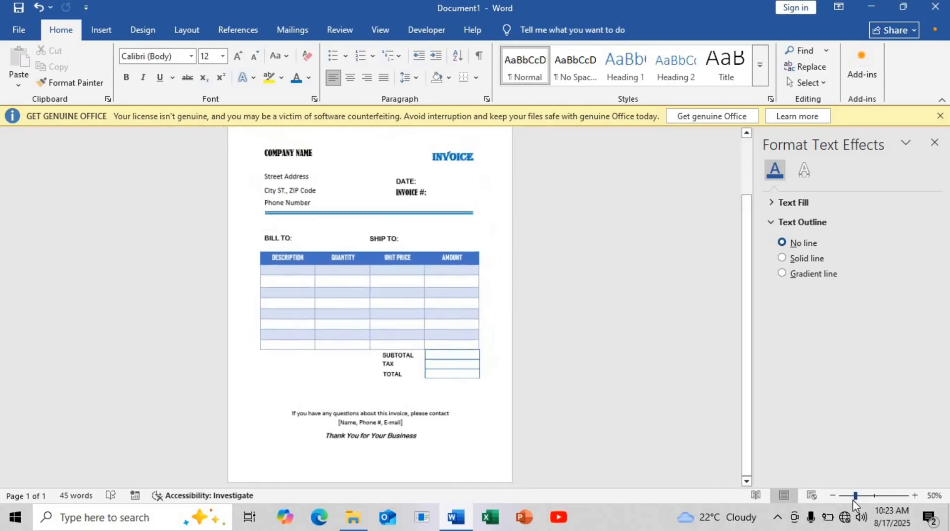
{"action": "left_click", "coordinate": [853, 500]}
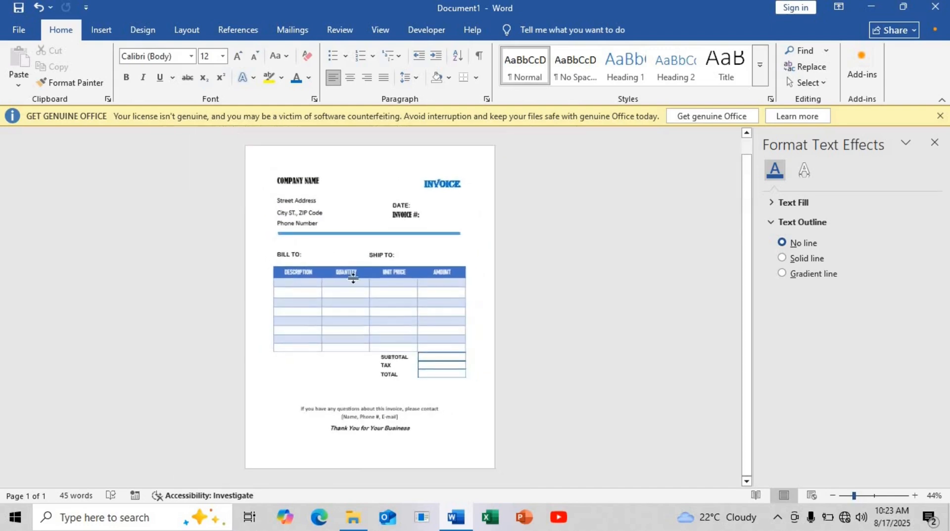
{"action": "left_click", "coordinate": [99, 30]}
{"action": "left_click", "coordinate": [188, 78]}
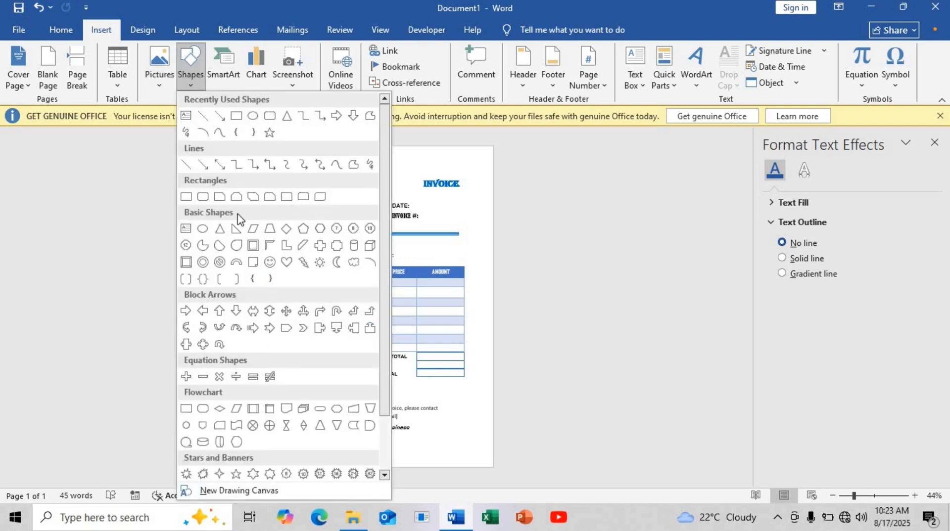
{"action": "left_click", "coordinate": [203, 196]}
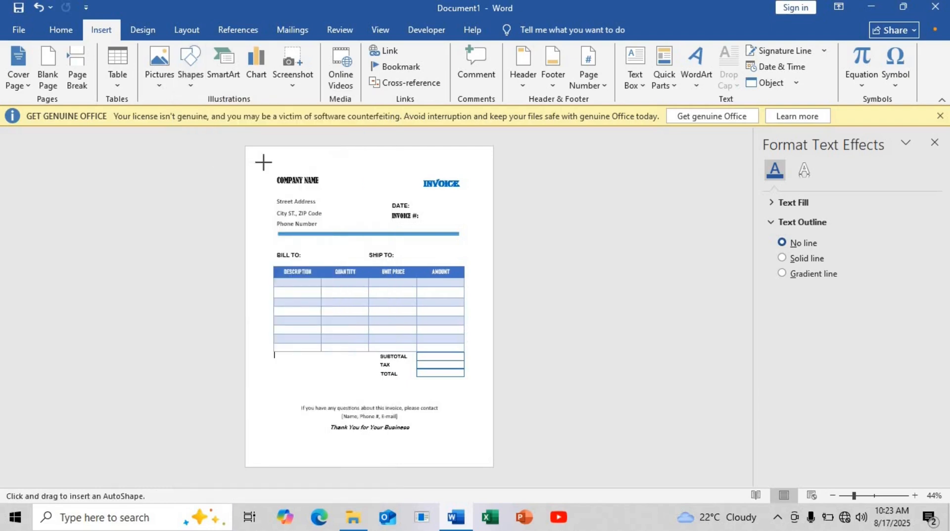
{"action": "left_click_drag", "start_coordinate": [264, 167], "coordinate": [485, 461]}
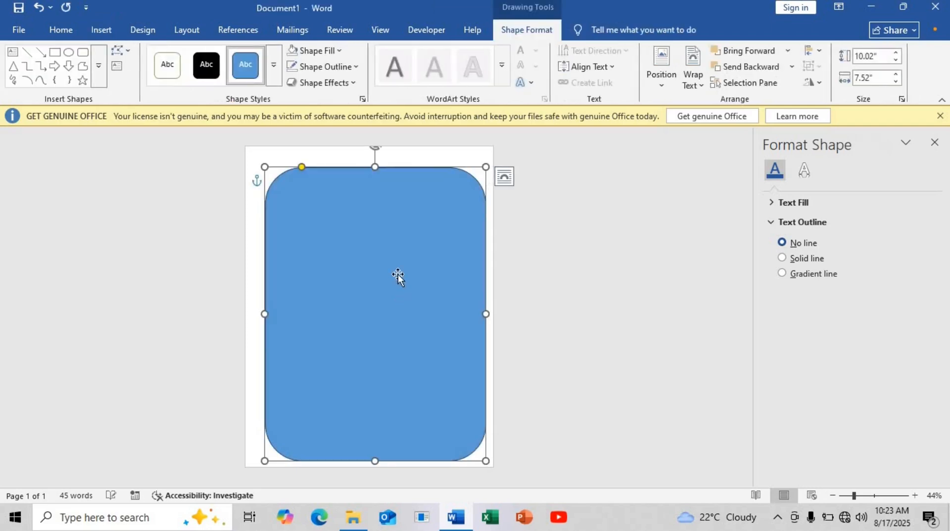
Center the rounded rectangle on the page and reduce its corner rounding to a small radius
{"action": "left_click_drag", "start_coordinate": [387, 263], "coordinate": [387, 263]}
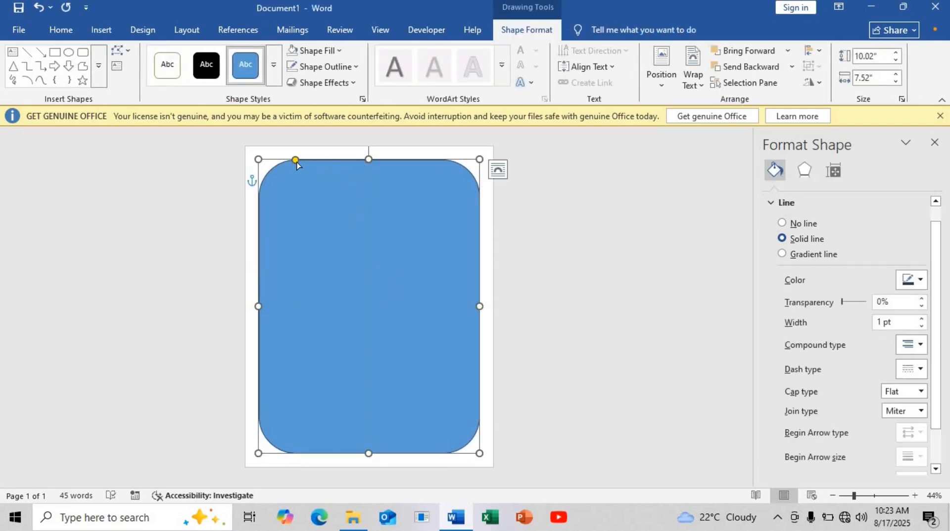
{"action": "left_click_drag", "start_coordinate": [296, 161], "coordinate": [270, 167]}
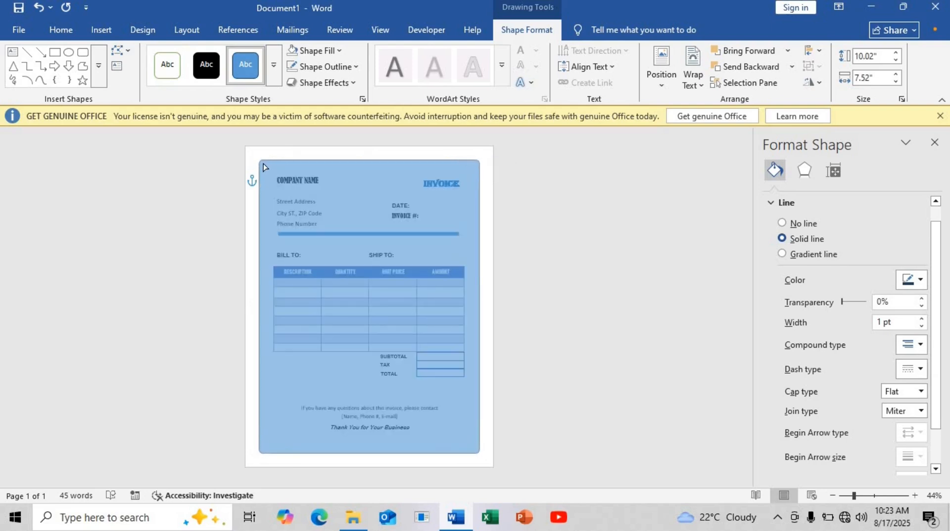
{"action": "left_click_drag", "start_coordinate": [266, 167], "coordinate": [265, 167]}
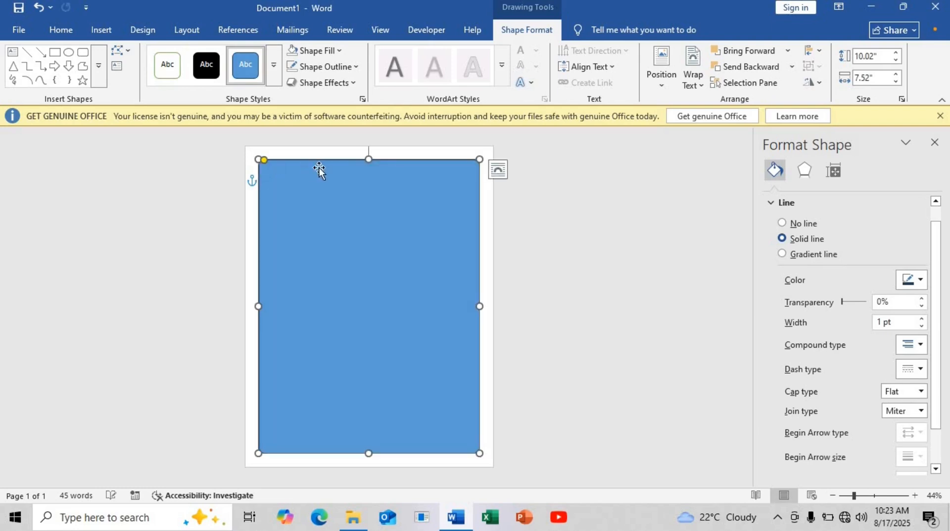
Remove the rounded rectangle's fill and set its outline to the standard Blue color
{"action": "left_click", "coordinate": [339, 51]}
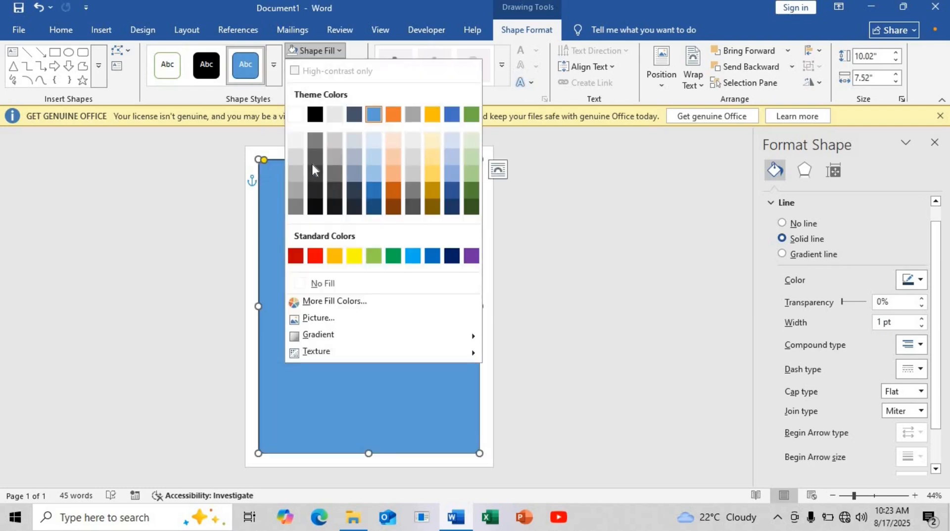
{"action": "left_click", "coordinate": [359, 285]}
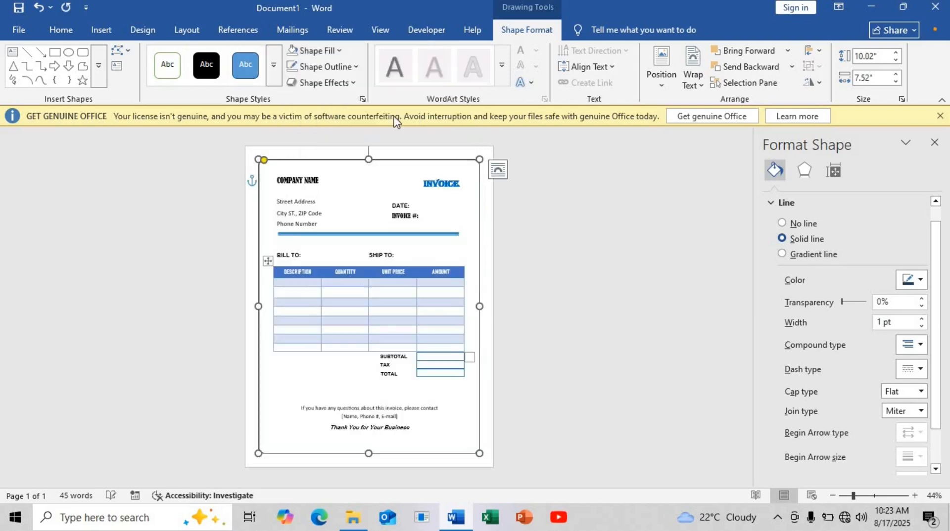
{"action": "left_click", "coordinate": [918, 285]}
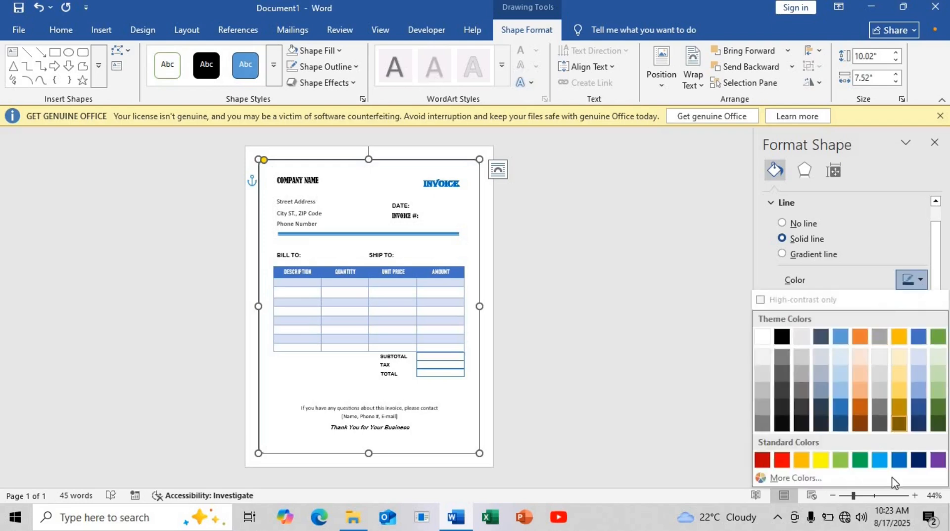
{"action": "left_click", "coordinate": [899, 466]}
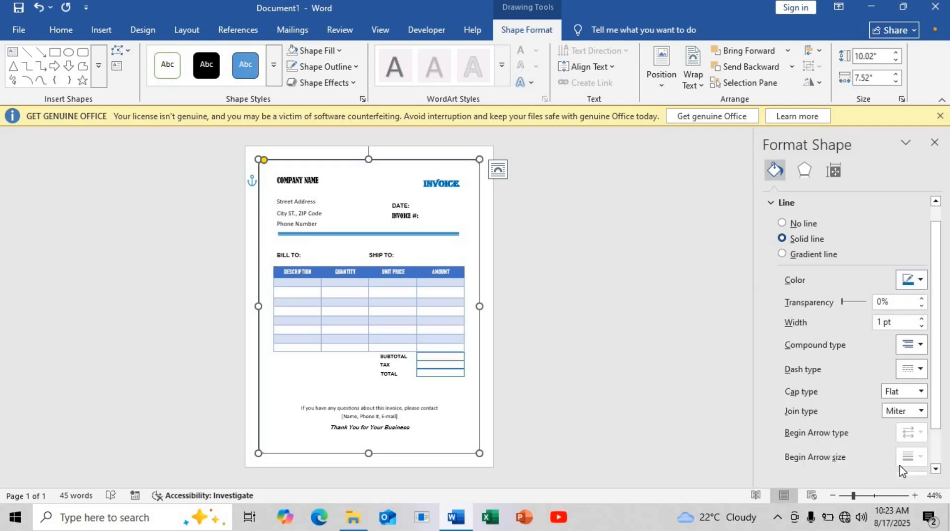
{"action": "left_click", "coordinate": [365, 199]}
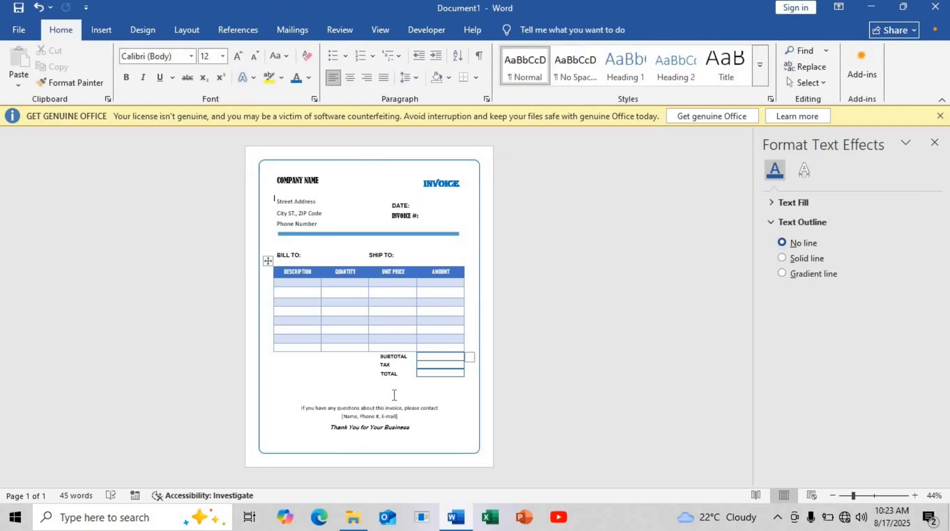
{"action": "left_click_drag", "start_coordinate": [860, 497], "coordinate": [864, 495]}
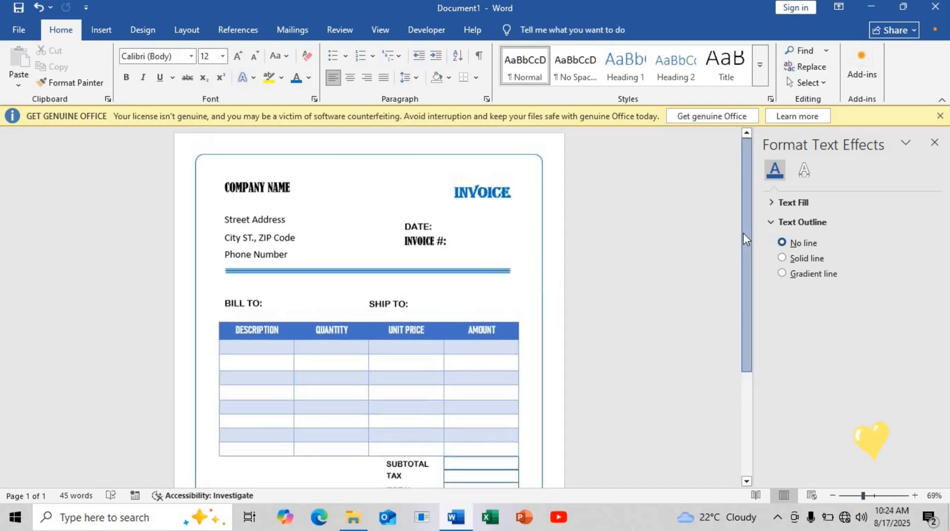
{"action": "left_click_drag", "start_coordinate": [741, 357], "coordinate": [752, 206]}
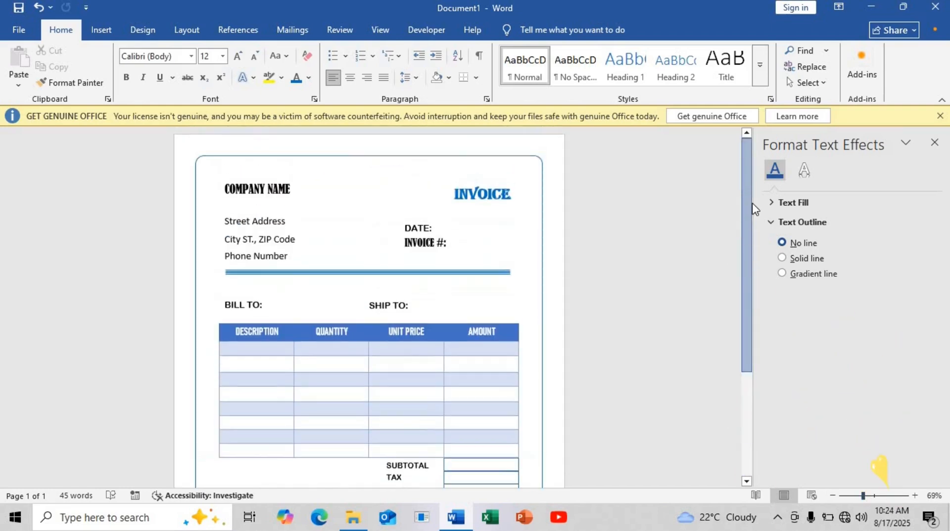